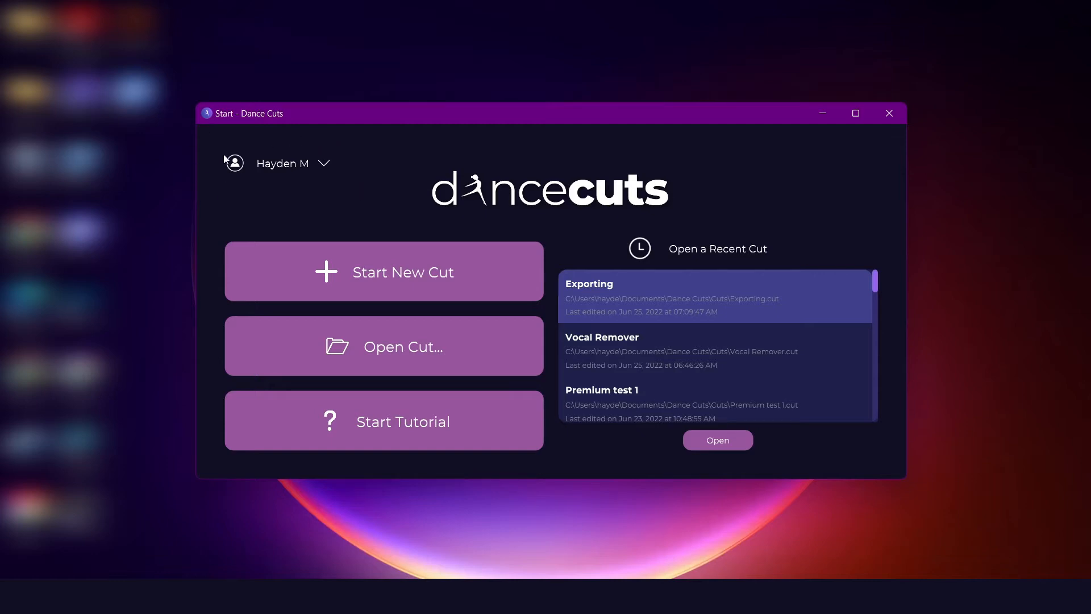
left_click(325, 166)
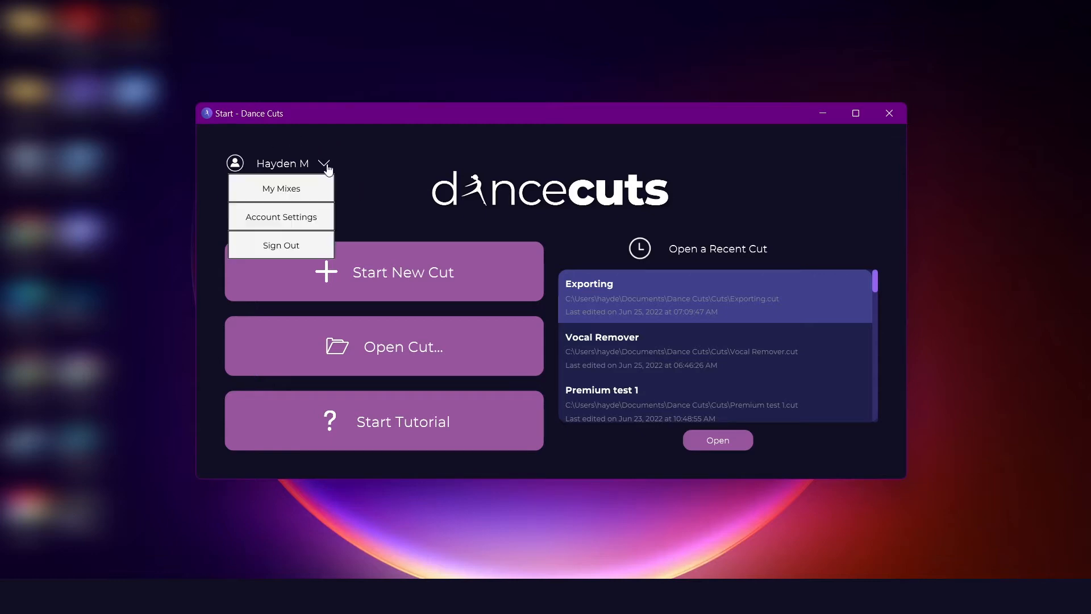
left_click(371, 157)
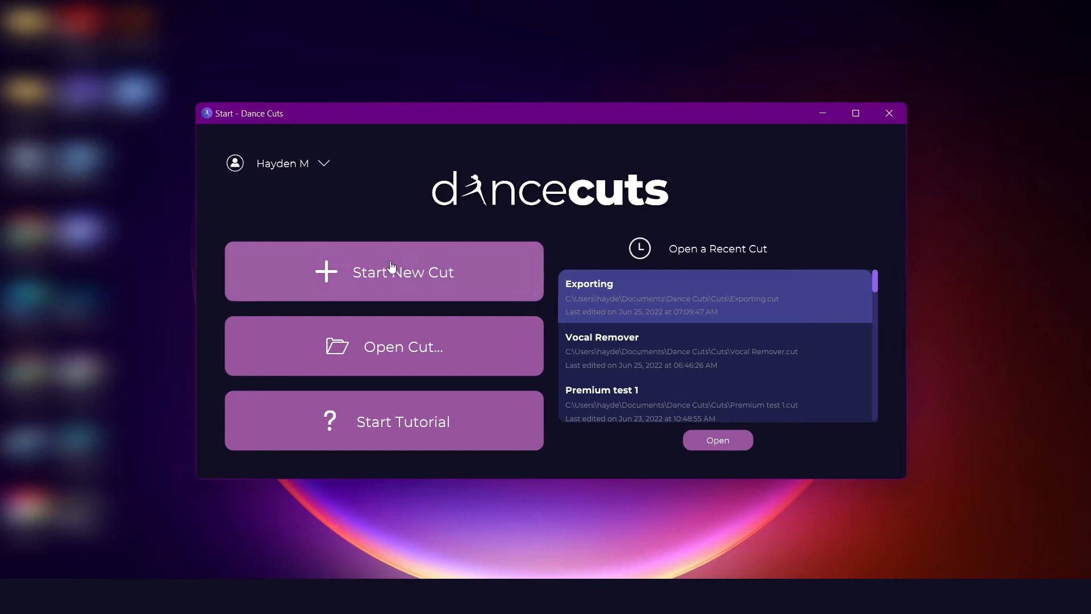
Create a new cut named "My Awesome Mix" and maximize its editor window.
left_click(391, 266)
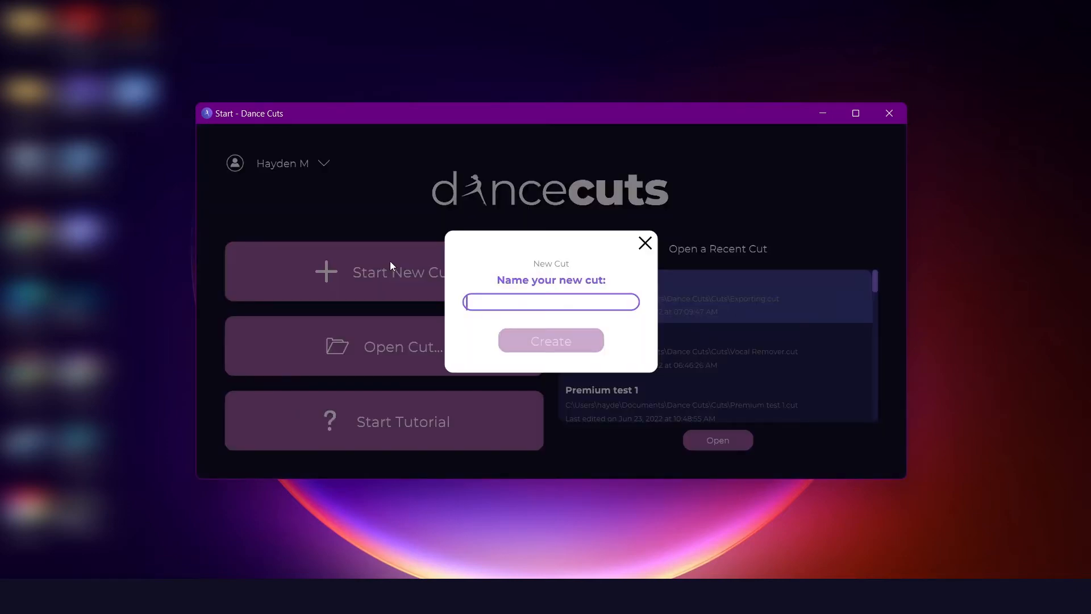
type("My Awesome Mix")
left_click(560, 341)
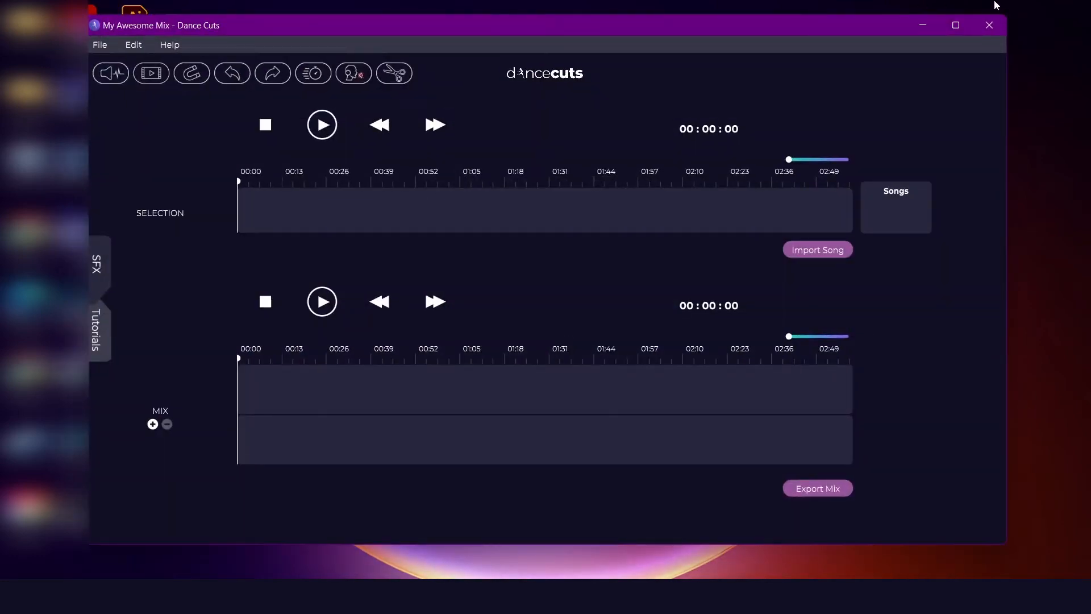
left_click(955, 26)
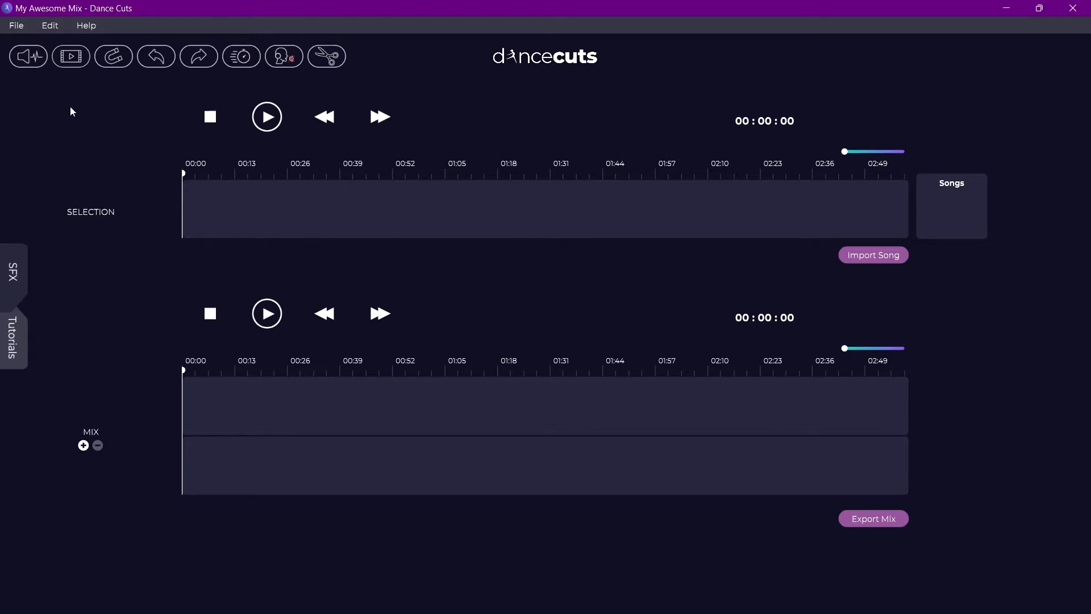
Look through the sound effects library and its categories, such as Alphabet, Booms and Claps.
left_click(23, 62)
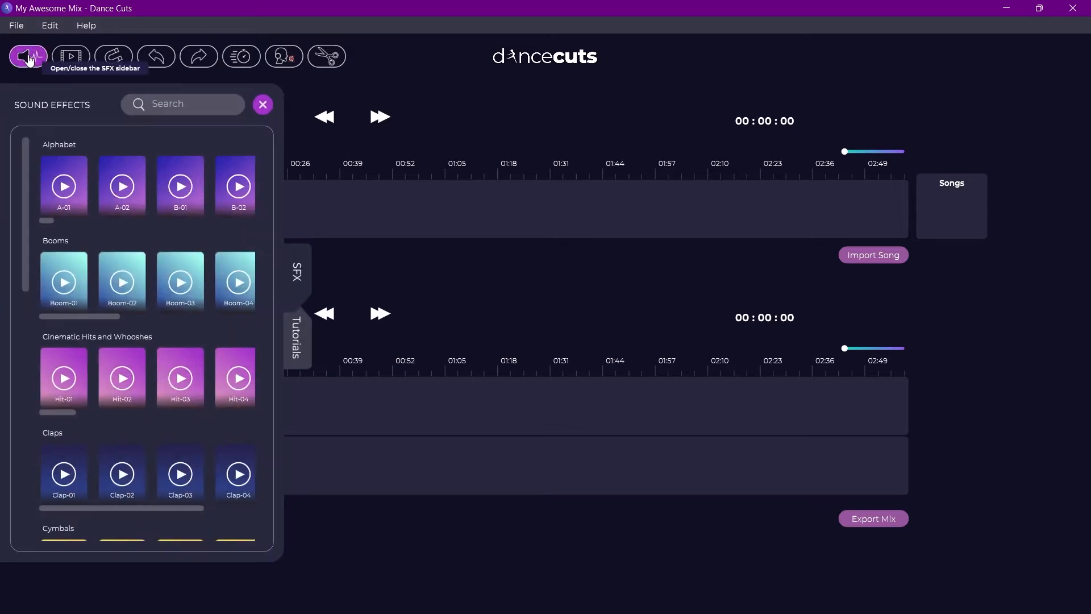
left_click(30, 60)
left_click(11, 272)
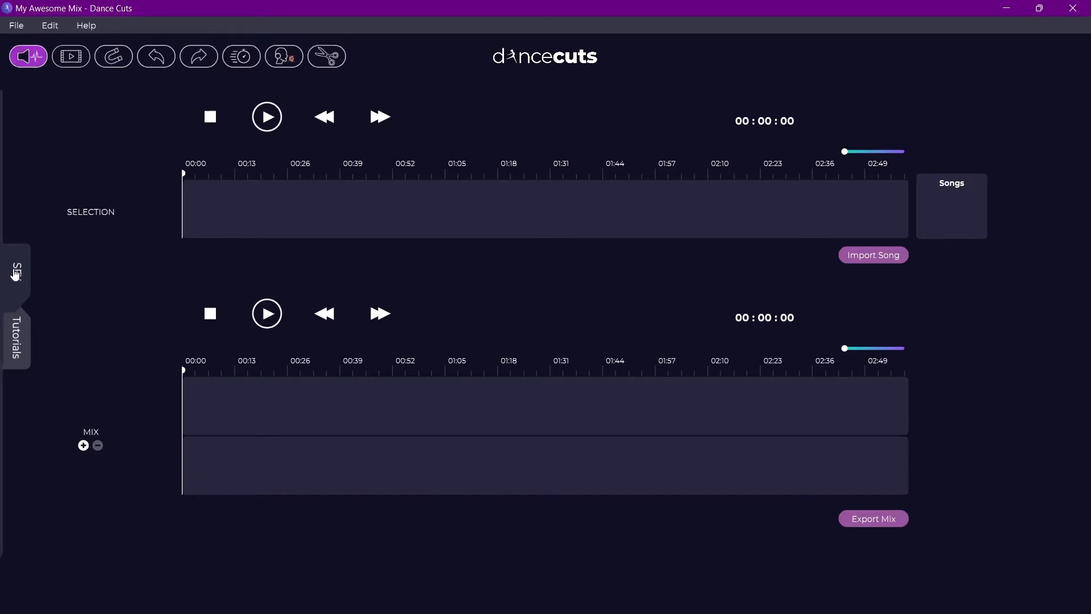
scroll(161, 268, "down", 3)
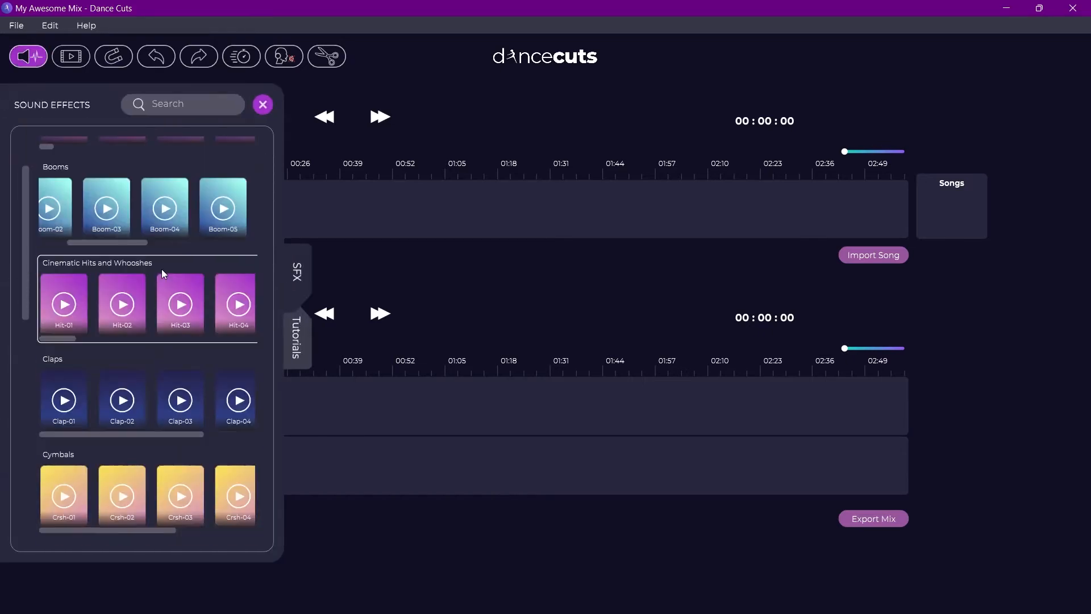
scroll(162, 268, "up", 3)
scroll(162, 275, "right", 1)
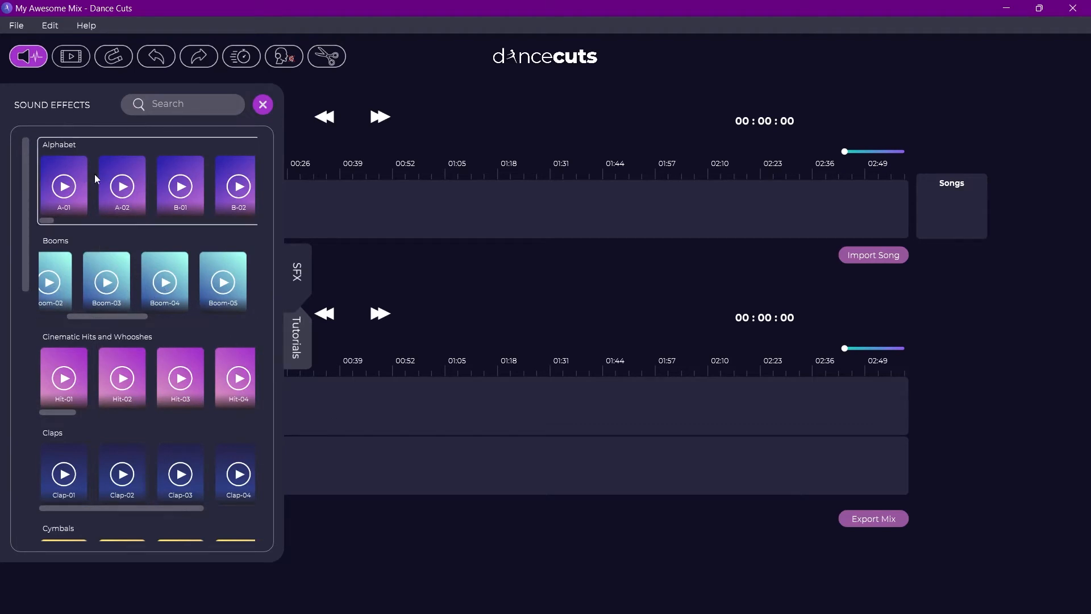
Search the sound effects library for "crash", then clear the search and close the library.
left_click(163, 105)
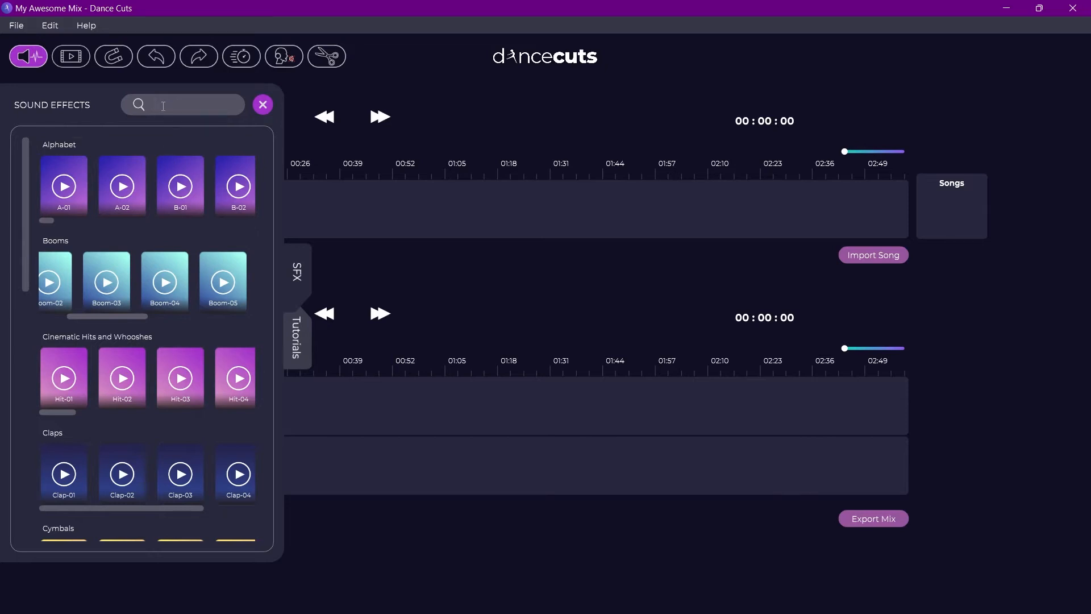
type("crash")
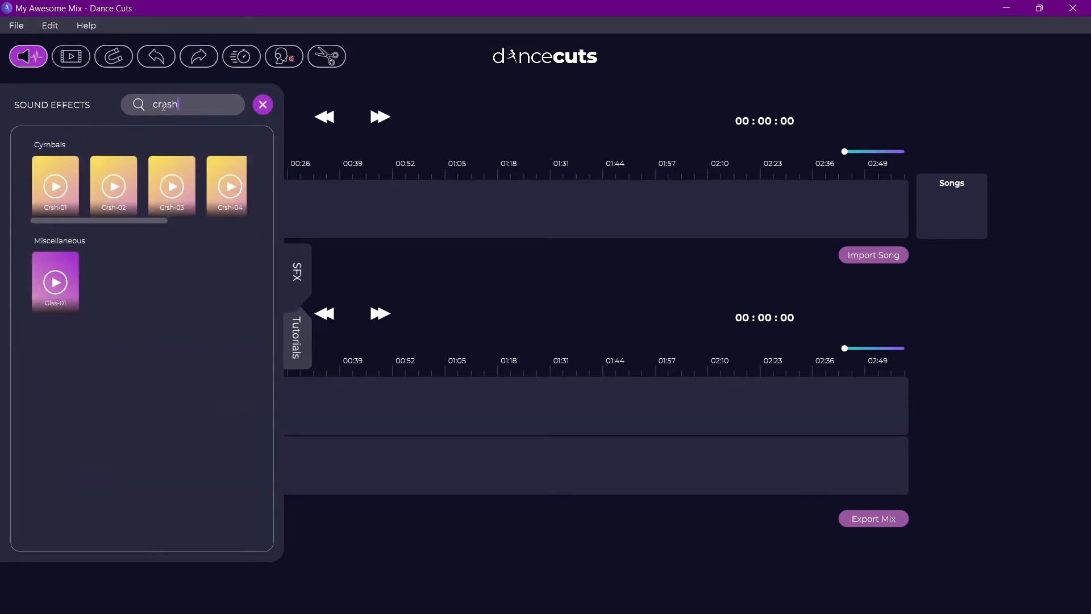
key("BackSpace")
key("BackSpace")
key("BackSpace")
key("BackSpace")
key("BackSpace")
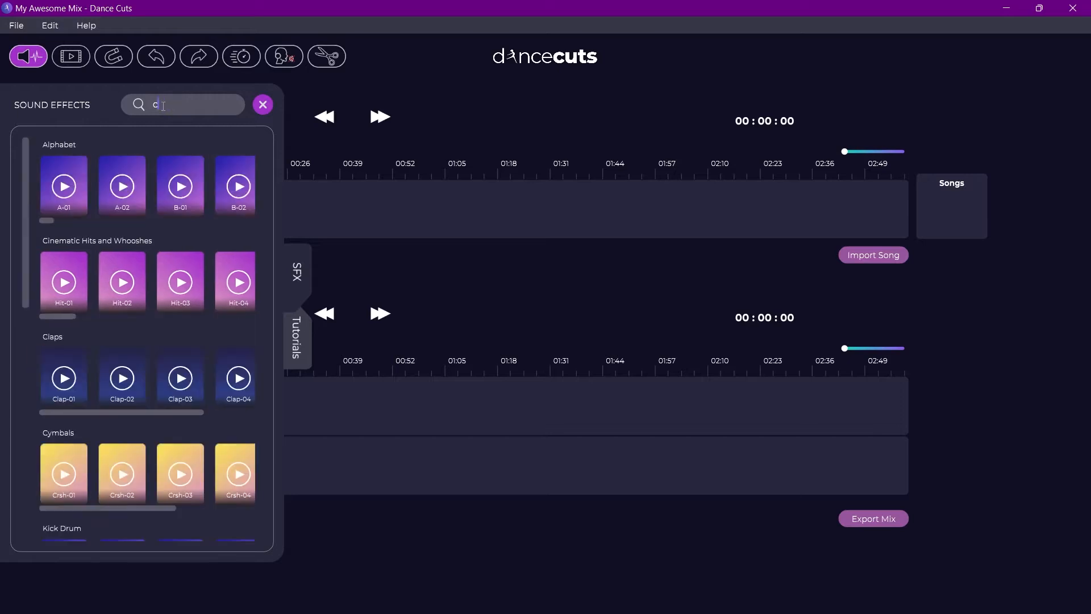
left_click(263, 105)
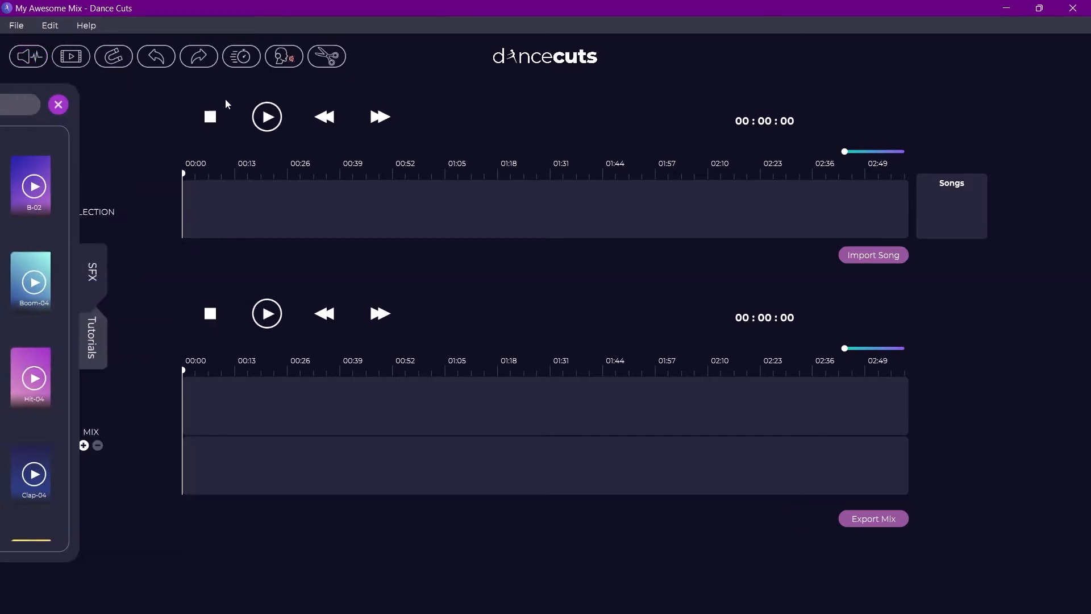
Look through the list of tutorial videos and close it.
left_click(81, 66)
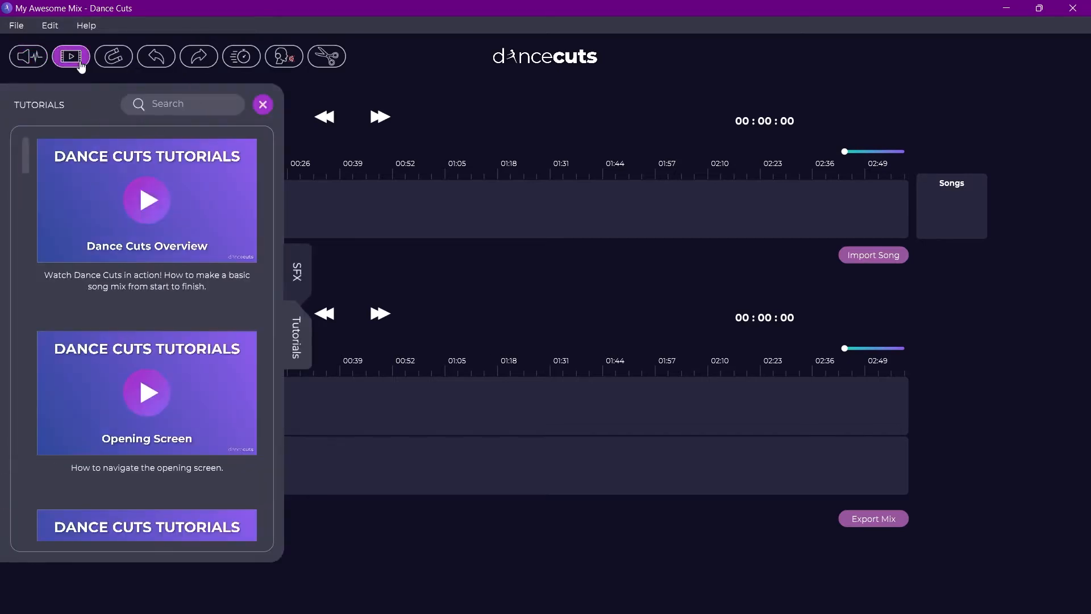
left_click_drag(23, 167, 37, 209)
scroll(39, 213, "down", 3)
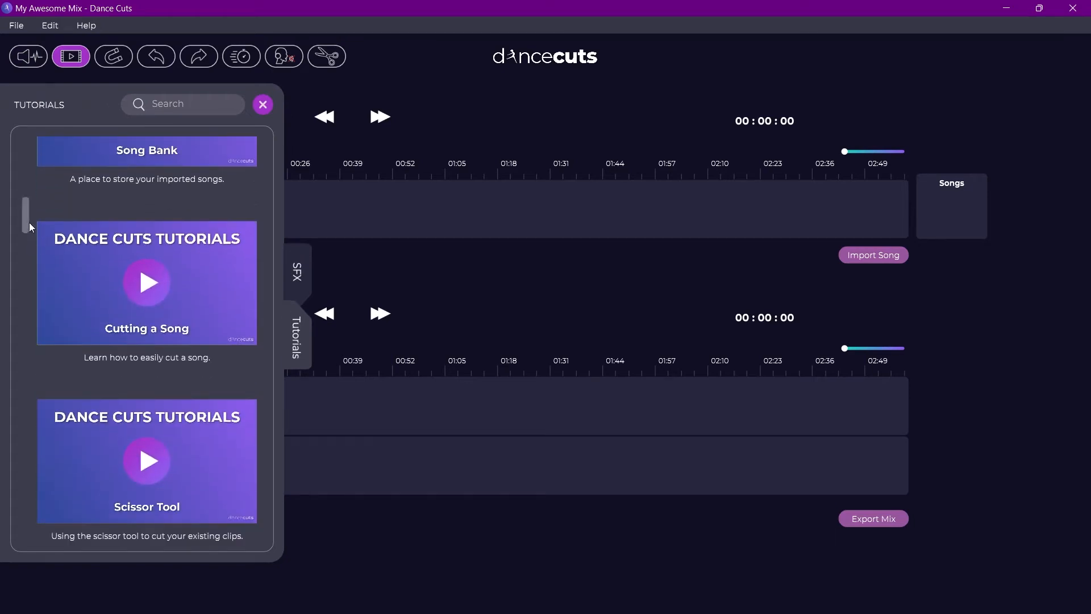
left_click_drag(29, 228, 27, 260)
scroll(27, 259, "down", 1)
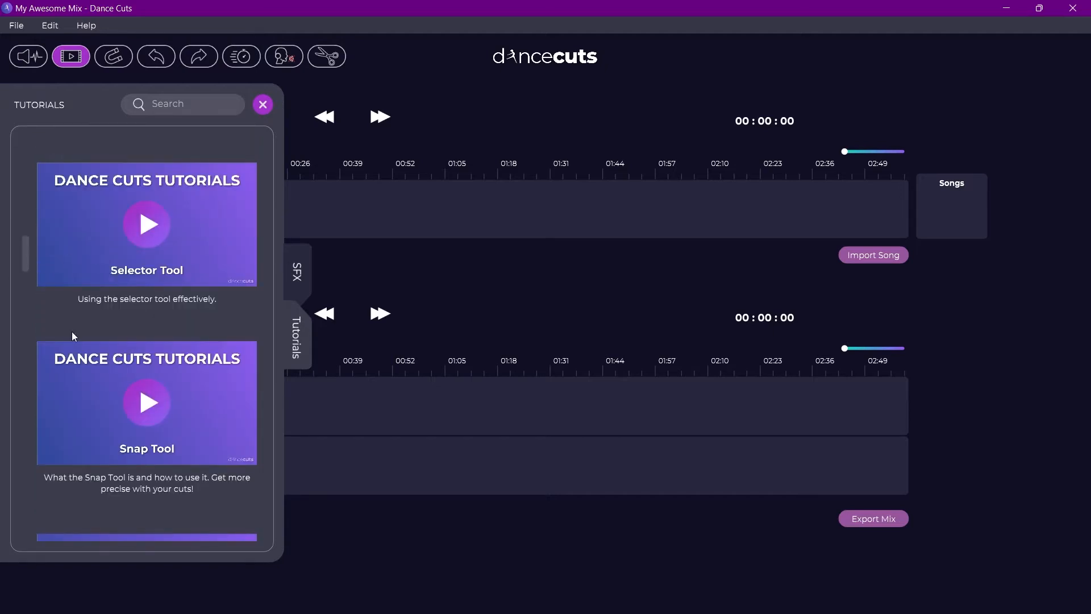
left_click_drag(24, 250, 39, 139)
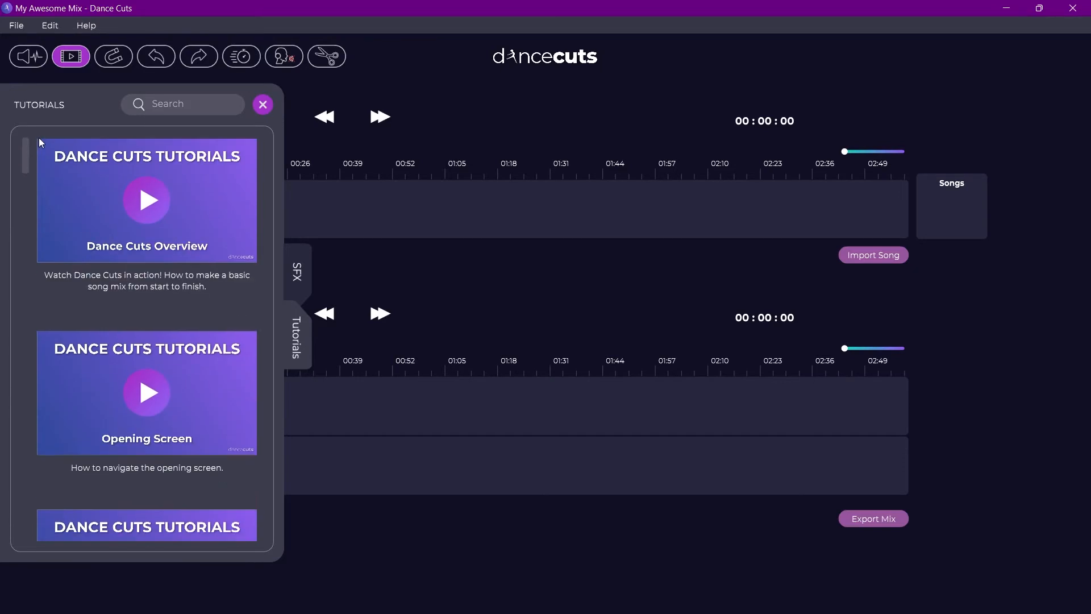
left_click(263, 104)
Turn the snap tool on and back off.
left_click(125, 66)
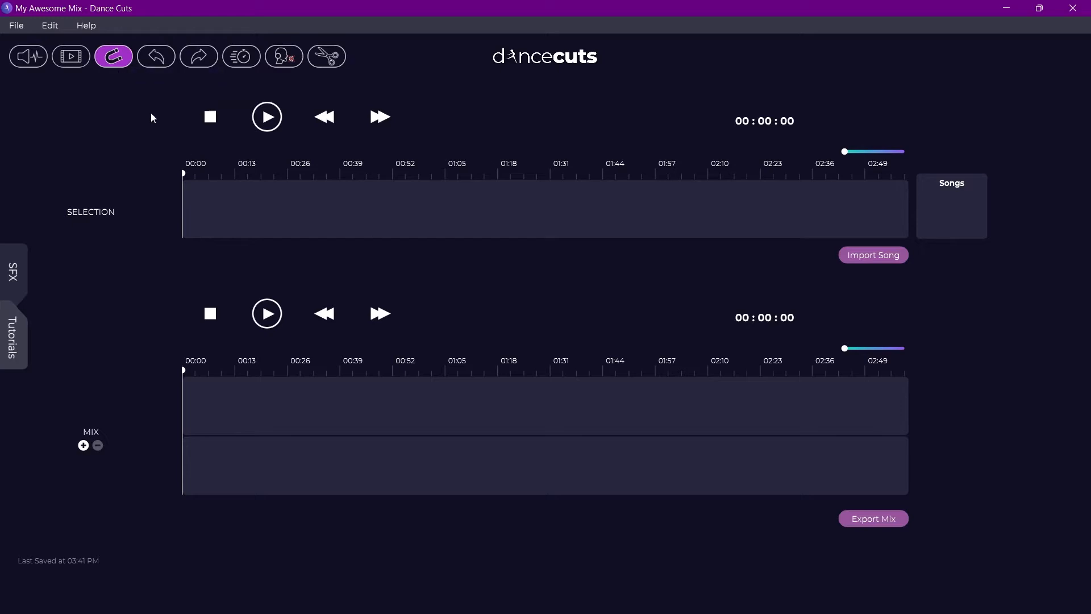
left_click(118, 64)
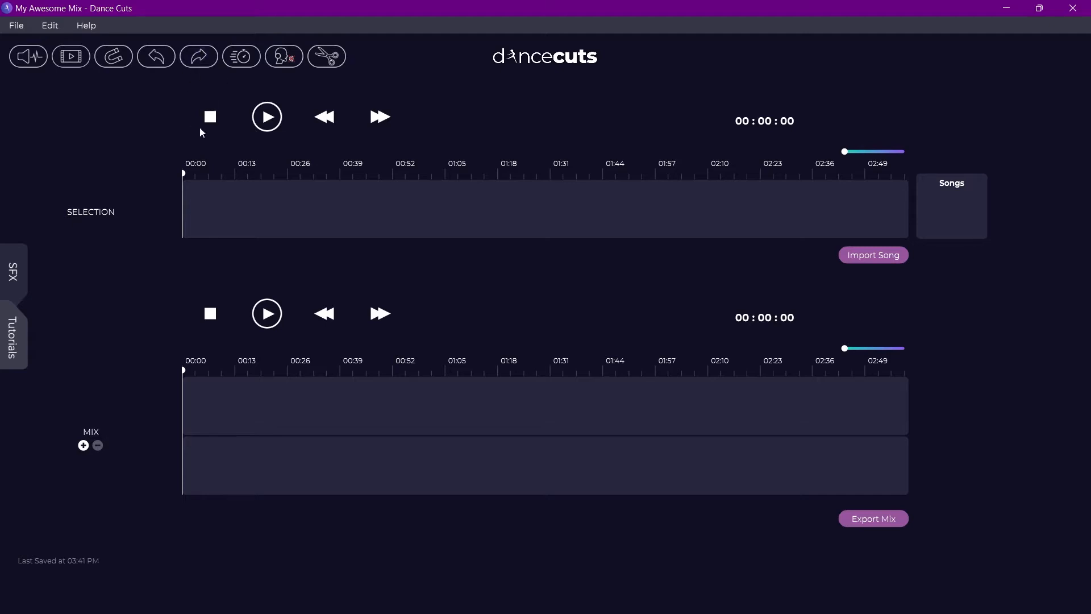
View the options of the clip speed and vocal remover tools and close them.
left_click(249, 59)
left_click(248, 59)
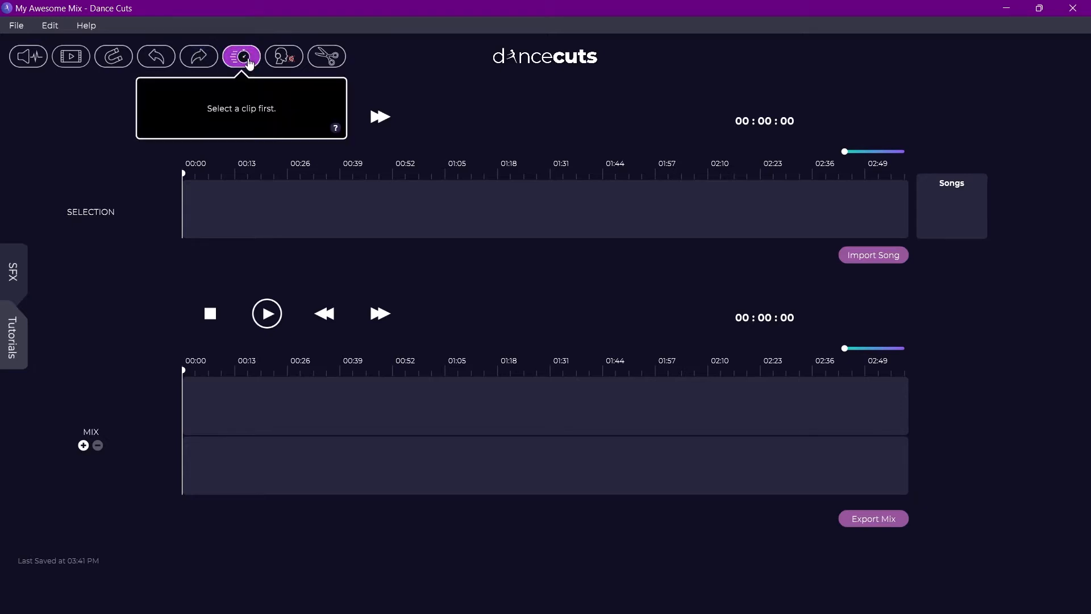
left_click(250, 62)
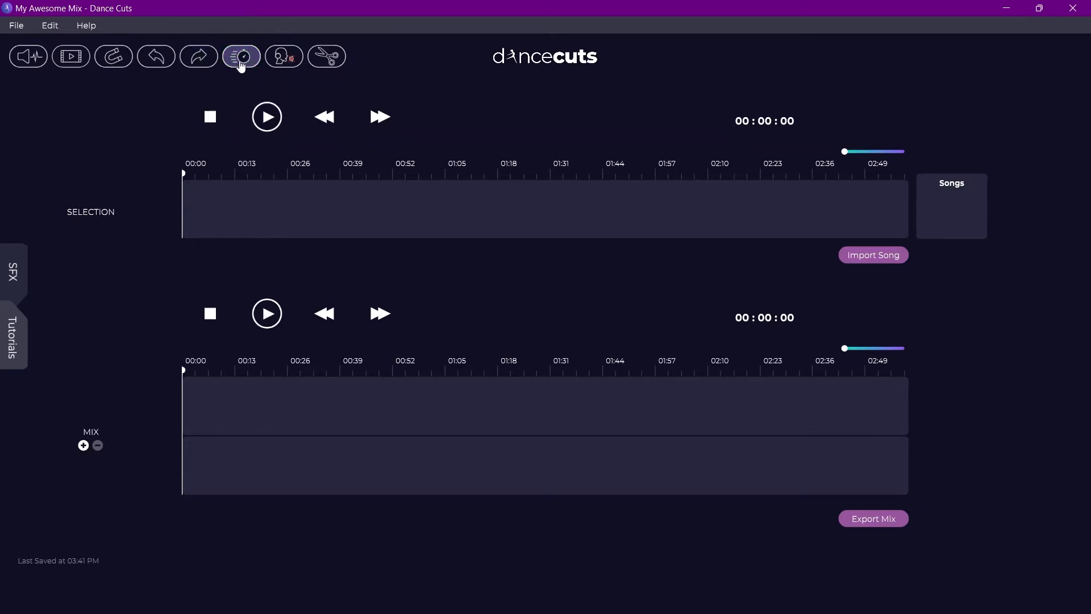
left_click(286, 59)
left_click(287, 59)
Search online for the song "attention" in the song import and return to the import sources.
left_click(861, 254)
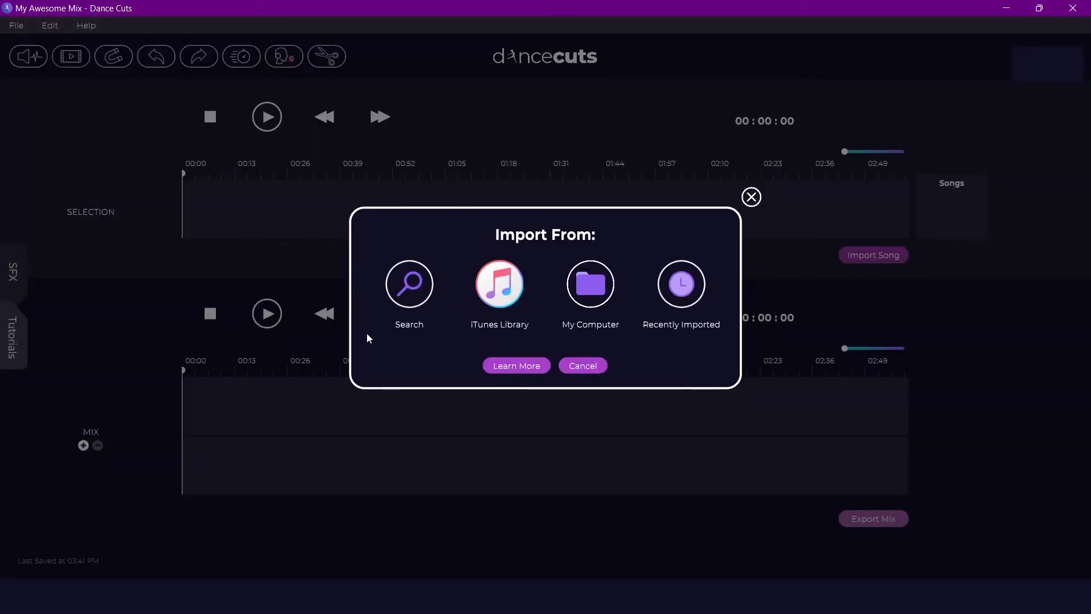
left_click(414, 293)
left_click(479, 145)
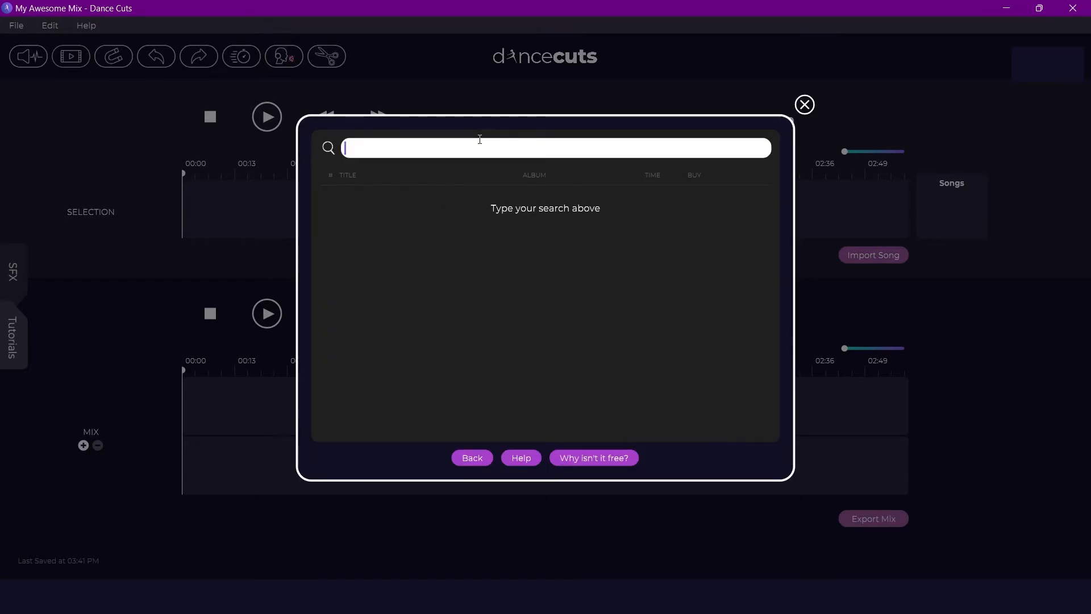
type("attention")
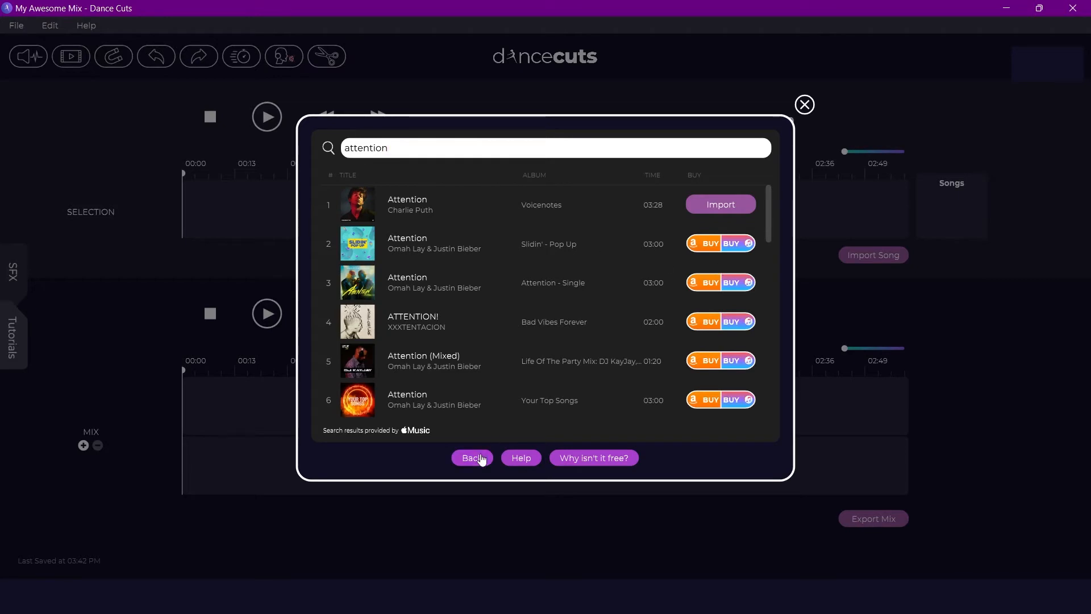
left_click(482, 456)
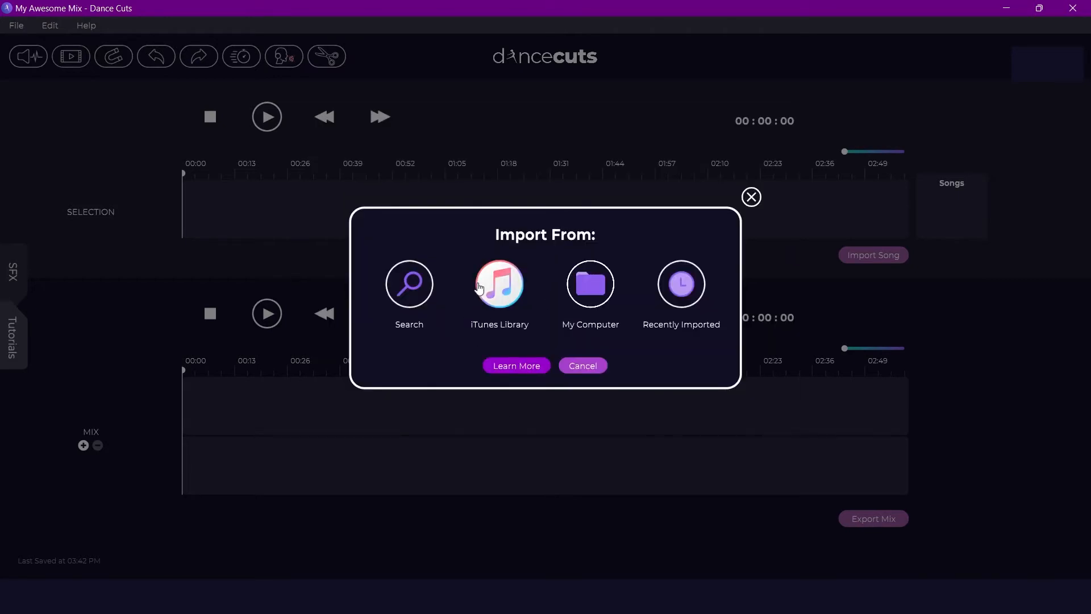
Examine the songs available for import in the iTunes Library and the list of audio files on the computer.
left_click(507, 295)
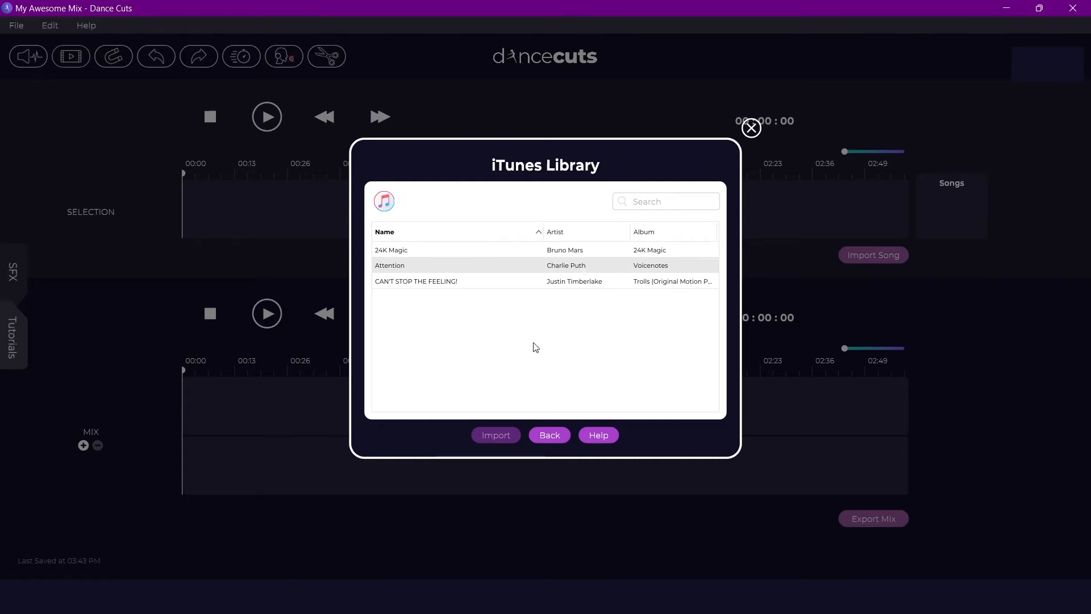
left_click(552, 435)
left_click(589, 289)
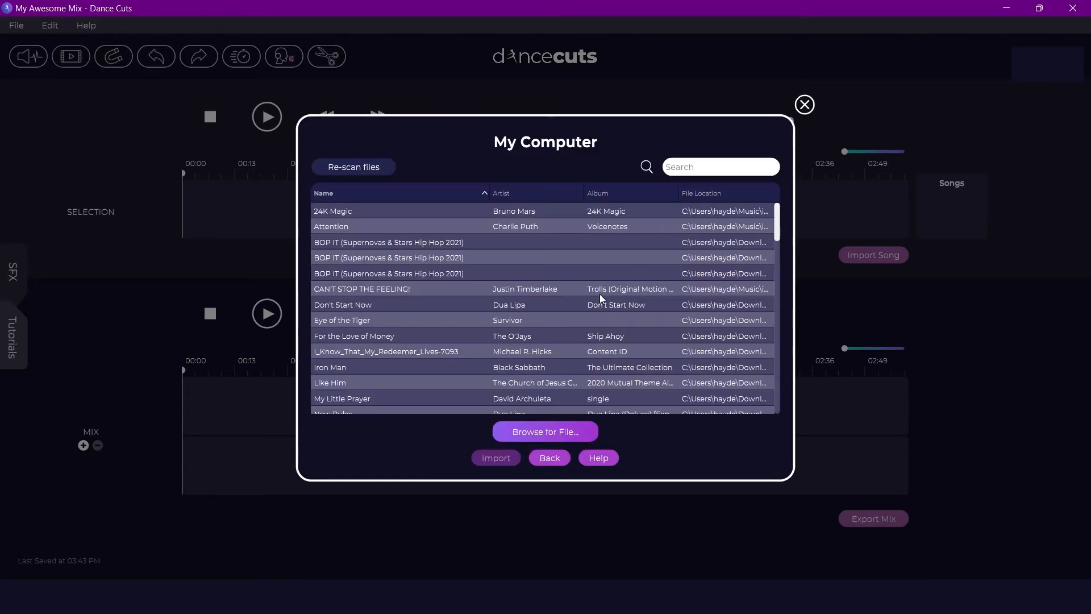
scroll(548, 295, "down", 5)
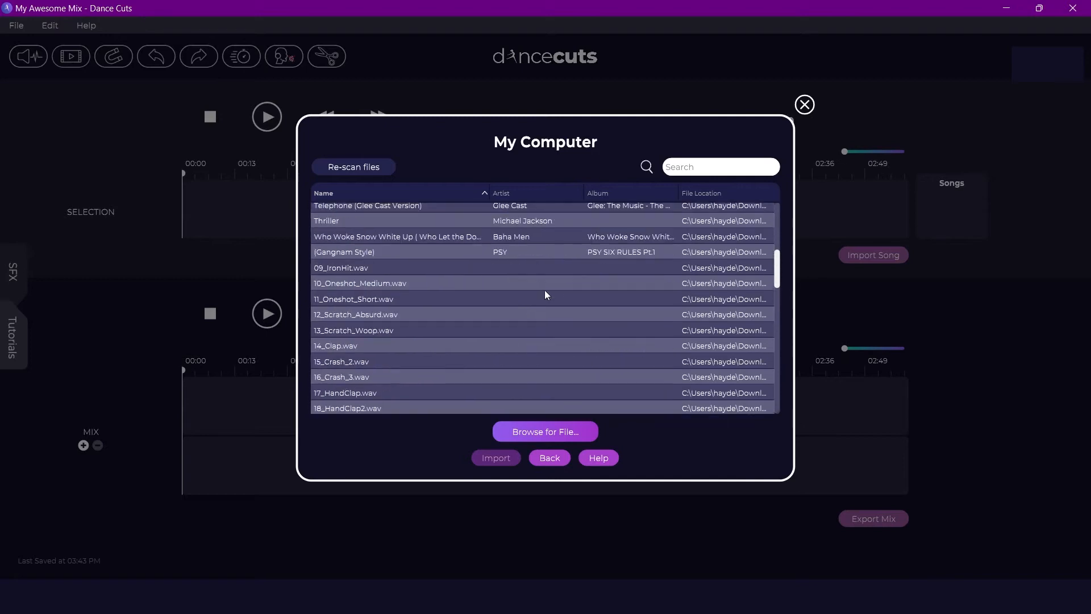
scroll(546, 296, "up", 5)
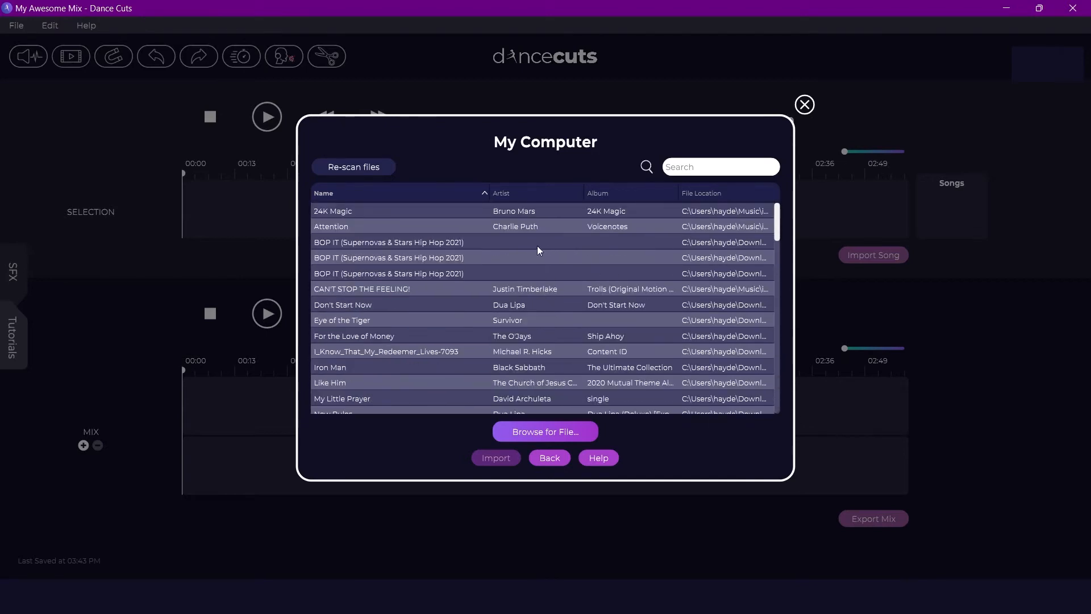
scroll(432, 235, "down", 3)
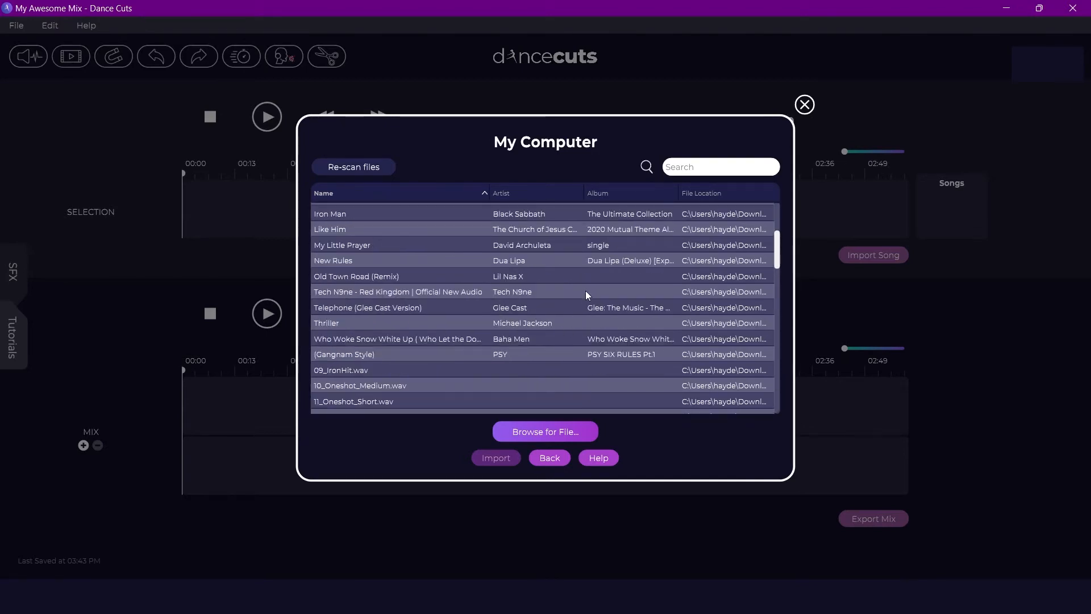
scroll(489, 290, "down", 4)
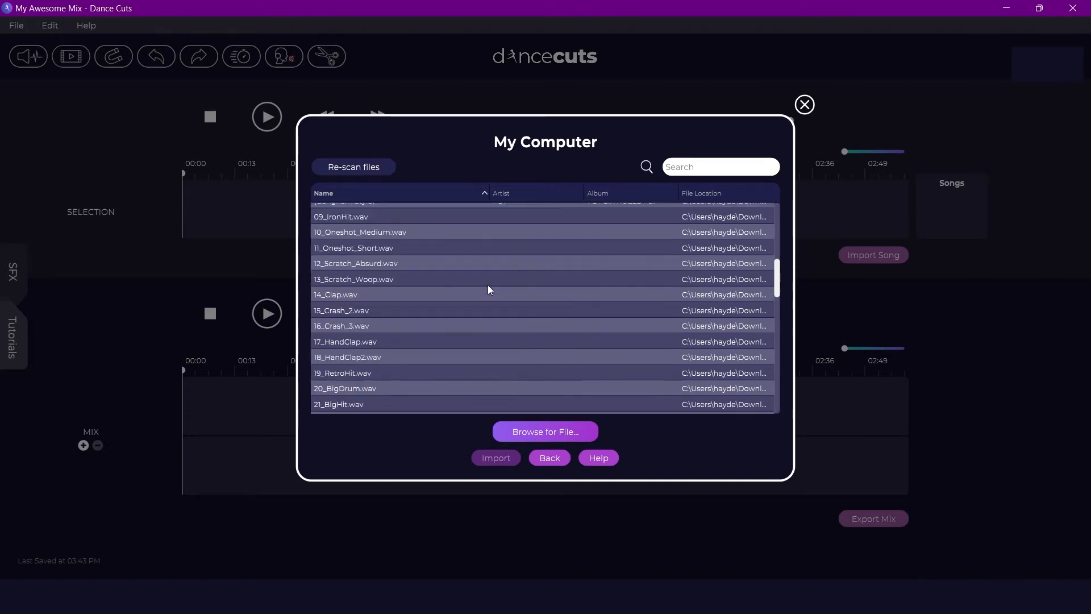
scroll(496, 305, "up", 5)
scroll(498, 307, "up", 2)
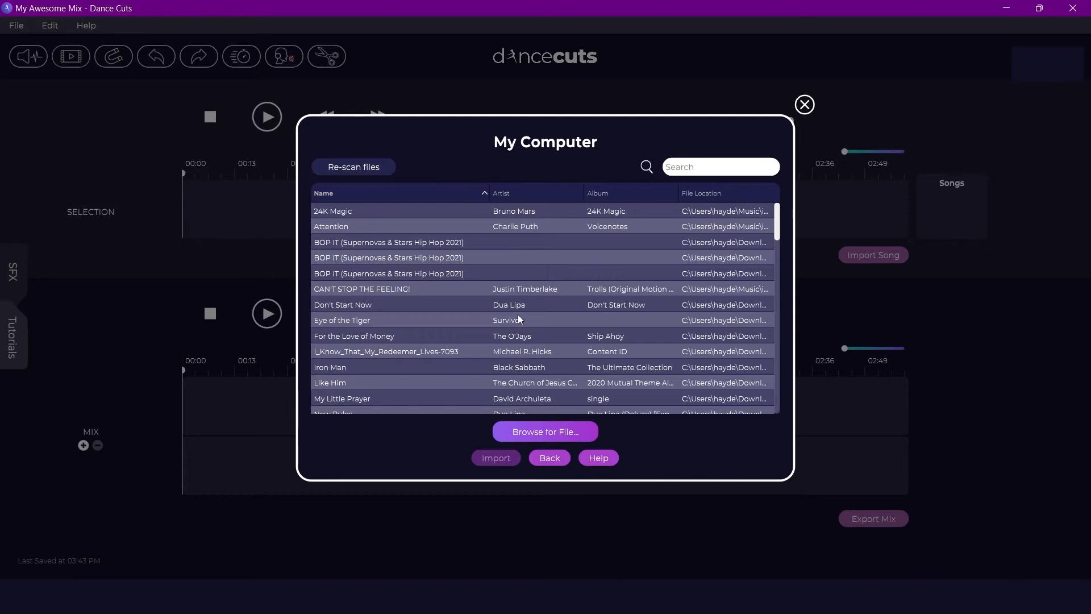
scroll(527, 257, "down", 5)
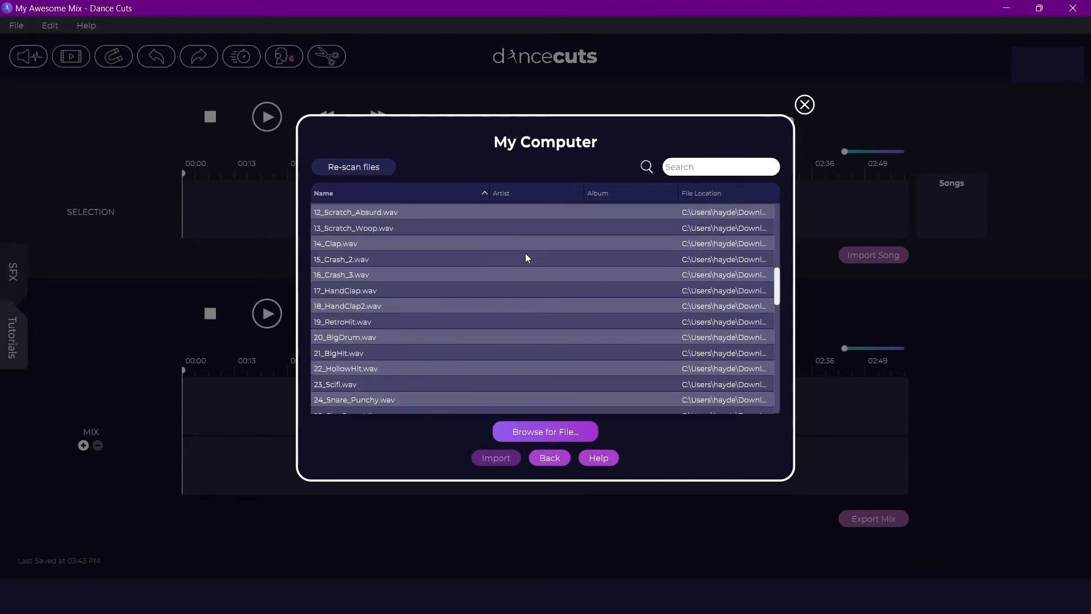
scroll(529, 258, "up", 5)
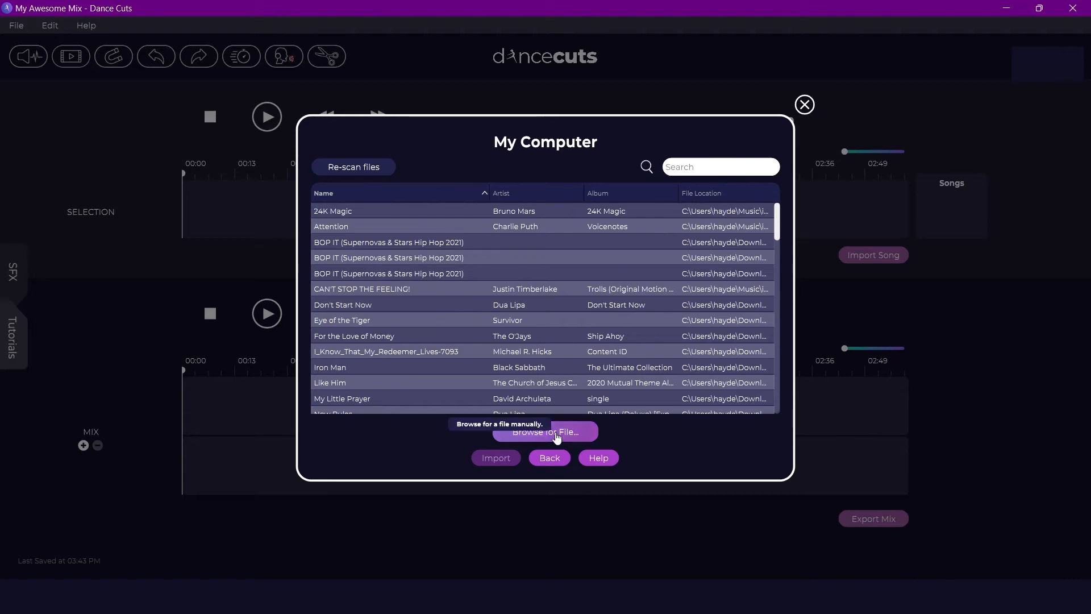
View the audio files in the computer's Music folder through the manual file browser and return to the import sources.
left_click(556, 436)
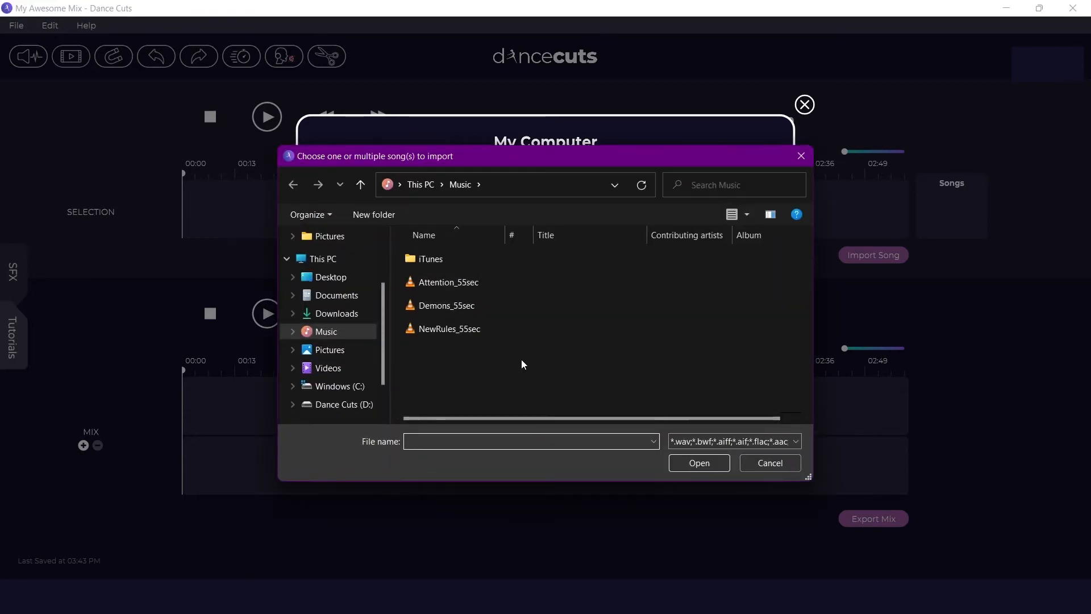
left_click(802, 160)
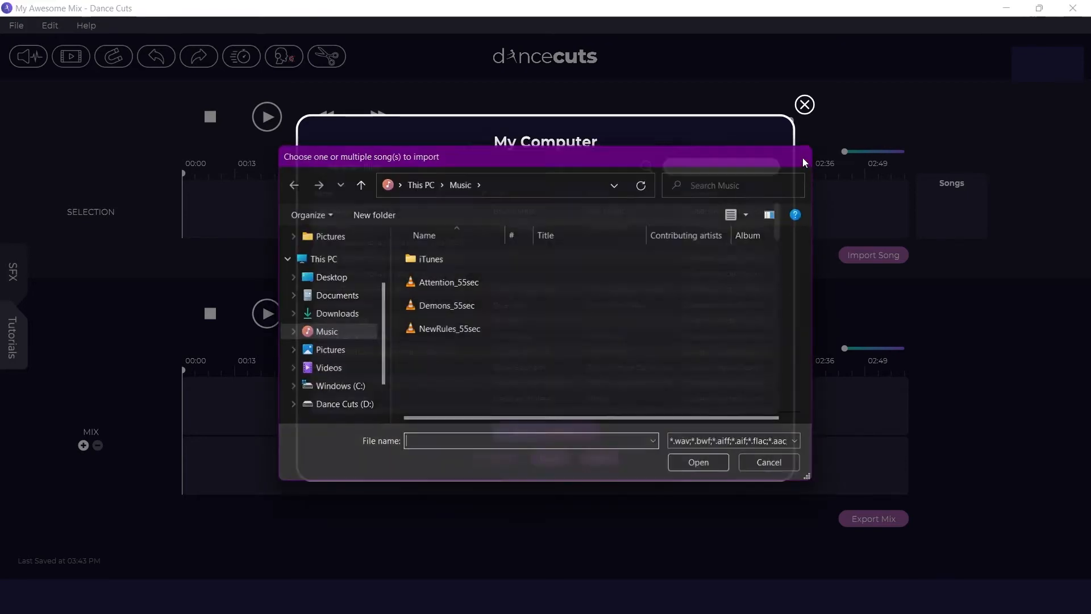
left_click(543, 461)
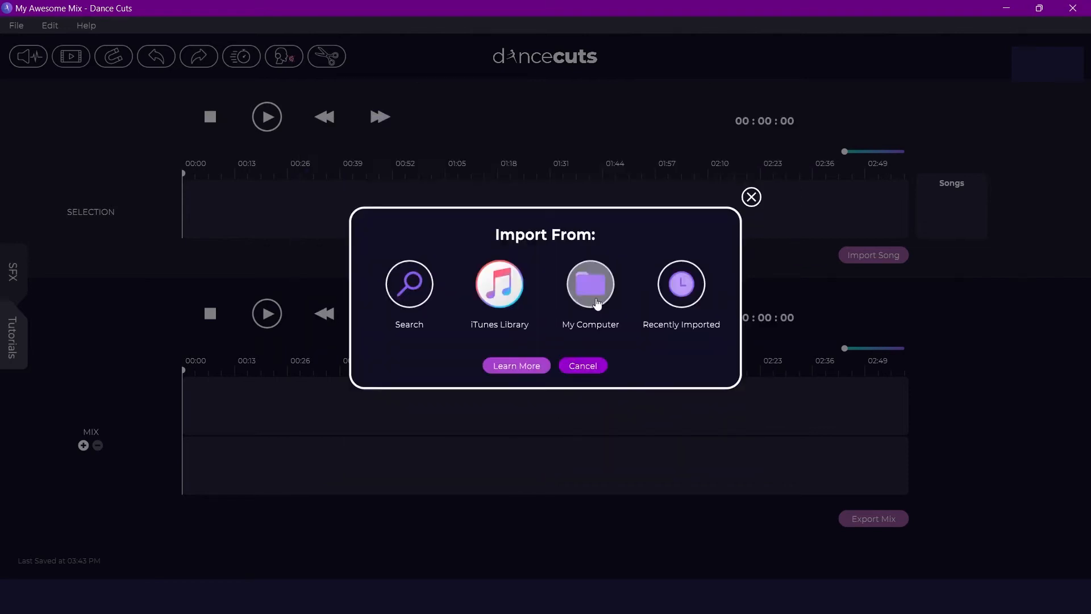
Import Song #1.mp3 from the recently imported songs and move the selection to the very start of the song.
left_click(689, 292)
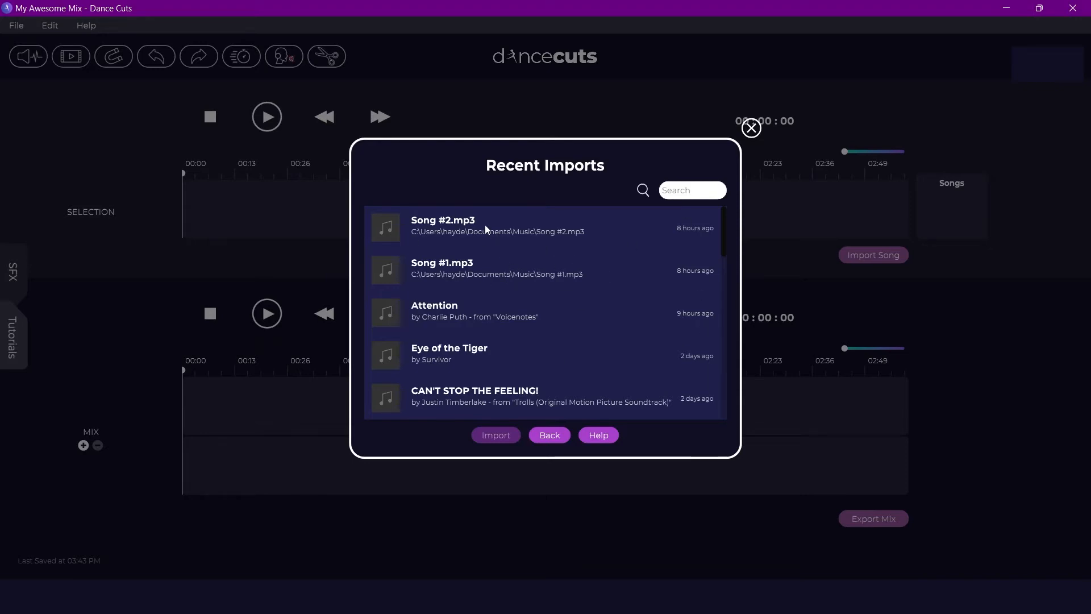
double_click(485, 270)
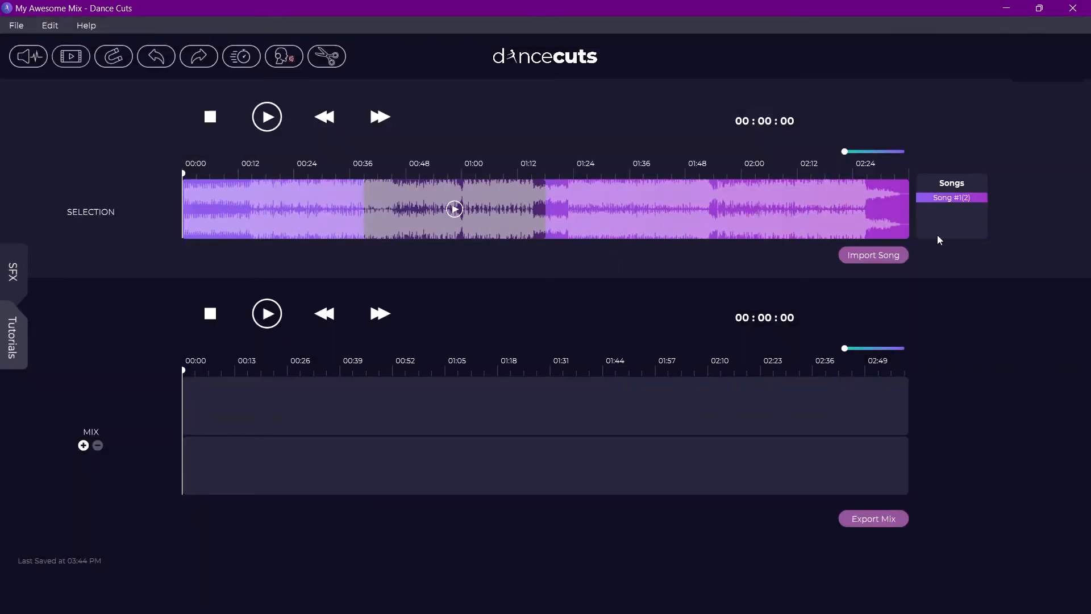
left_click_drag(390, 210, 219, 212)
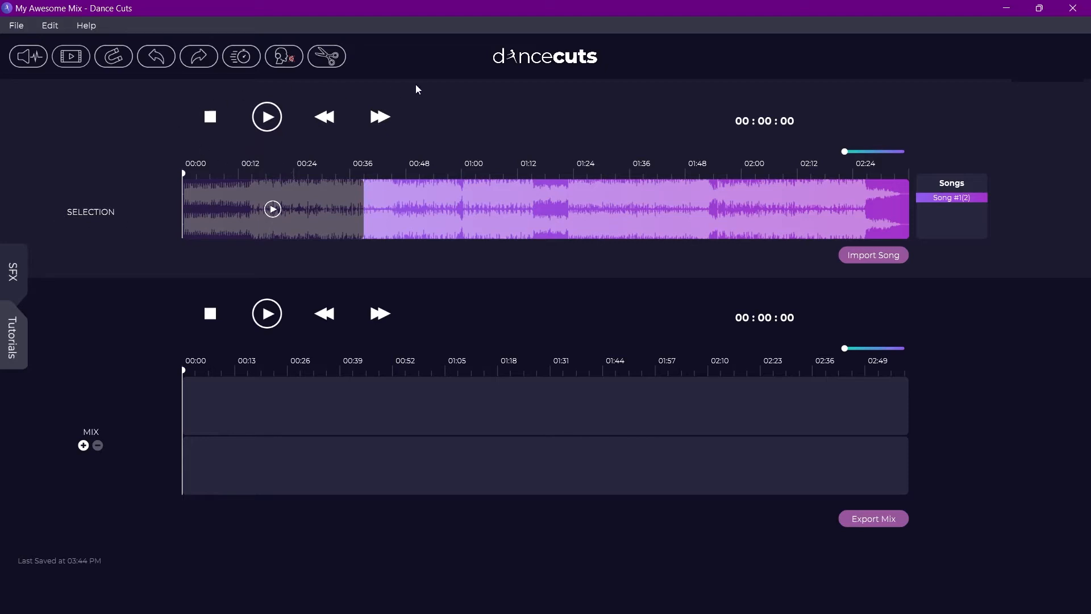
Skip the Selection playhead forward and back and zoom the Selection waveform in and out.
left_click(381, 117)
left_click(324, 117)
left_click(325, 122)
mouse_move(844, 152)
left_mouse_down()
mouse_move(864, 152)
mouse_move(845, 152)
left_mouse_up()
scroll(493, 199, "up", 2)
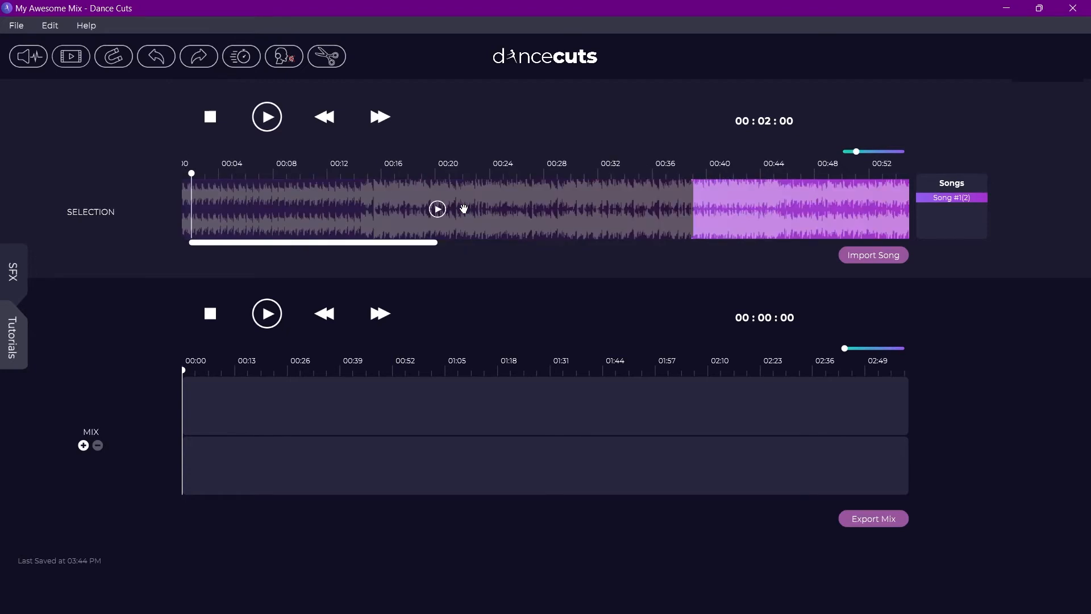
scroll(463, 209, "down", 3)
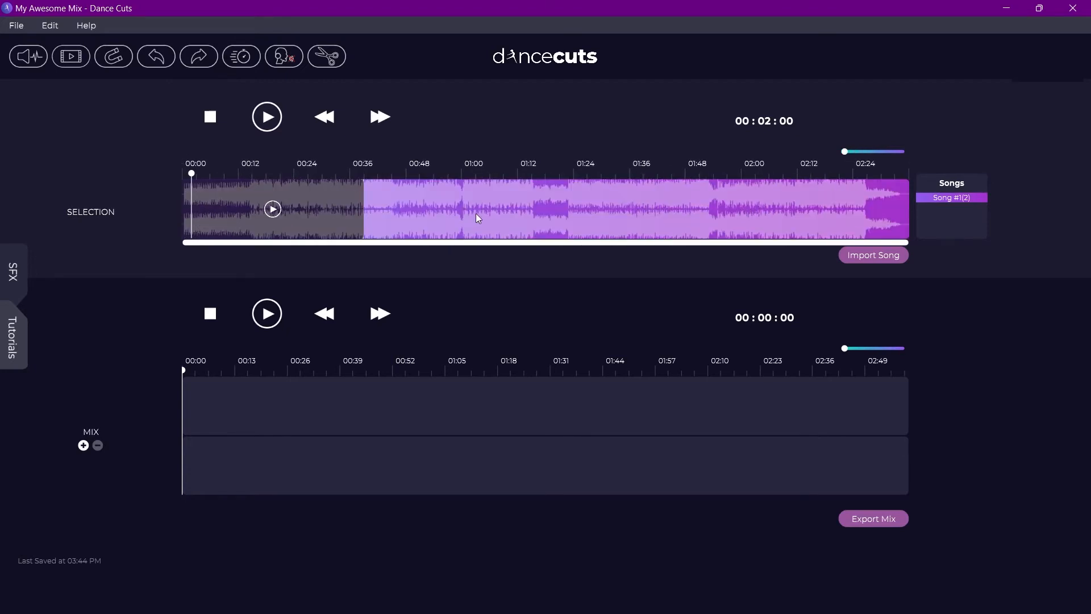
scroll(476, 213, "up", 3)
scroll(475, 213, "down", 2)
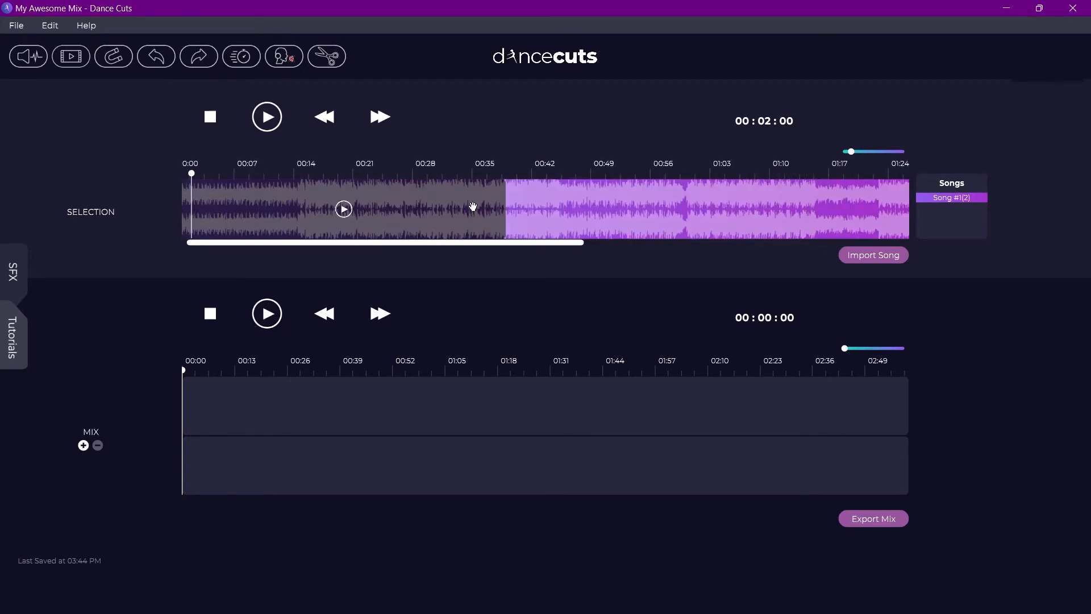
Place the Selection playhead at about 00:53, play Song #1 from there and pause.
left_click(606, 176)
scroll(606, 175, "up", 2)
scroll(605, 175, "down", 3)
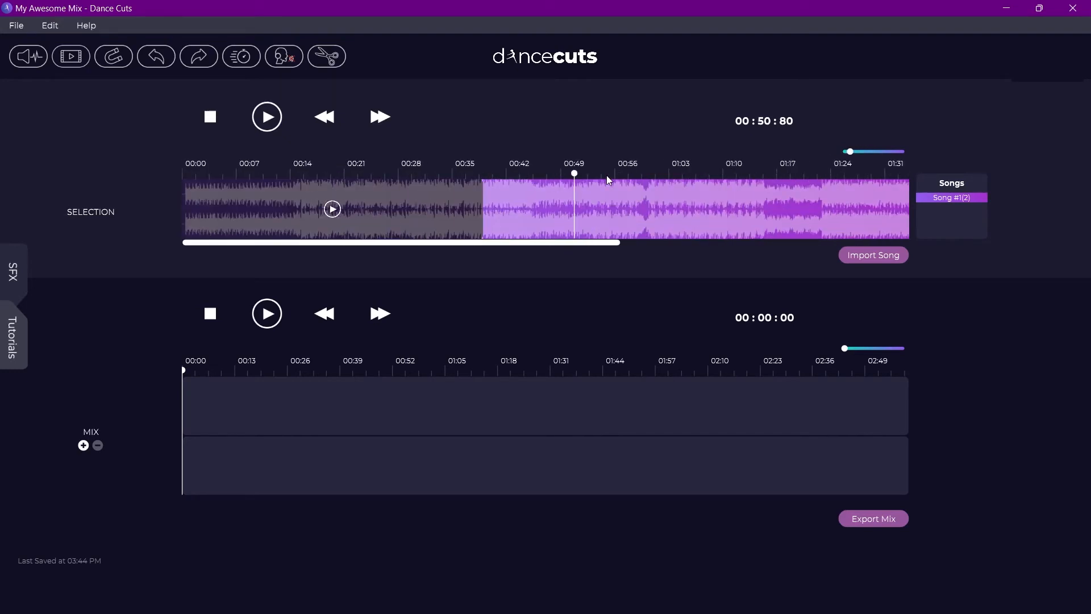
mouse_move(574, 173)
left_mouse_down()
mouse_move(513, 172)
mouse_move(648, 175)
mouse_move(404, 172)
mouse_move(590, 173)
left_mouse_up()
left_click(264, 120)
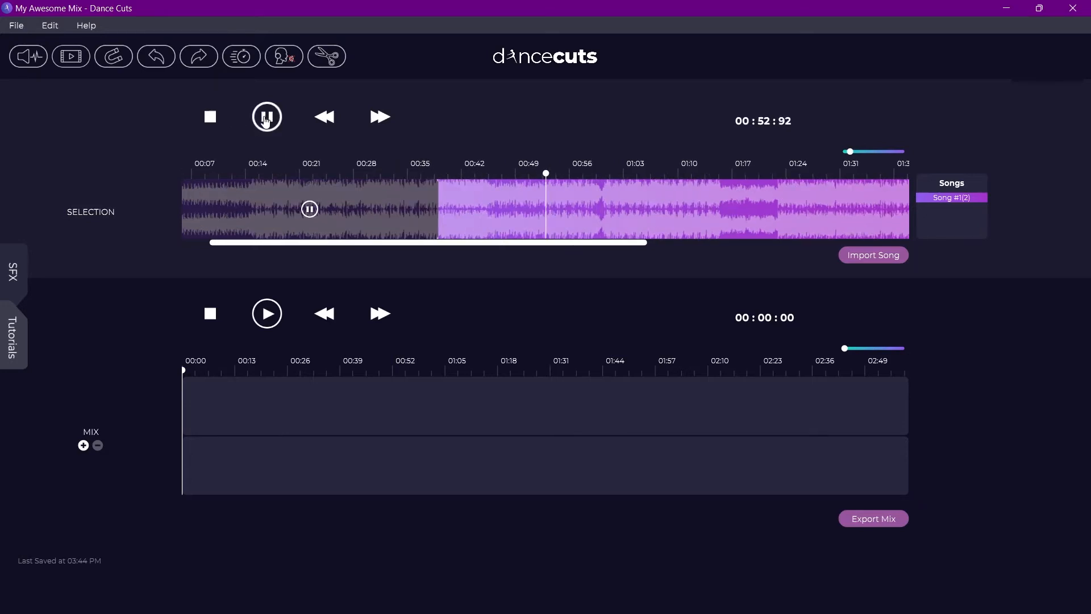
left_click(265, 119)
Play Song #1 from about 00:56 and set the Selection playhead at the cut point, about 01:01.
left_click_drag(554, 247, 505, 247)
left_click_drag(440, 211, 527, 210)
left_click_drag(606, 173, 141, 187)
left_click_drag(288, 199, 199, 200)
left_click_drag(256, 177, 615, 181)
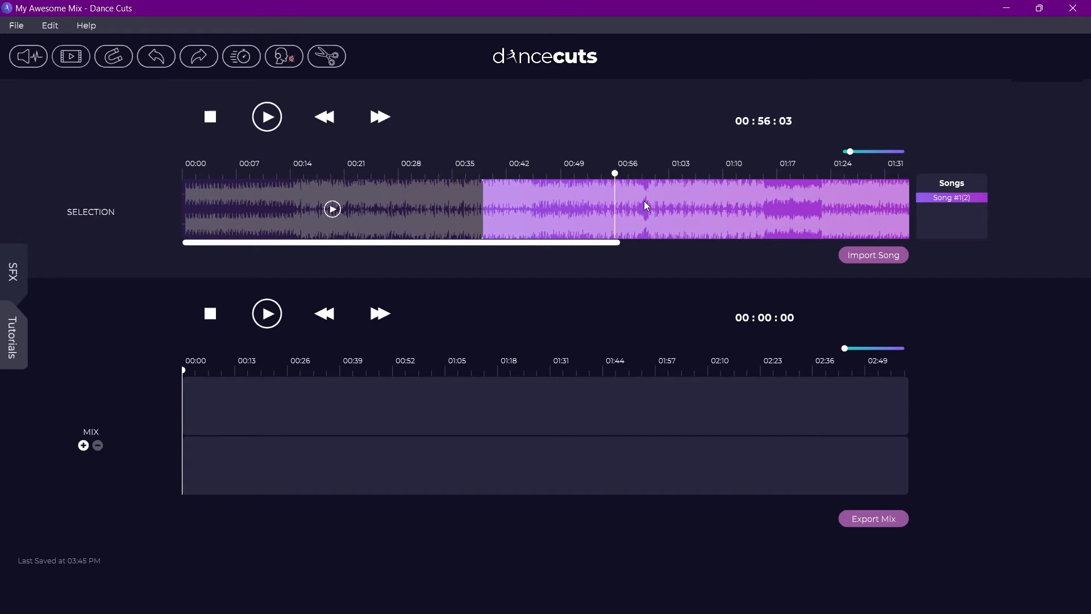
key("space")
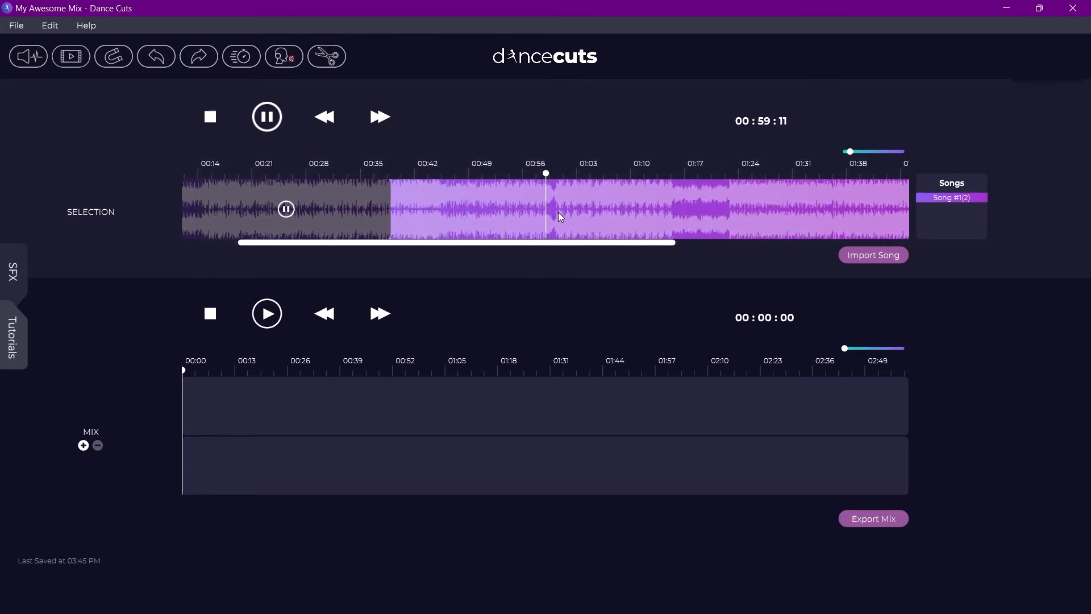
key("space")
left_click_drag(553, 175, 547, 175)
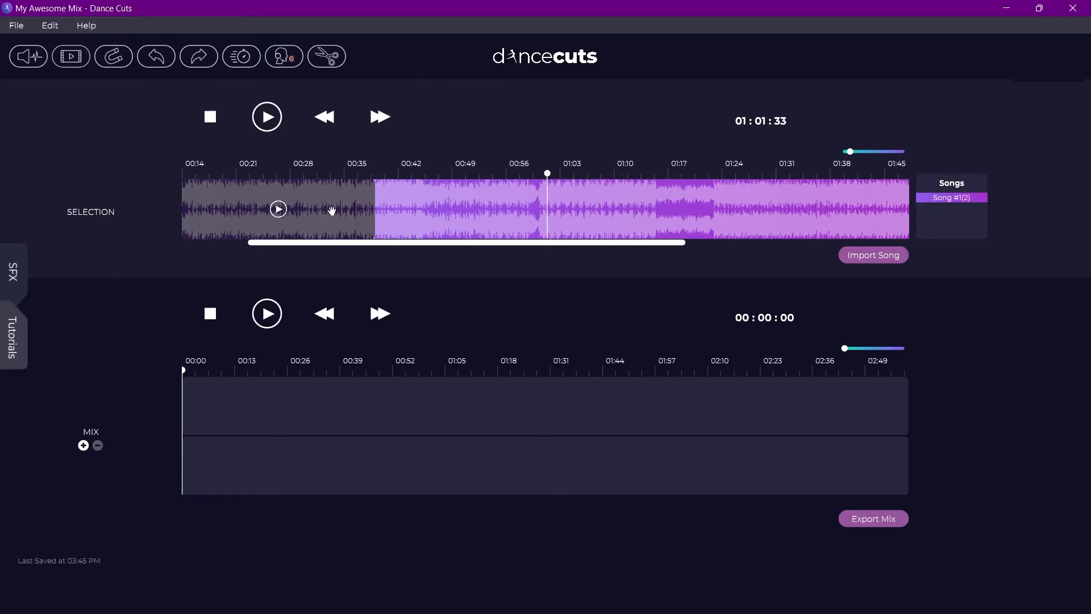
Extend the selection's end to the playhead at about 01:01 and add the selection to the start of the first mix track.
mouse_move(334, 216)
left_mouse_down()
mouse_move(430, 213)
mouse_move(334, 214)
left_mouse_up()
scroll(809, 170, "down", 3)
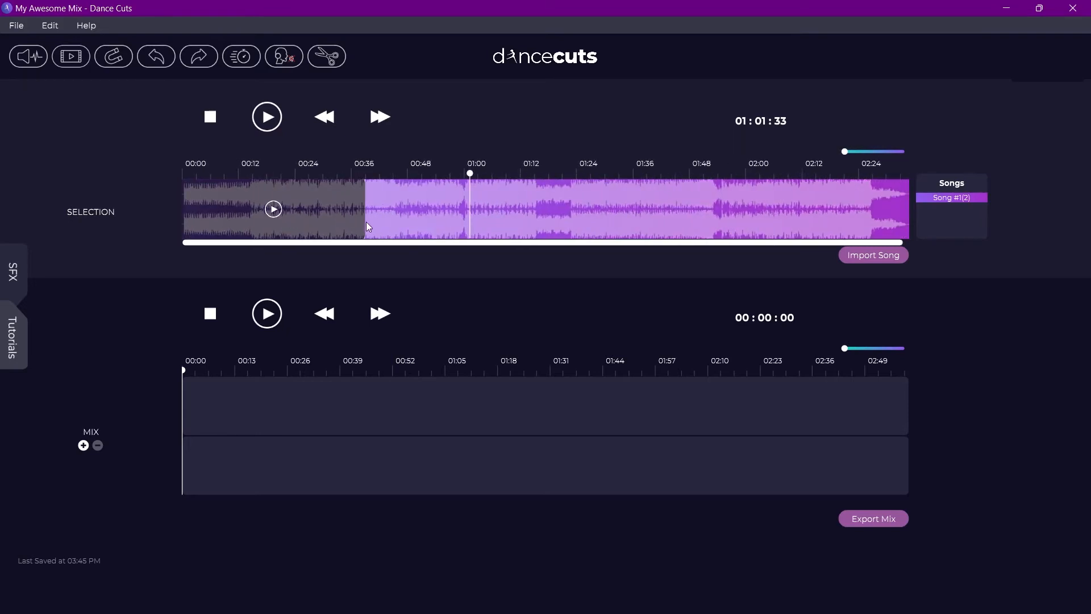
left_click_drag(364, 215, 468, 218)
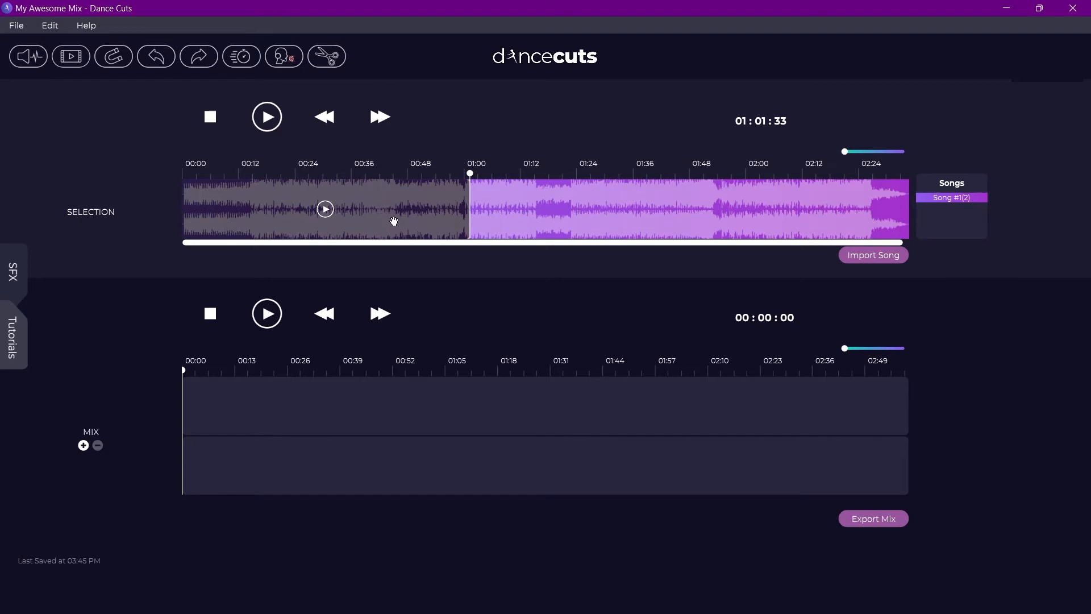
left_click_drag(394, 209, 360, 385)
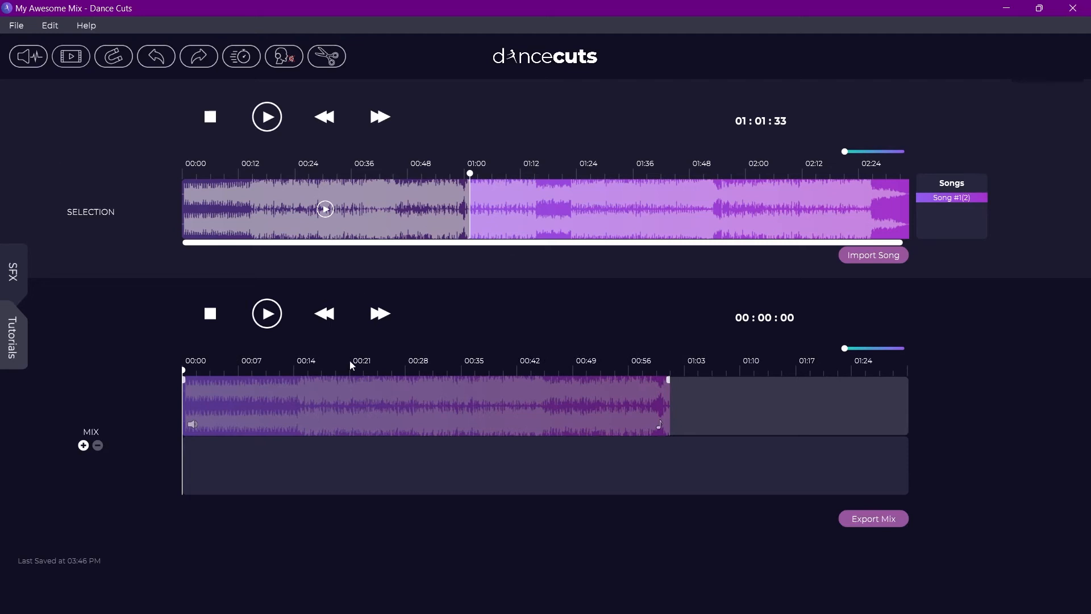
Play the end of the Song #1 clip in the mix from about 00:59 and pause near 01:01.
left_click(580, 480)
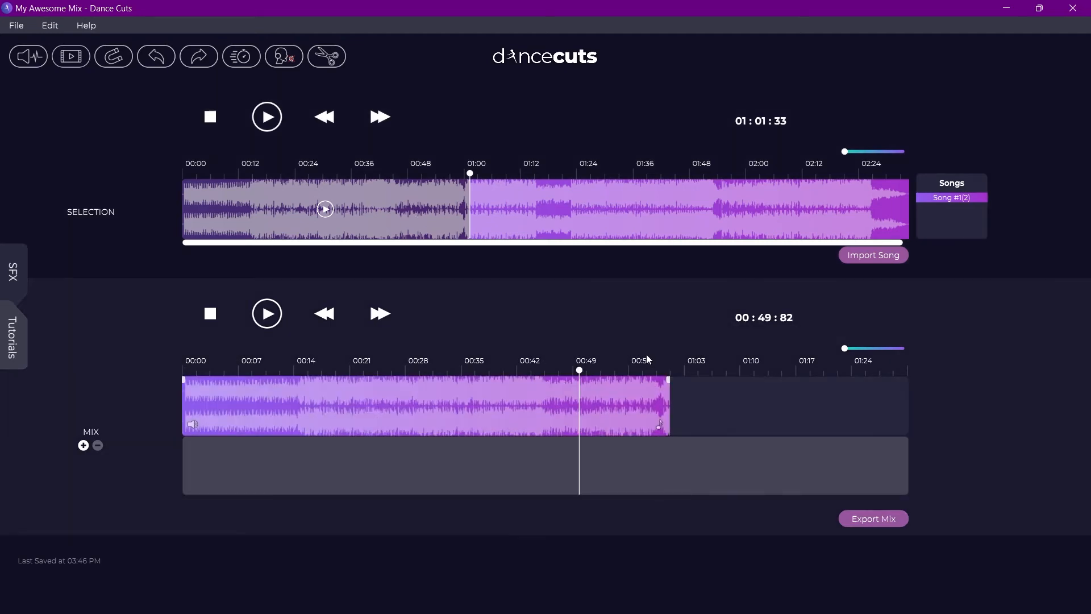
left_click(670, 368)
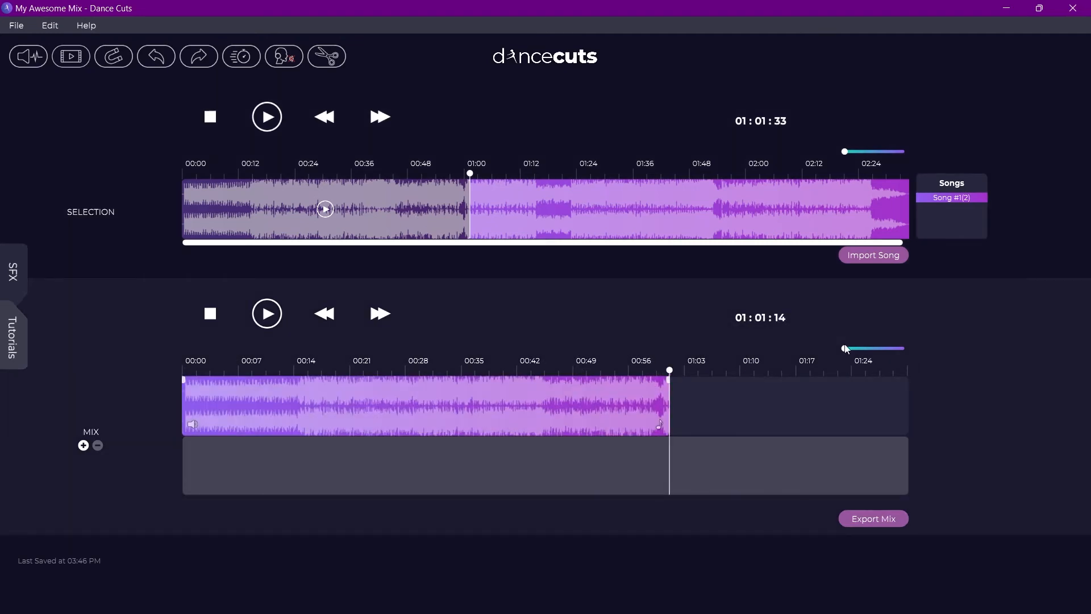
scroll(844, 347, "up", 5)
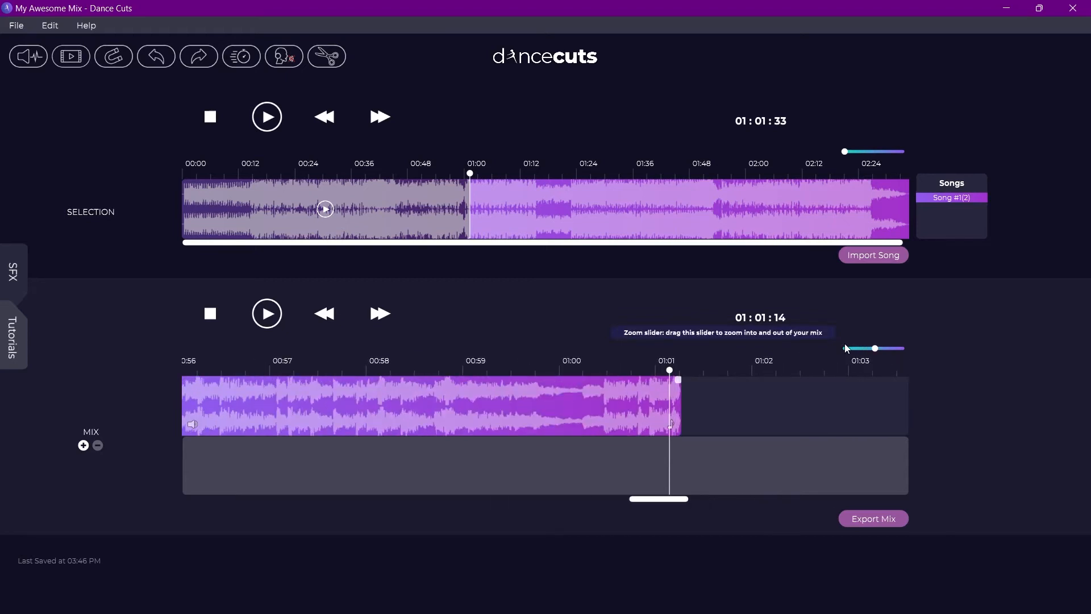
scroll(845, 348, "up", 2)
left_click_drag(583, 365, 325, 358)
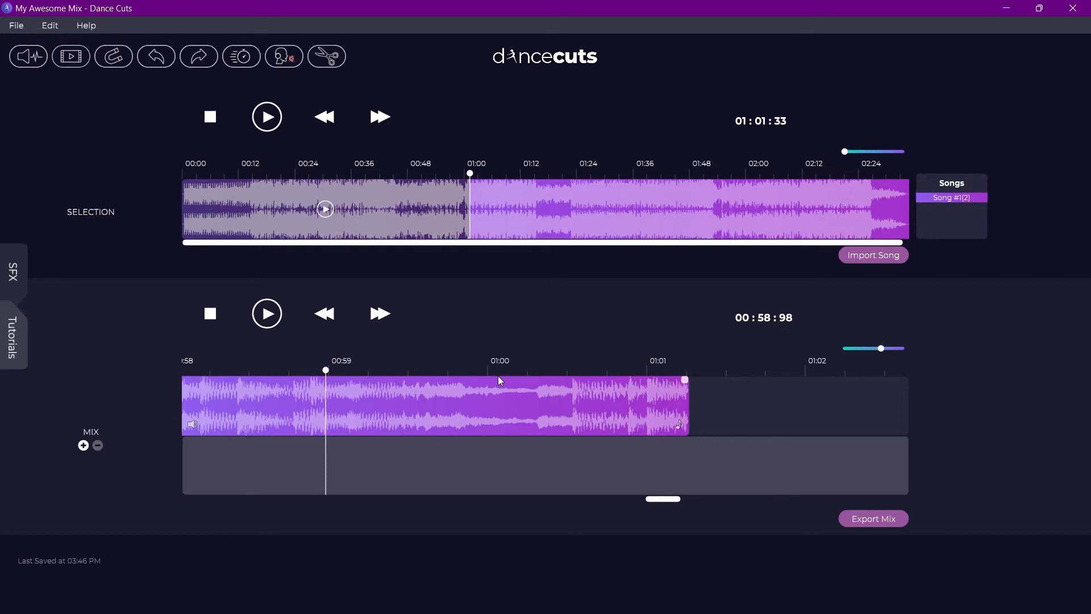
key("space")
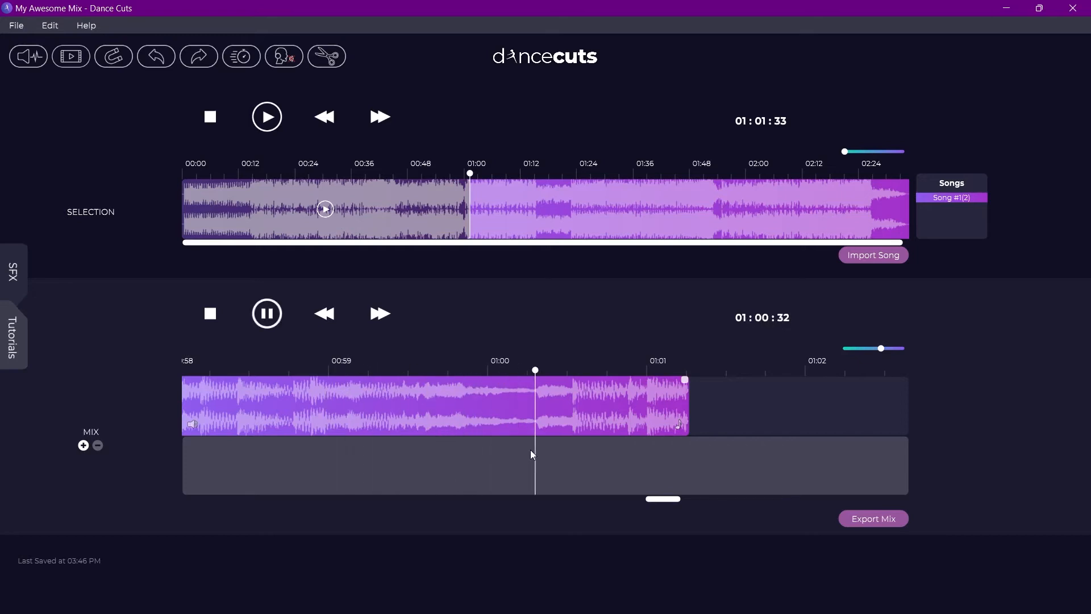
key("space")
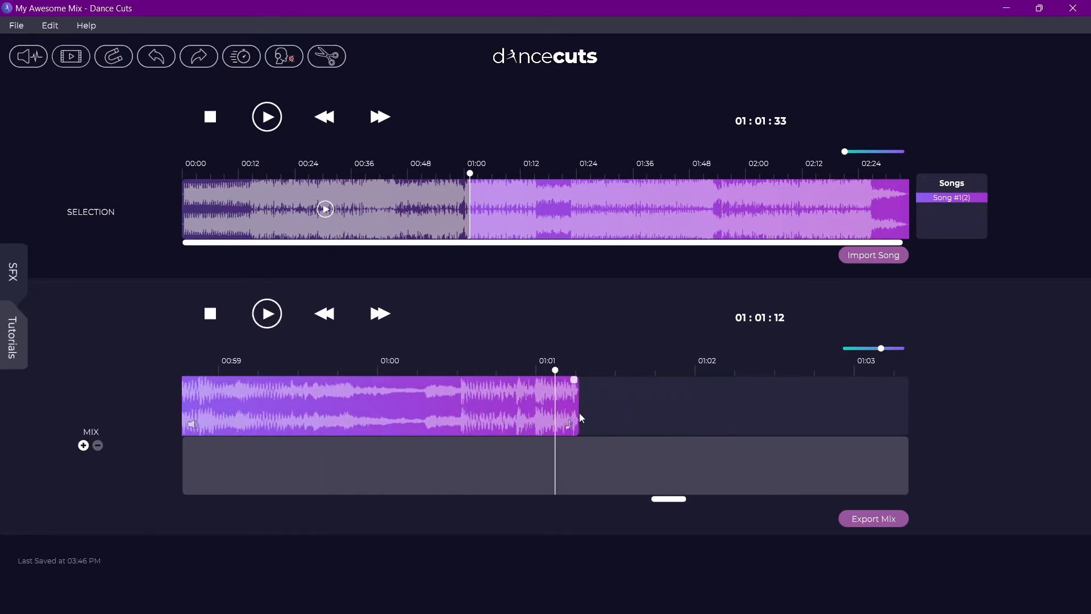
Trim the end of the Song #1 clip in the mix to about 01:00.7 and deselect the clip.
left_click_drag(575, 413, 487, 413)
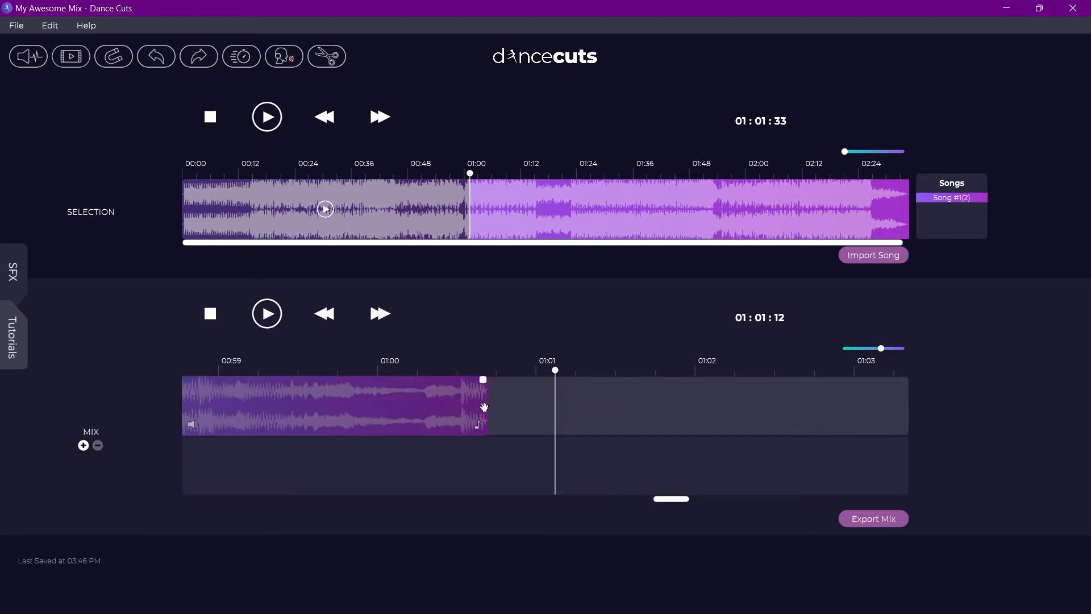
mouse_move(486, 412)
left_mouse_down()
mouse_move(512, 419)
mouse_move(493, 415)
left_mouse_up()
left_click_drag(876, 348, 845, 349)
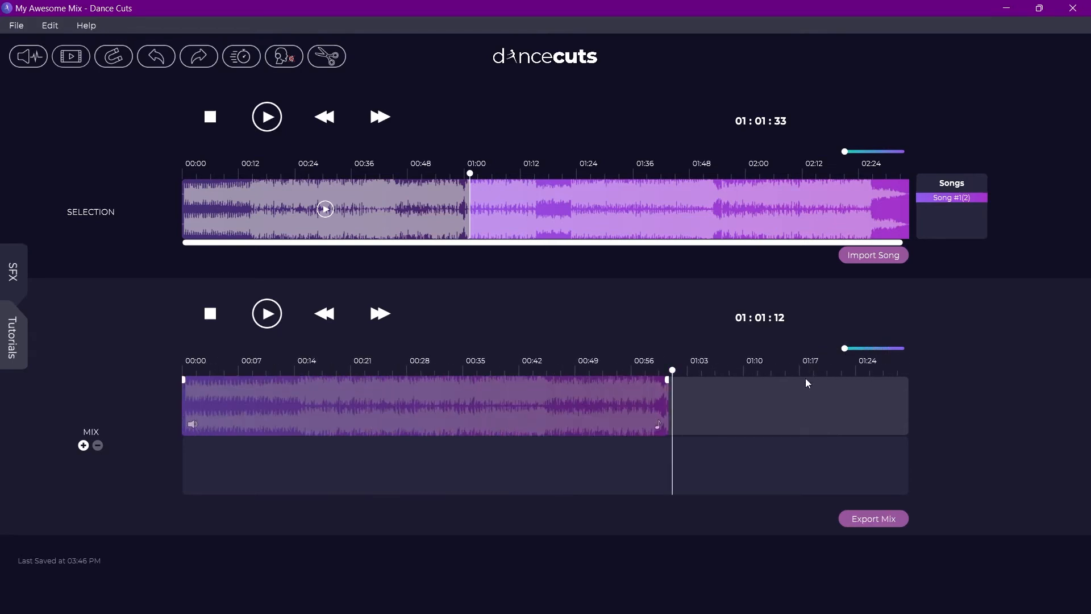
left_click(788, 391)
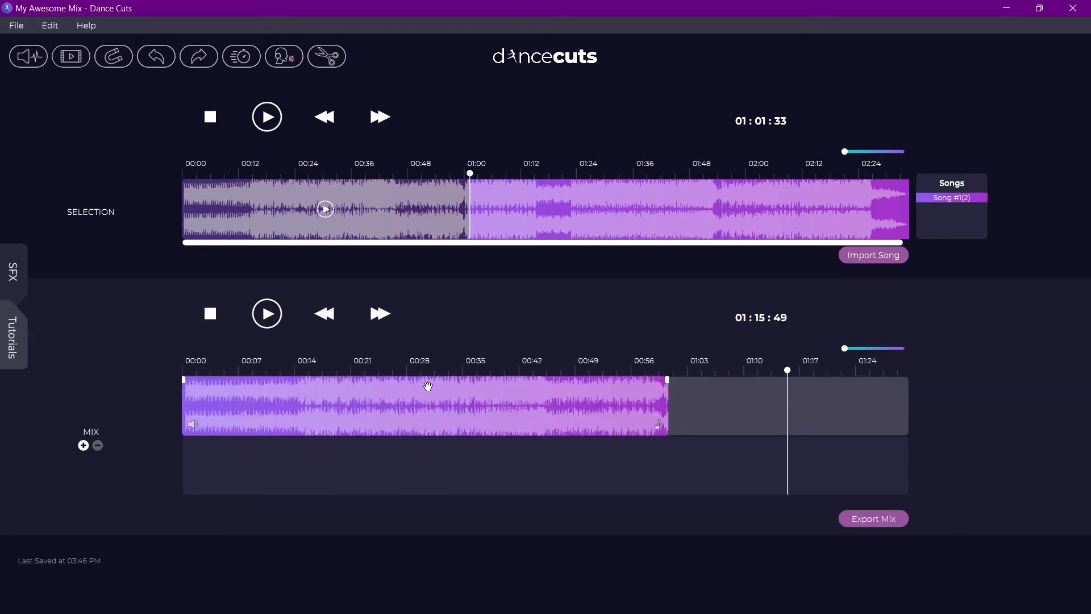
Import Song #2.mp3 from the recently imported songs.
left_click(863, 261)
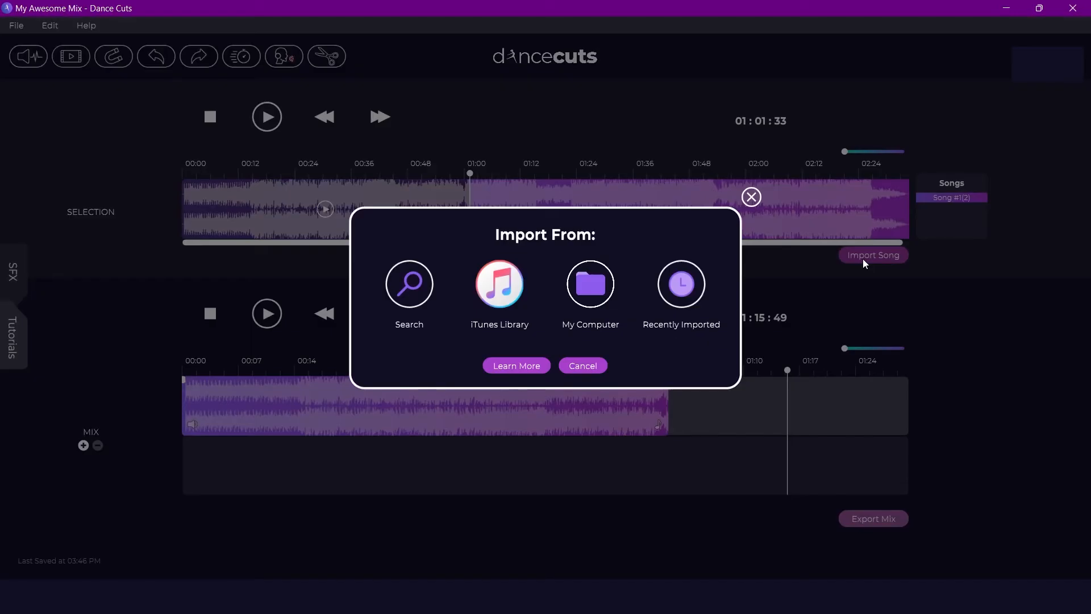
left_click(685, 282)
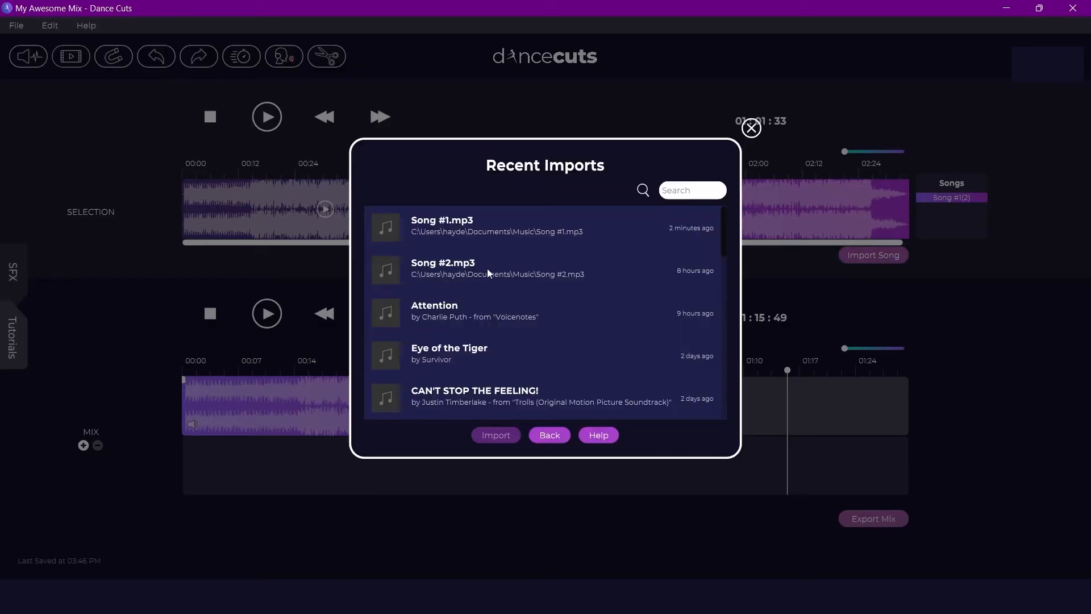
left_click(486, 268)
double_click(486, 268)
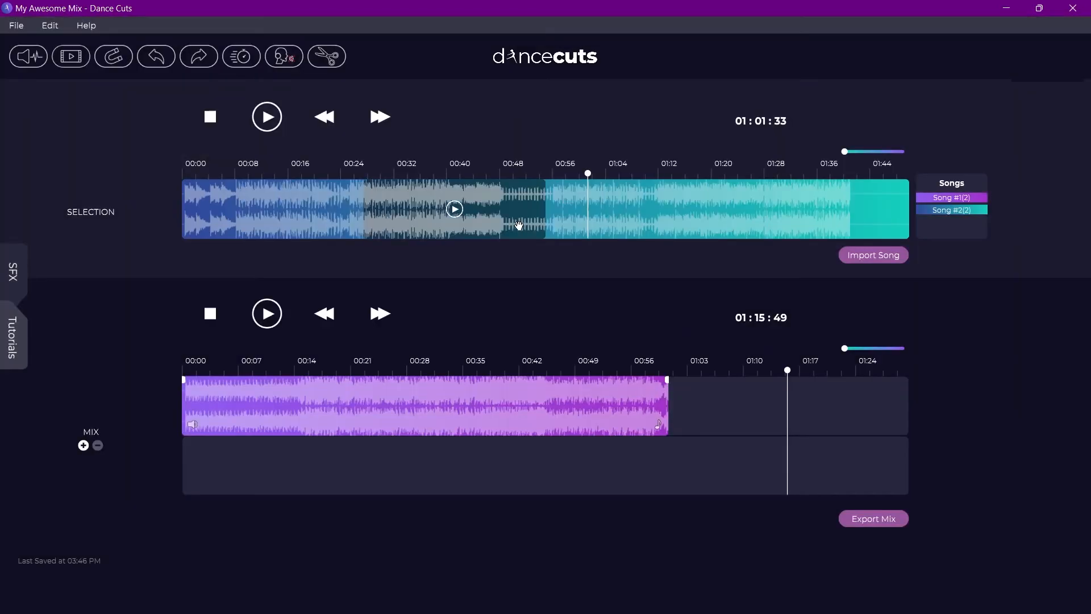
Move the selection in Song #2 to about 00:11–00:39 and set the Selection playhead to about 01:15.
left_click(512, 221)
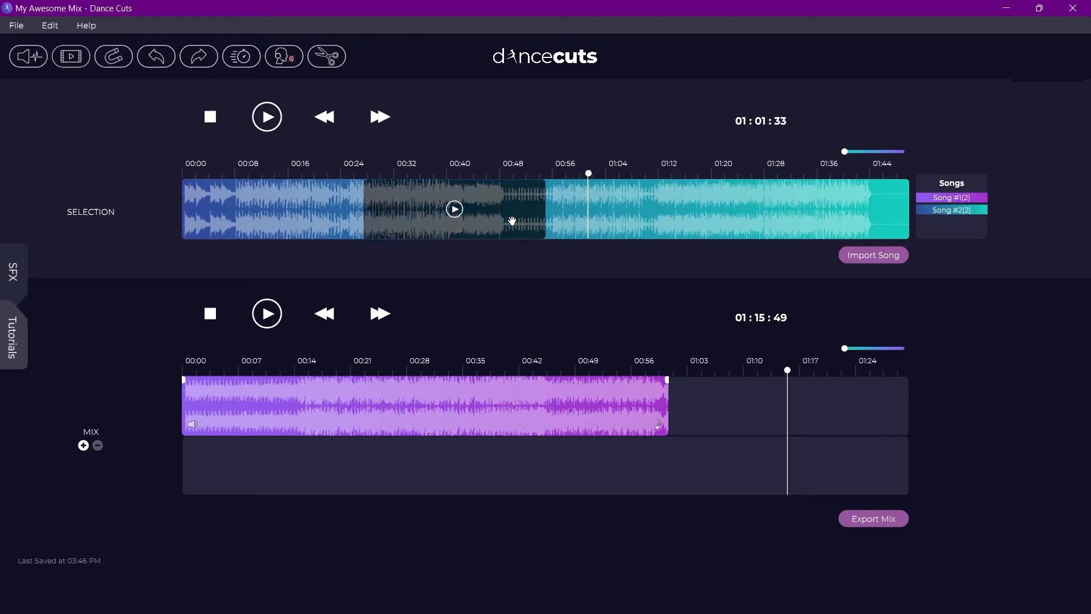
left_click_drag(511, 221, 402, 221)
left_click(679, 173)
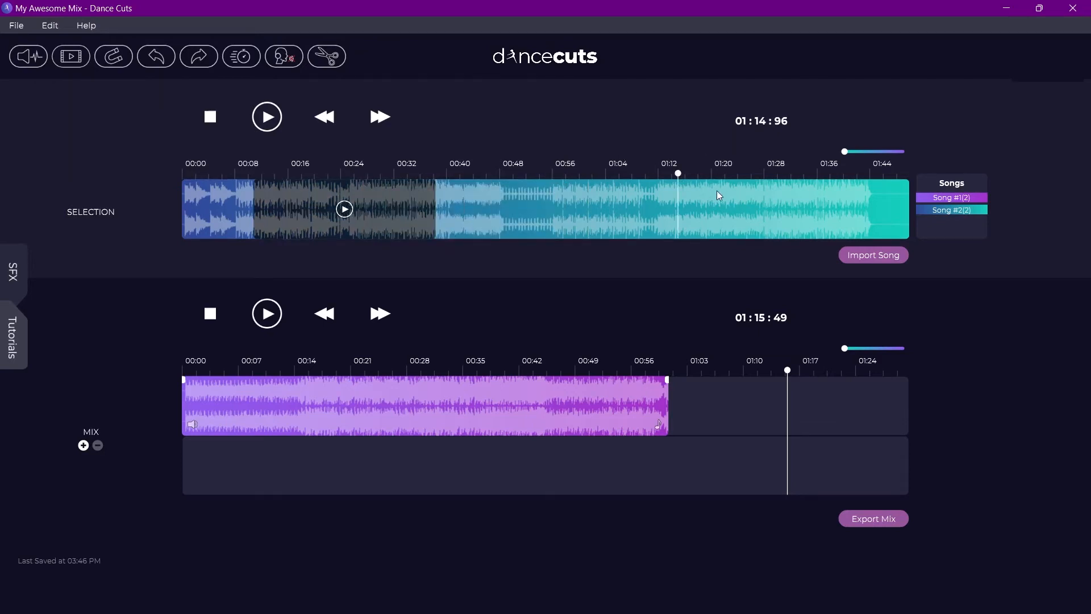
Turn on snap and place the Song #2 selection on the second mix track, starting at the end of the Song #1 clip.
left_click(113, 57)
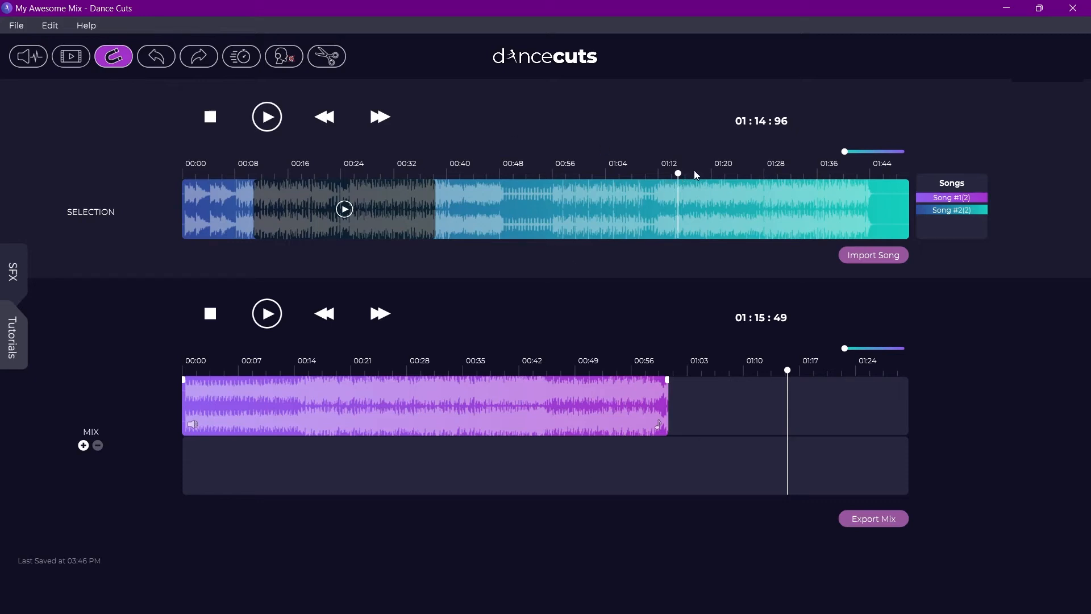
left_click_drag(680, 174, 500, 174)
left_click_drag(373, 202, 746, 467)
left_click_drag(729, 465, 724, 465)
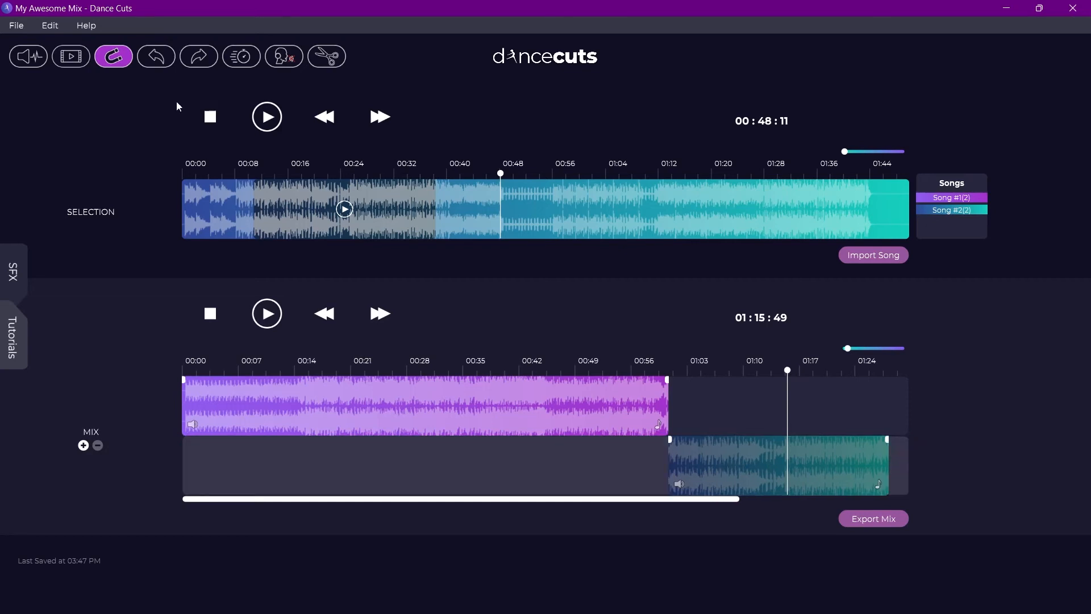
Turn off snap and delete the Song #2 clip from the second mix track.
left_click(120, 64)
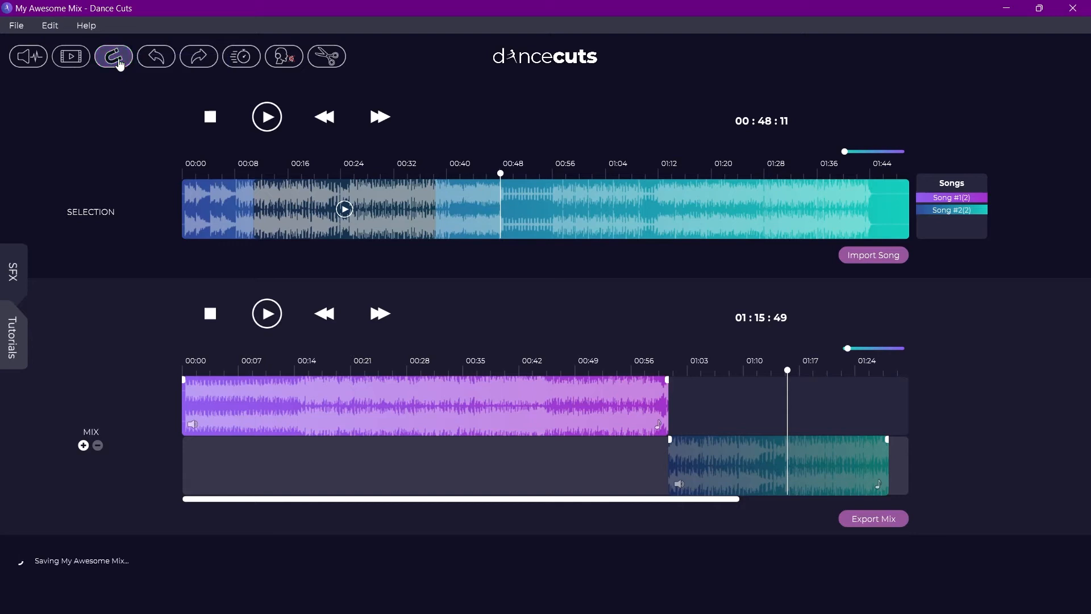
mouse_move(724, 474)
left_mouse_down()
mouse_move(704, 472)
mouse_move(717, 477)
left_mouse_up()
left_click(725, 471)
key("Delete")
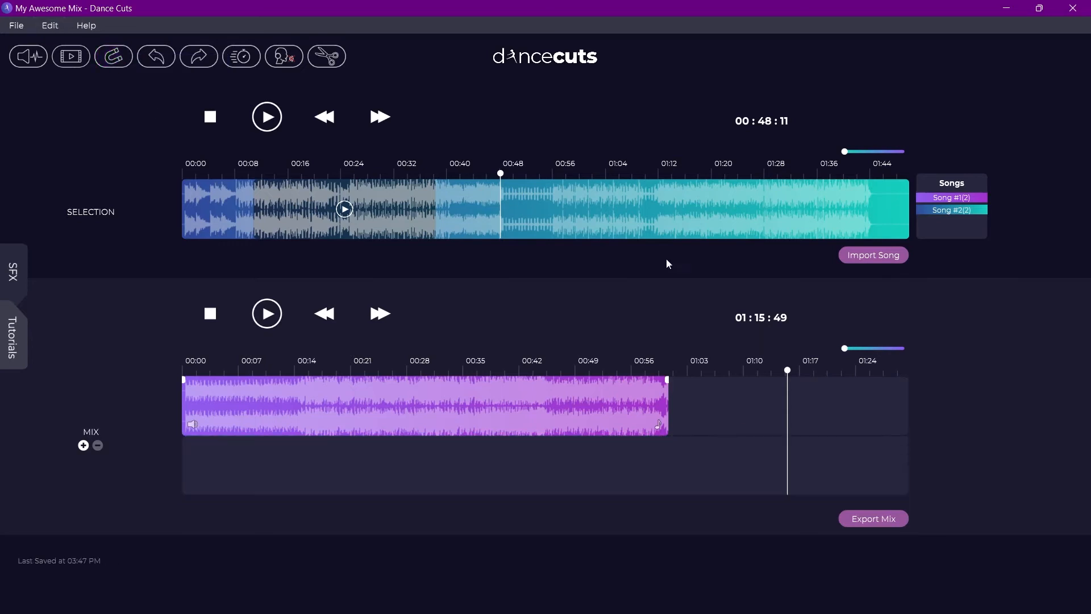
Turn on snap, add a marker to Song #2 at about 01:12, and try snapping the selection to it.
left_click(656, 171)
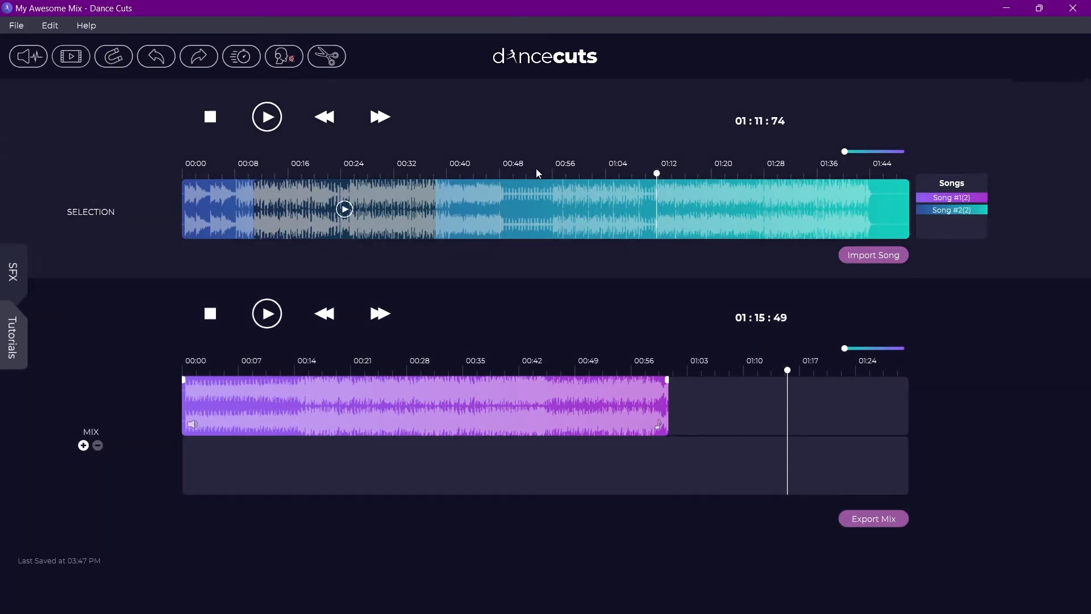
left_click(114, 57)
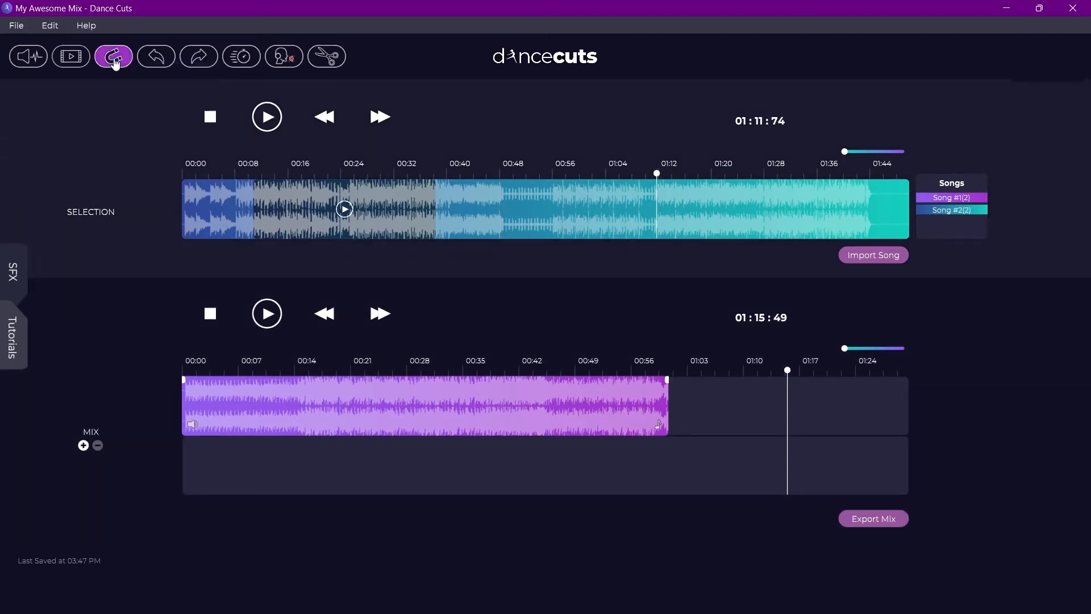
left_click_drag(658, 175, 579, 173)
left_click(663, 171)
left_click_drag(662, 174, 641, 174)
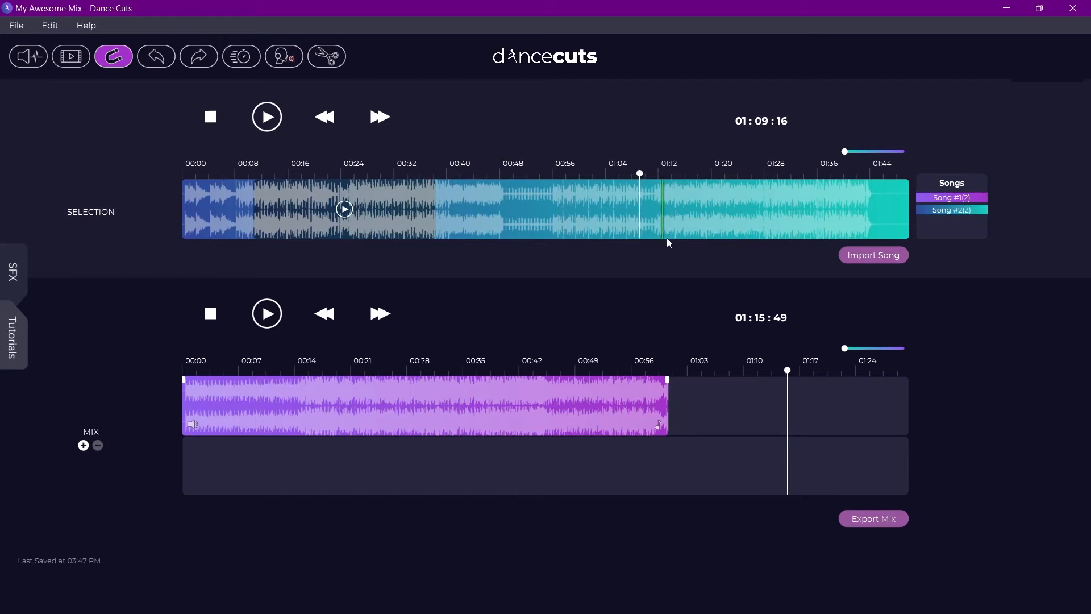
left_click_drag(639, 175, 733, 174)
left_click_drag(420, 202, 659, 220)
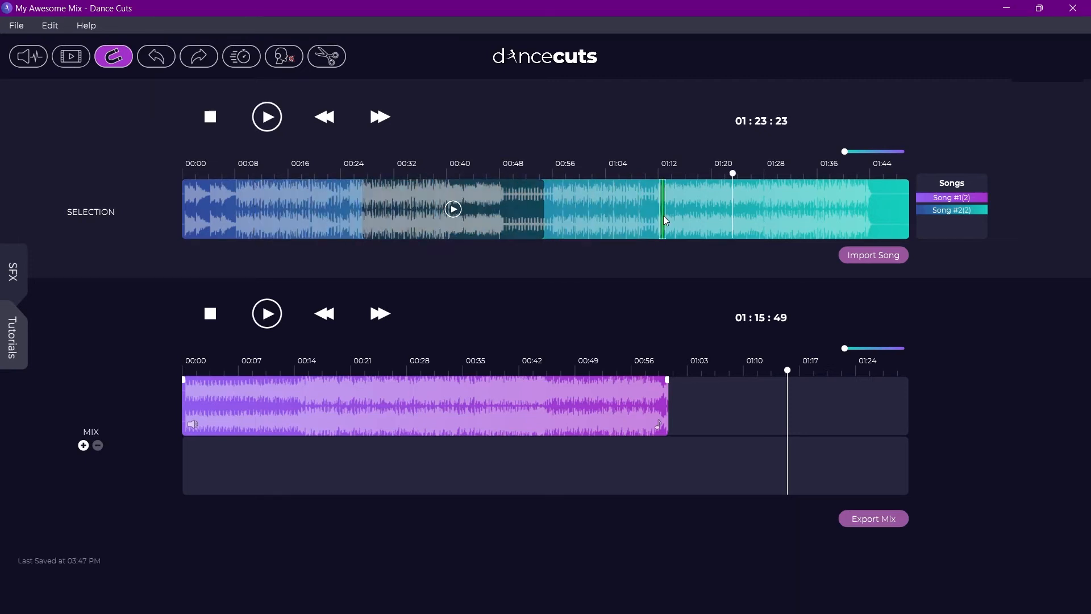
Play Song #2 from about 01:20 and add four markers at about 01:27, 01:31, 01:35 and 01:39.
mouse_move(732, 174)
left_mouse_down()
mouse_move(657, 176)
mouse_move(741, 175)
mouse_move(713, 177)
left_mouse_up()
key("space")
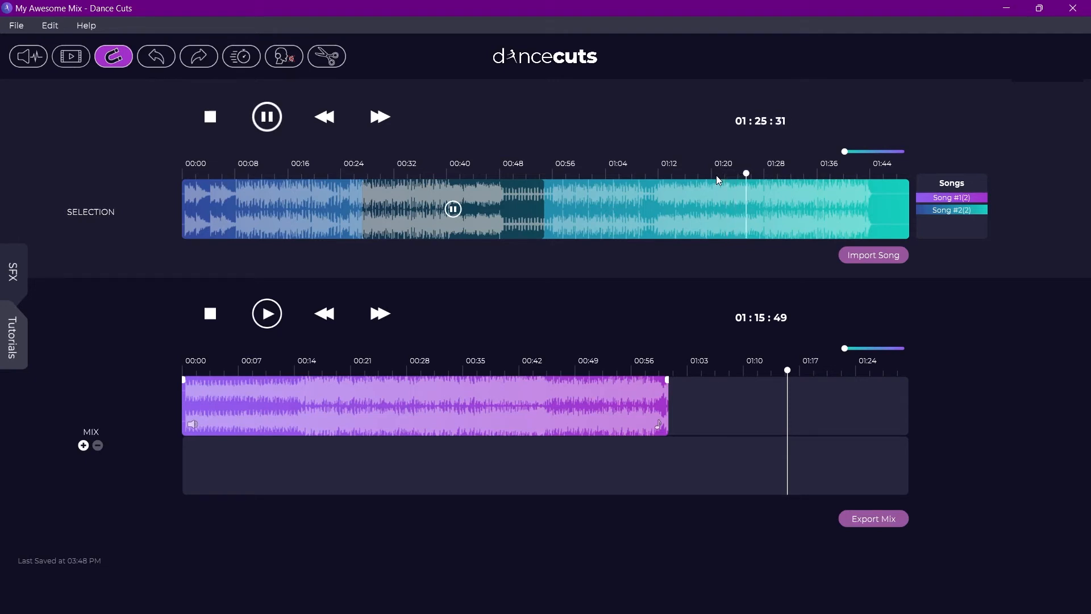
key("m")
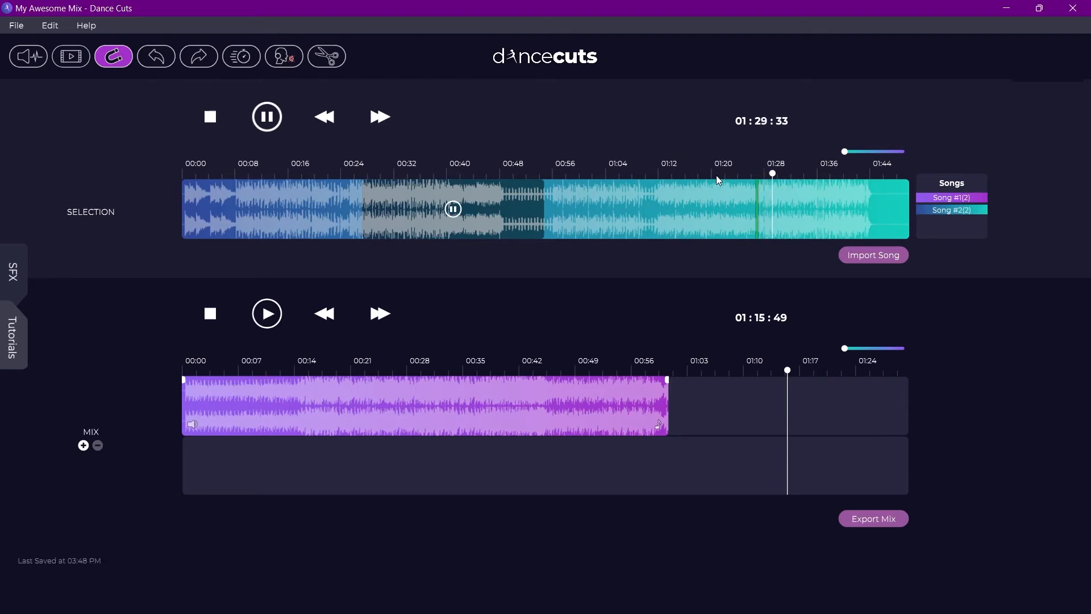
key("m")
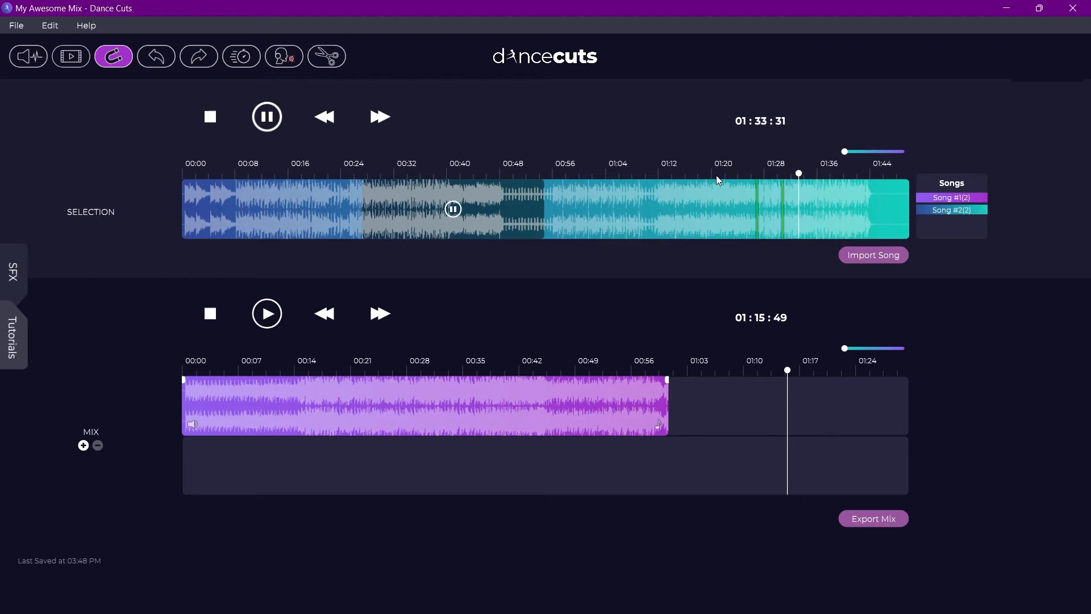
key("m")
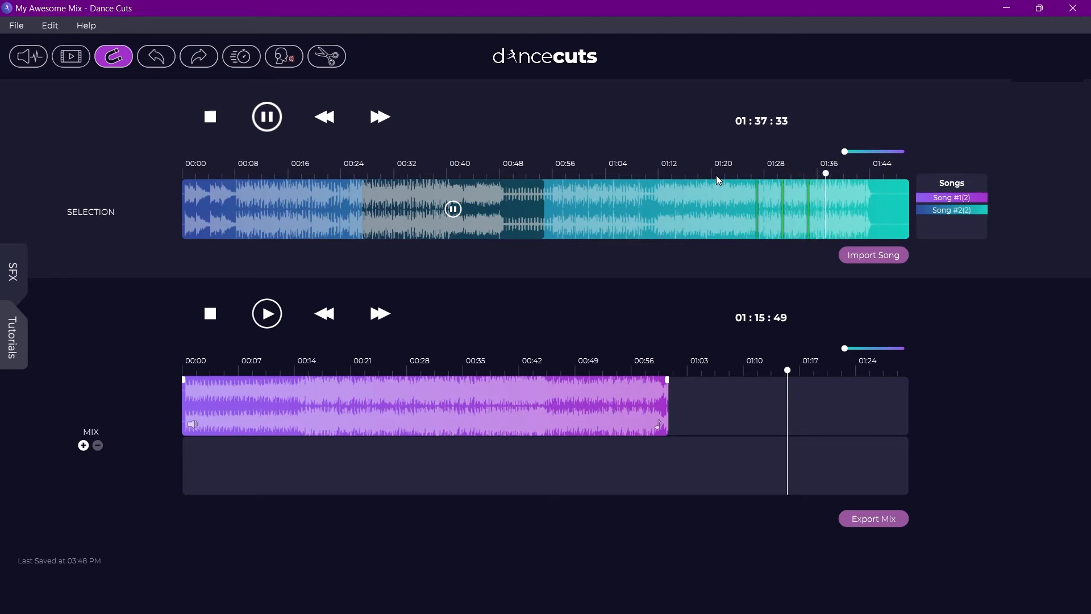
key("m")
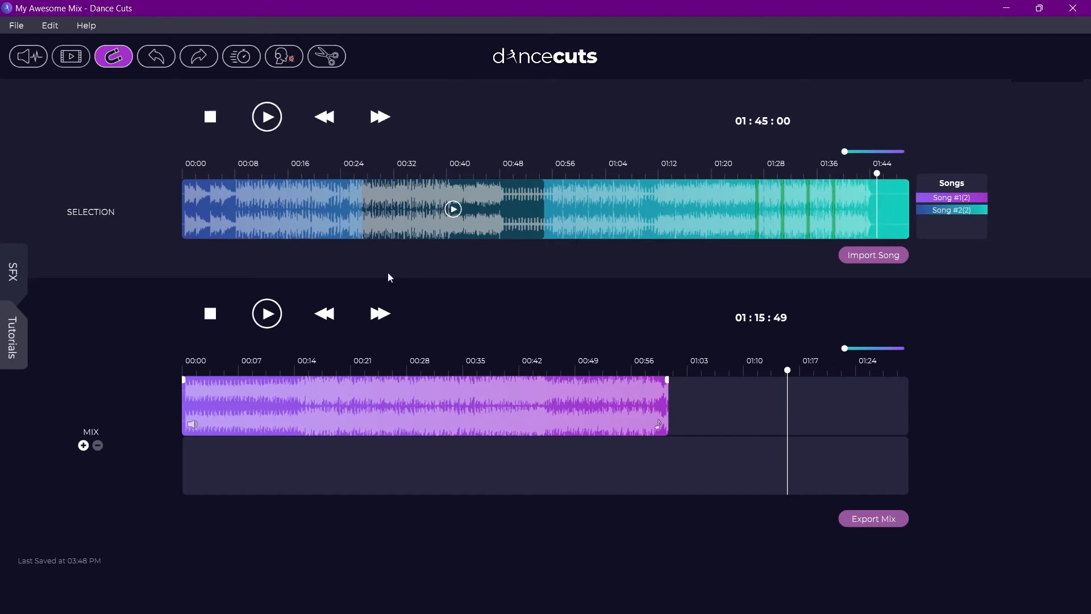
Fit the Song #2 selection between the first and last markers and place it on the second mix track at the end of the Song #1 clip.
left_click_drag(496, 206, 802, 218)
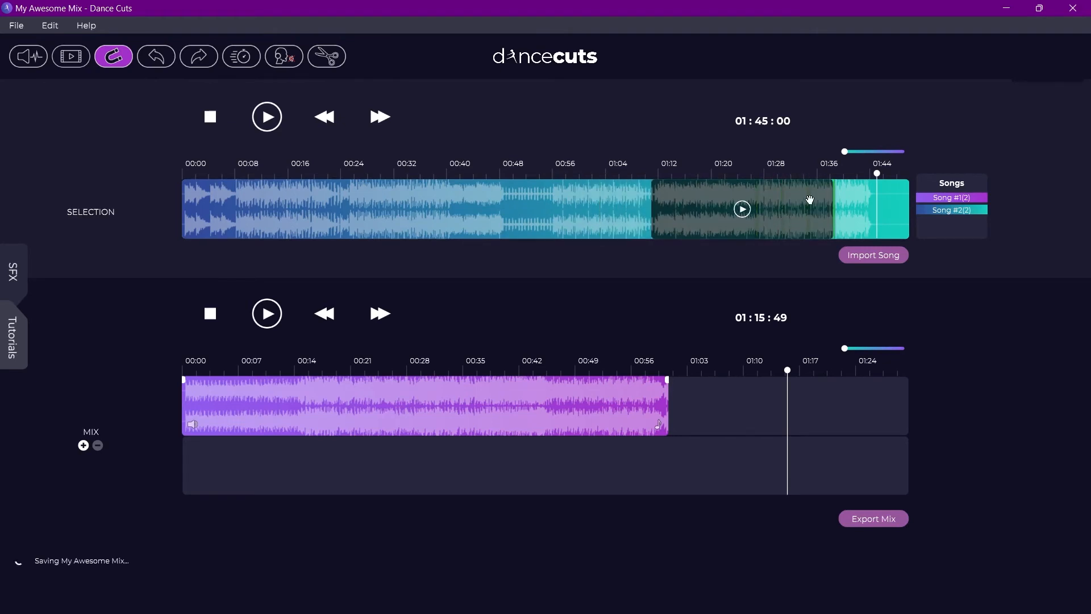
left_click_drag(654, 229, 690, 448)
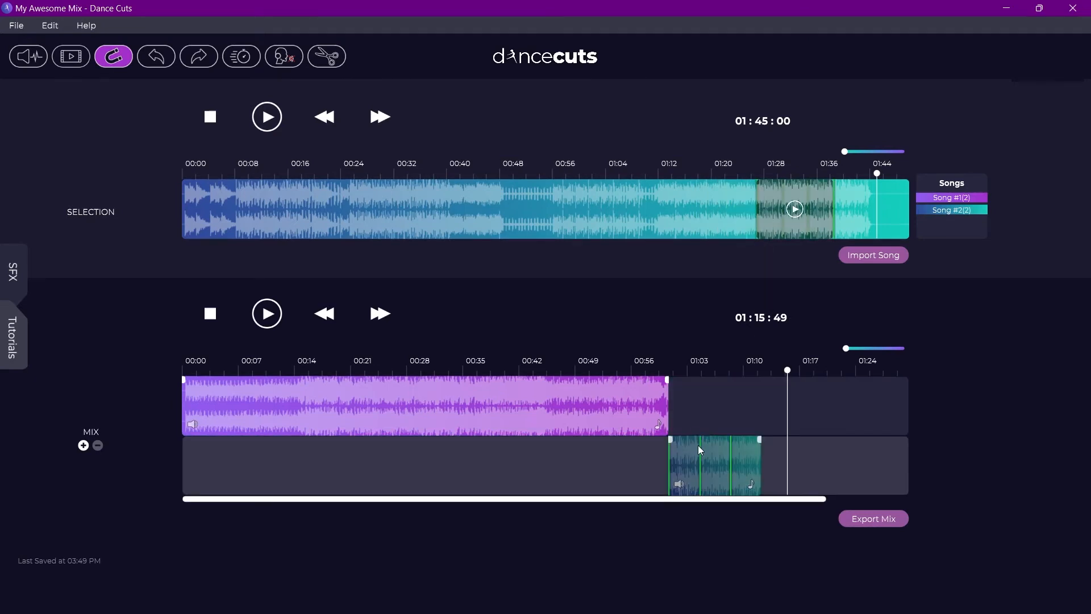
Turn off snap and shift the Song #2 clip earlier so its first beat aligns with Song #1's last beat at about 01:00:52.
left_click(669, 370)
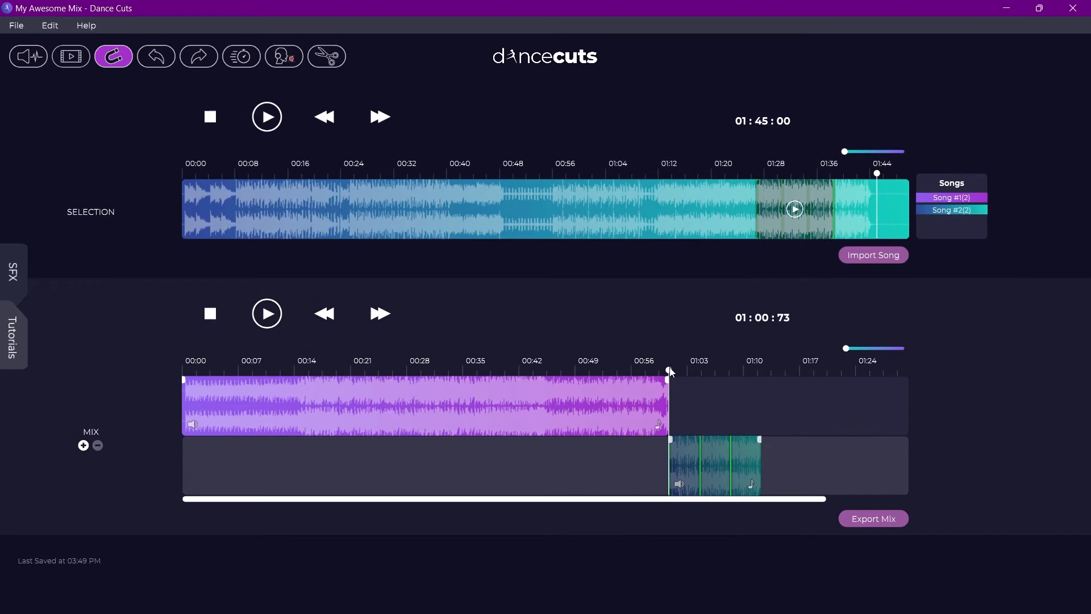
left_click_drag(857, 351, 884, 348)
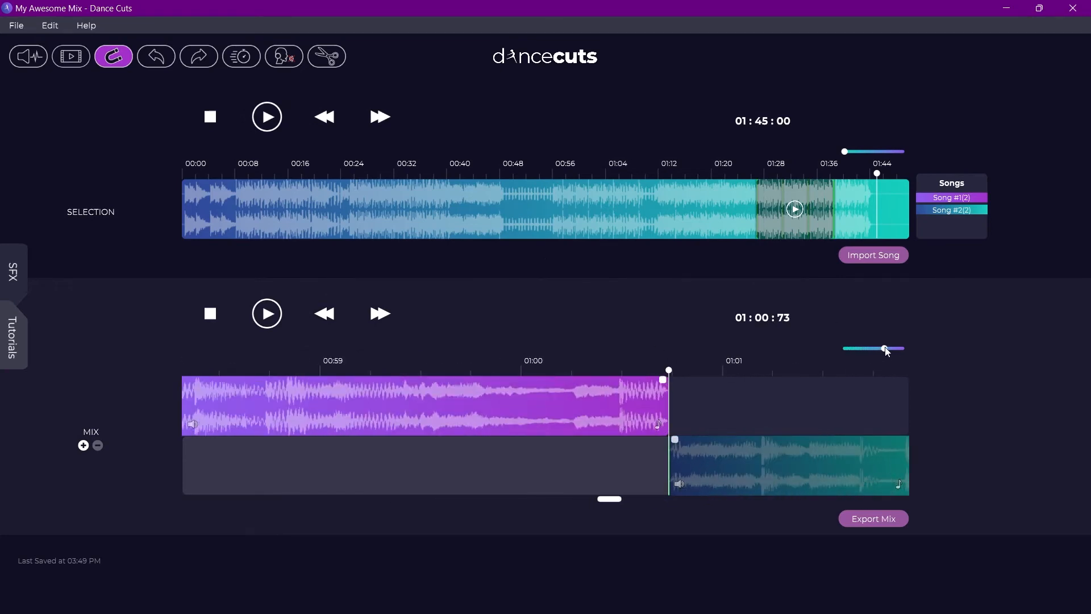
left_click_drag(671, 469, 621, 468)
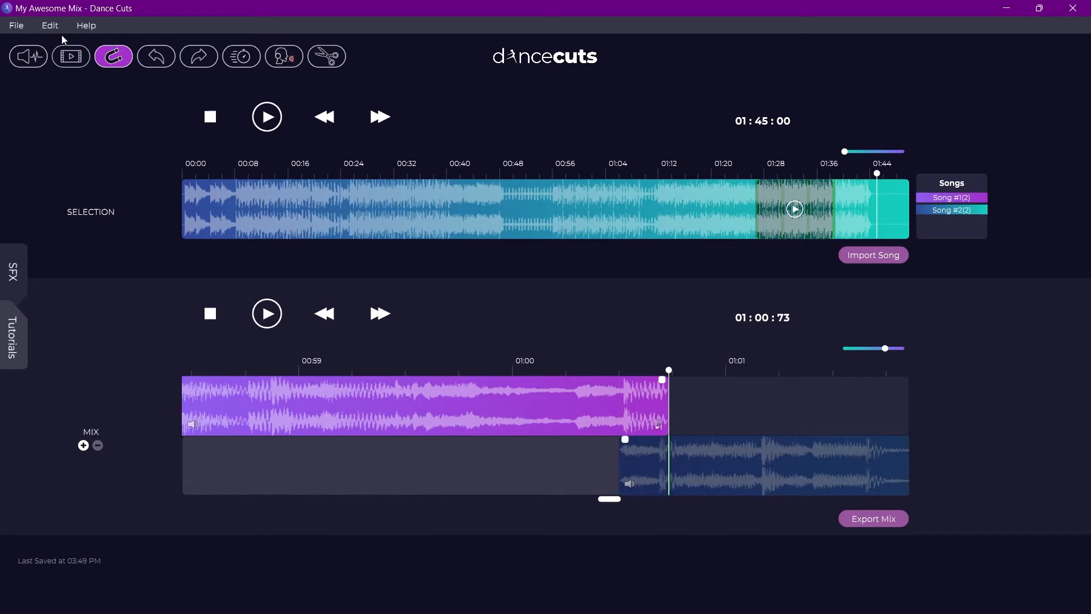
left_click(108, 61)
left_click_drag(735, 472, 700, 470)
left_click(626, 369)
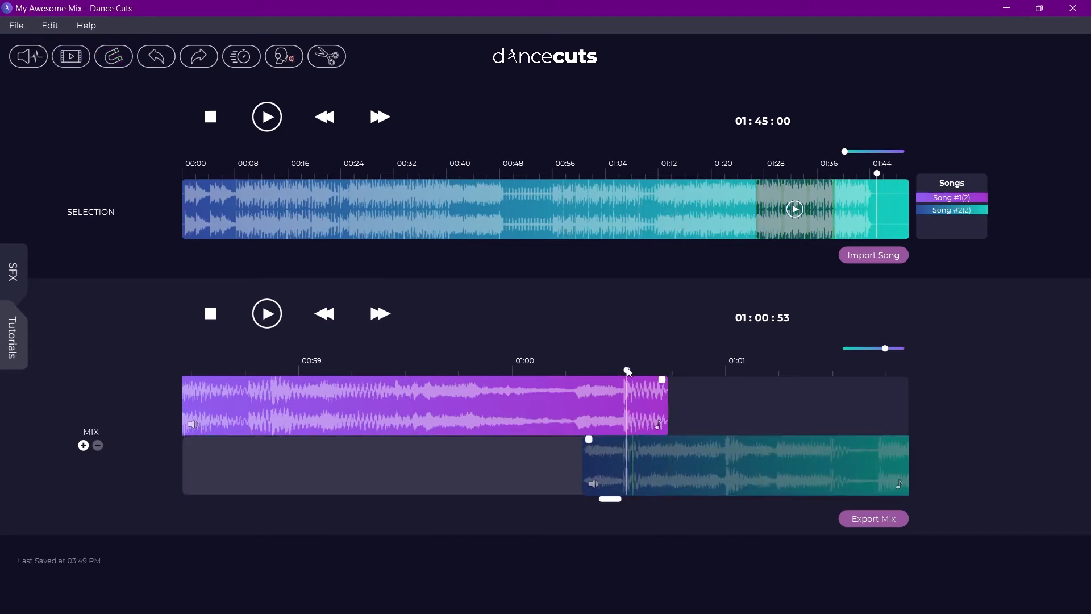
left_click_drag(657, 469, 639, 463)
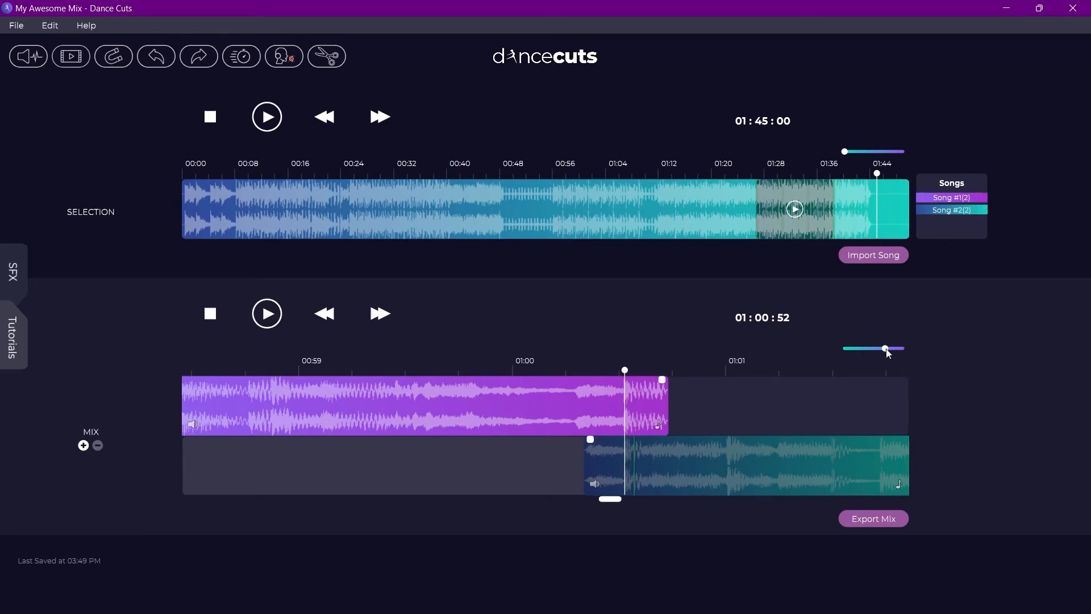
Play the mix from shortly before the end of Song #1 to hear the overlap with Song #2.
left_click_drag(884, 348, 847, 348)
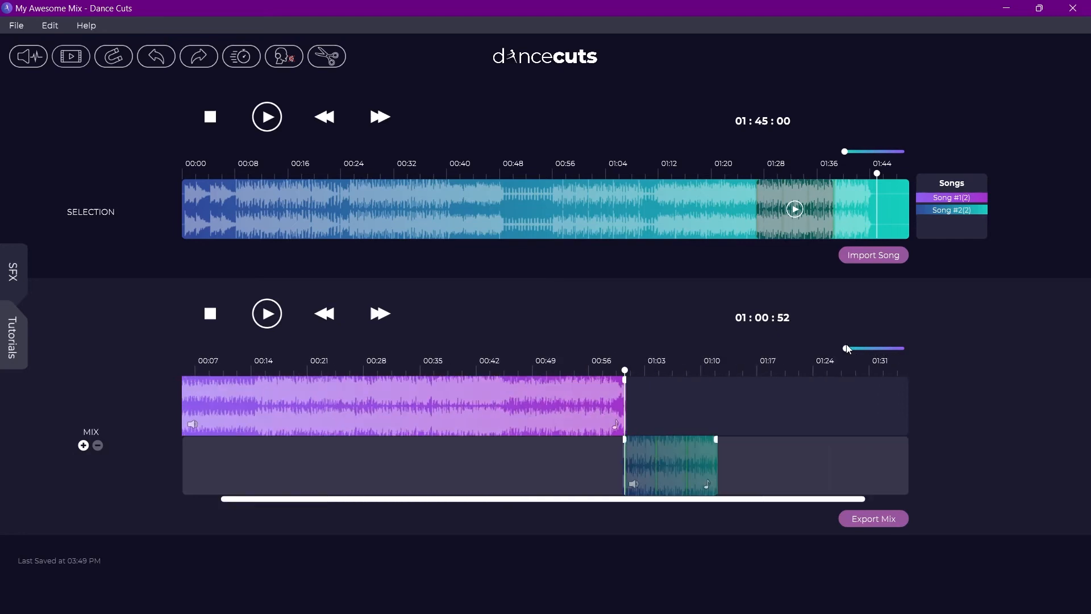
left_click(575, 369)
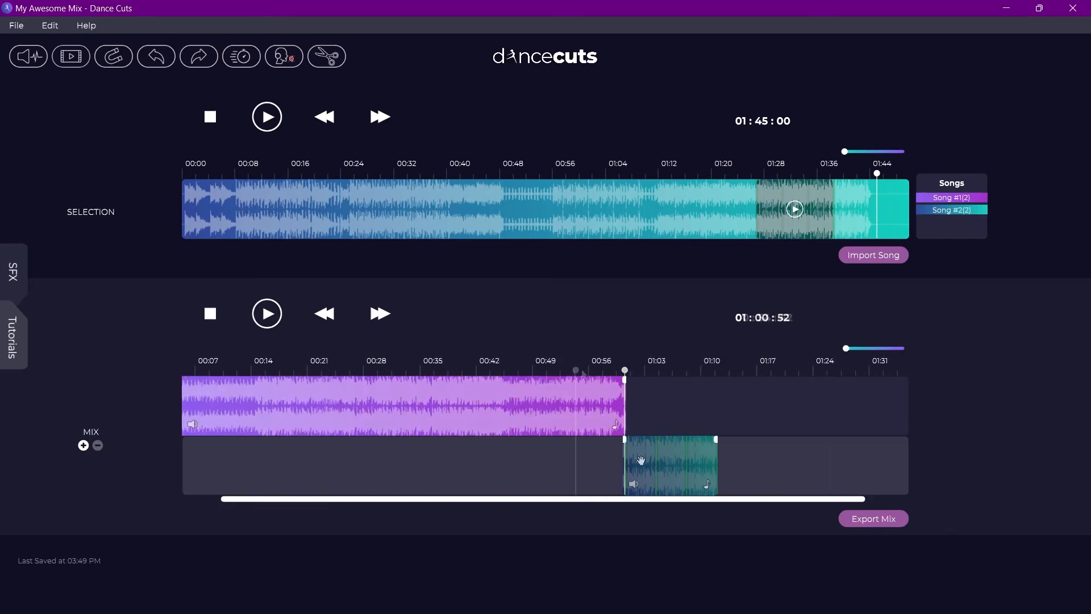
key("space")
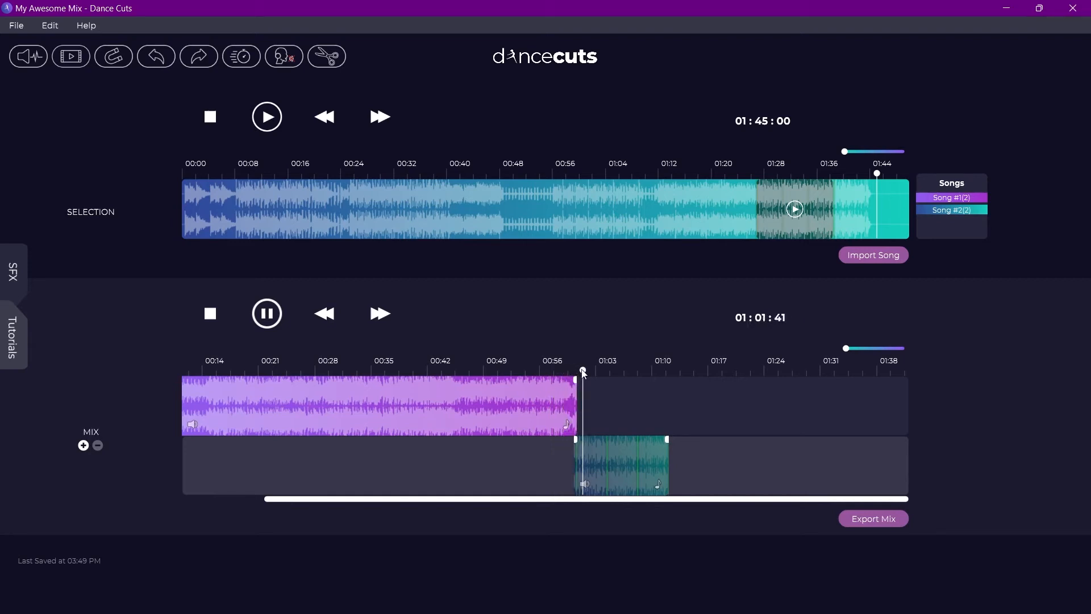
key("space")
Add a fade-out of about 0.2 s to the end of the Song #1 clip and a similar fade-in to the start of Song #2.
left_click_drag(846, 348, 875, 348)
left_click(419, 372)
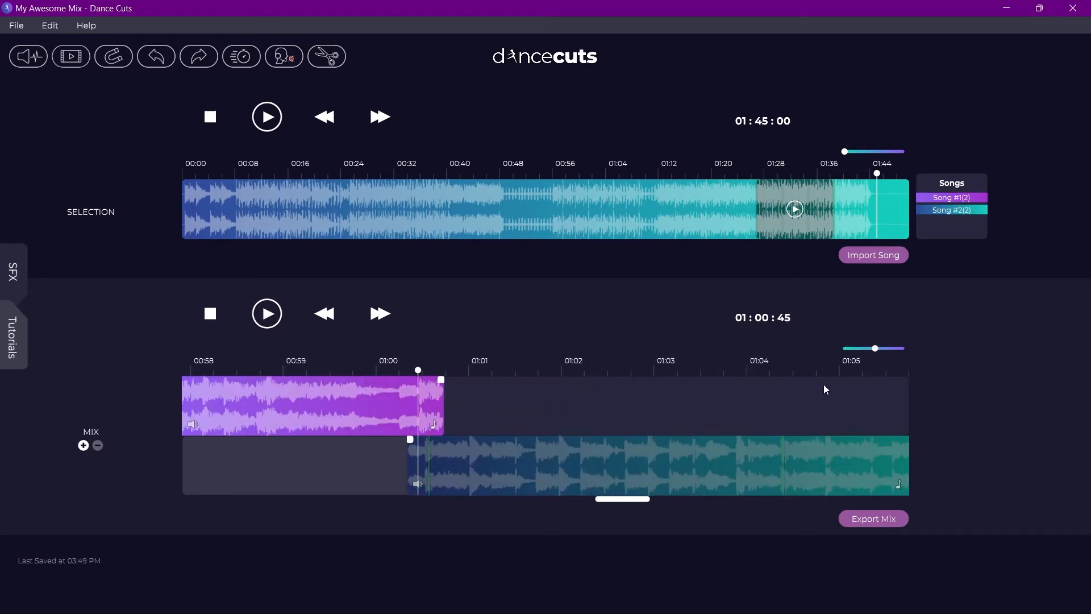
scroll(823, 384, "up", 2)
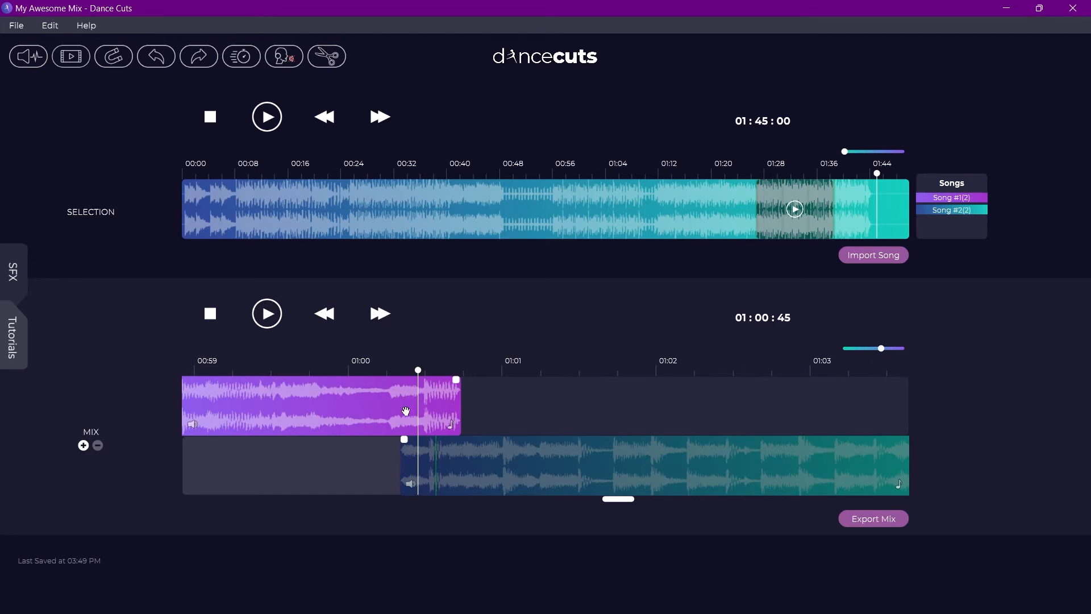
left_click(430, 409)
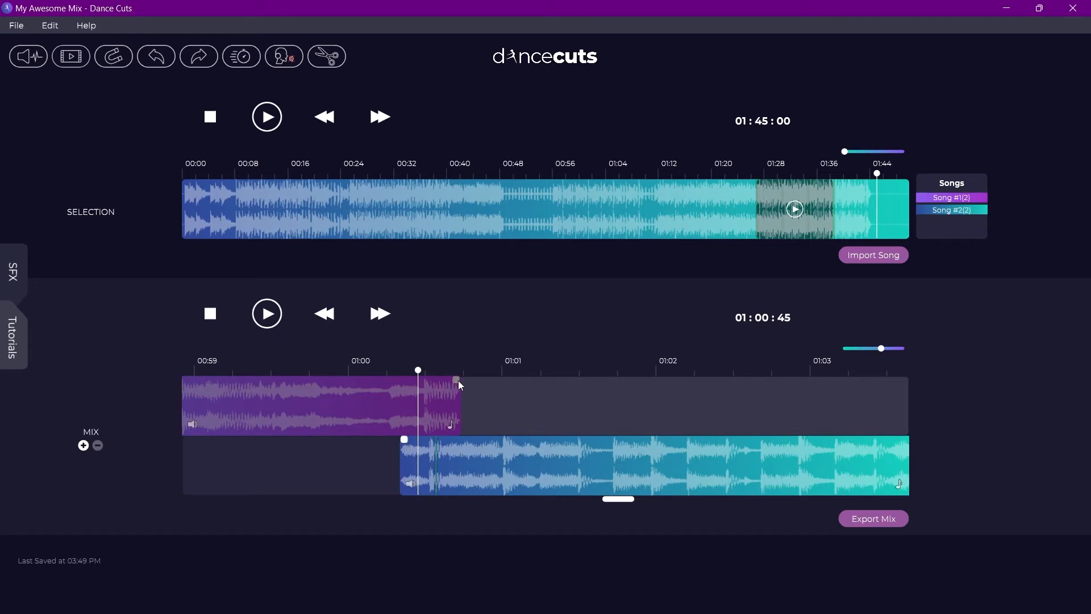
left_click_drag(457, 380, 430, 384)
left_click_drag(405, 440, 437, 441)
Play the mix from about 00:59:74 to check the faded transition between the two songs.
left_click(329, 360)
left_click_drag(881, 349, 847, 348)
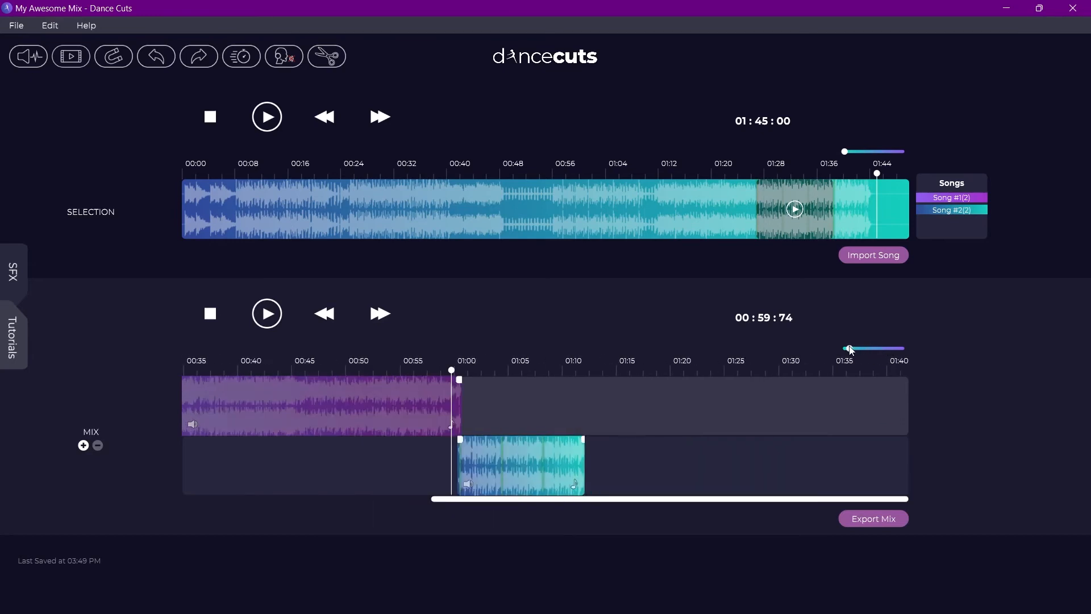
key("space")
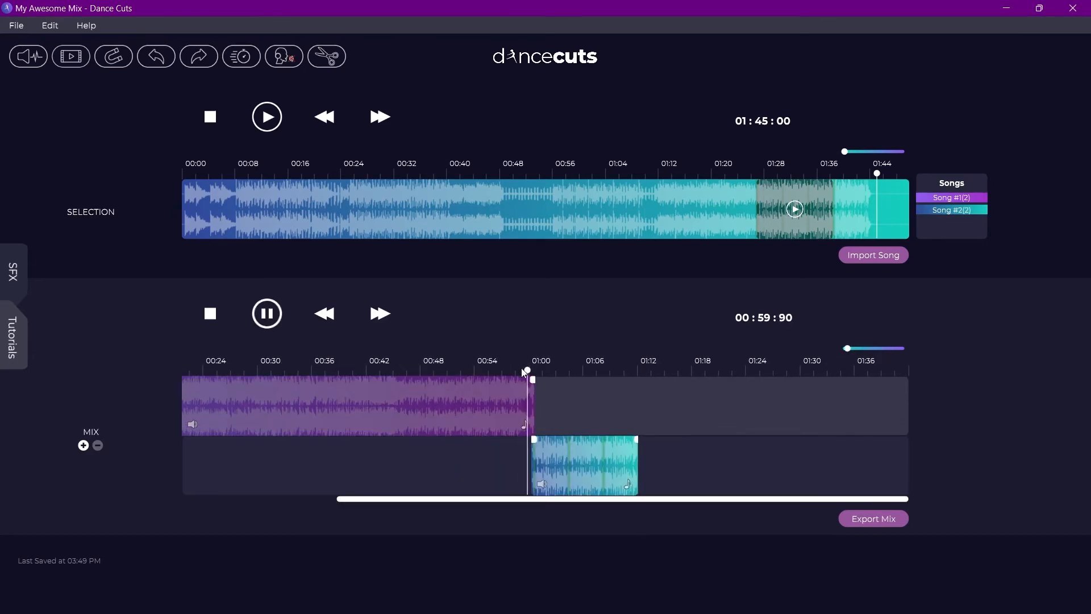
key("space")
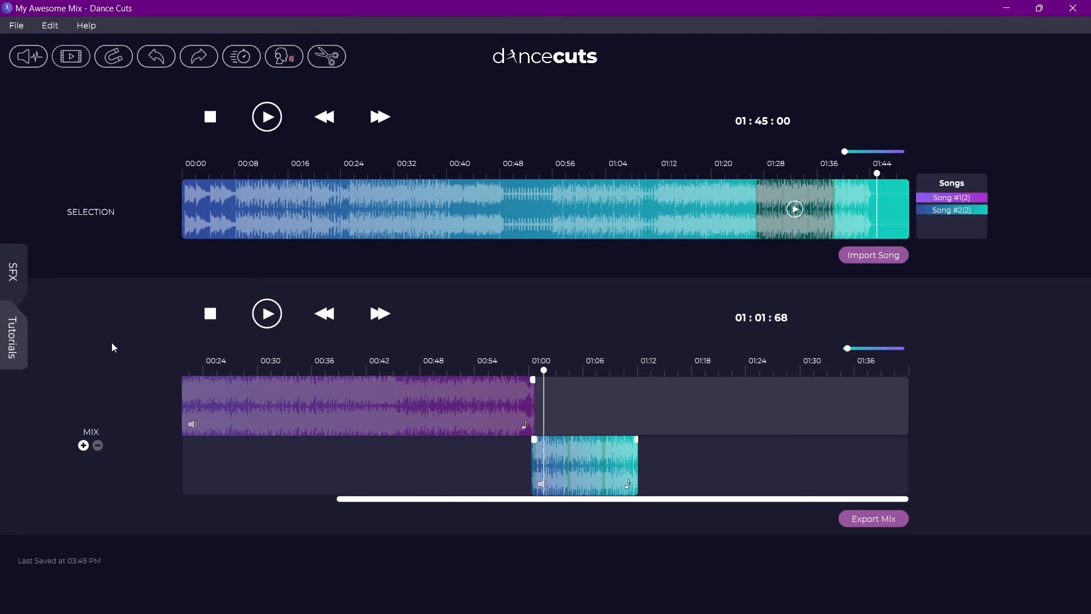
Preview sounds in the Booms sound effects and place Boom-01 on the first mix track at about 01:05.
left_click(14, 285)
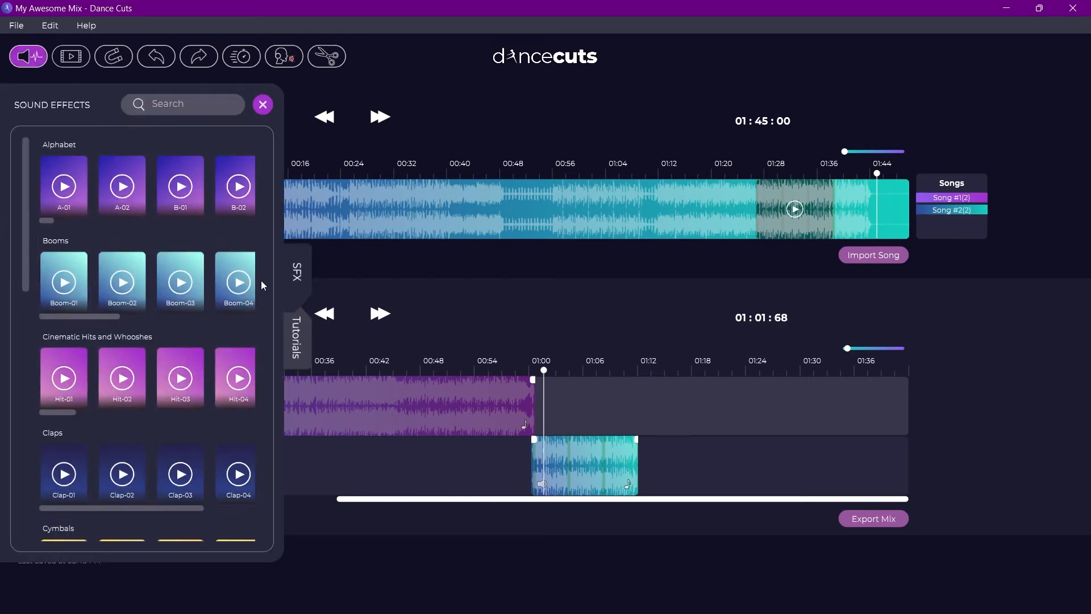
left_click(64, 285)
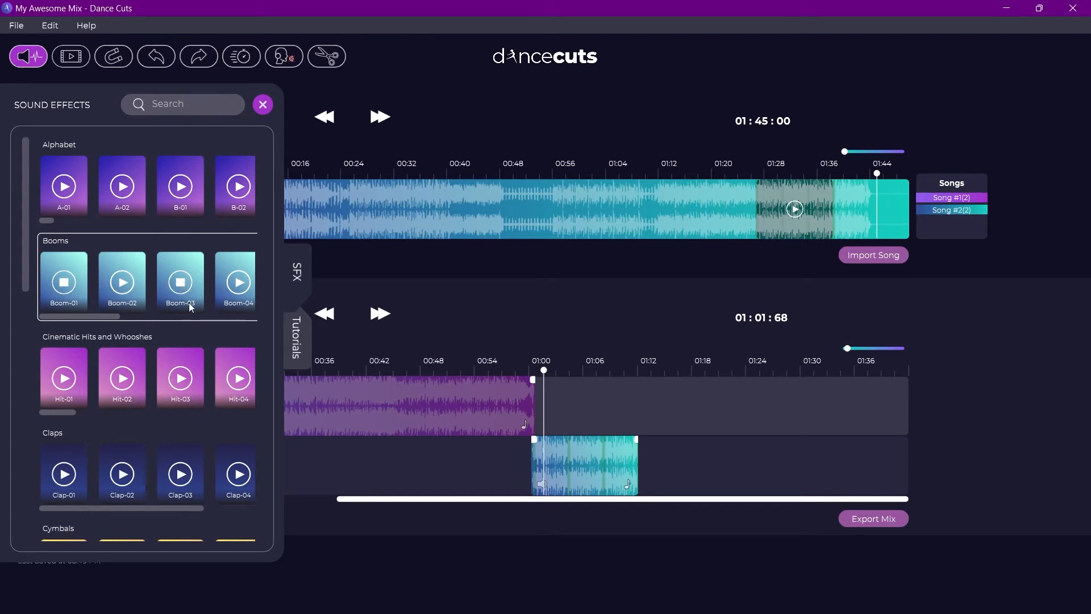
left_click_drag(80, 302, 601, 420)
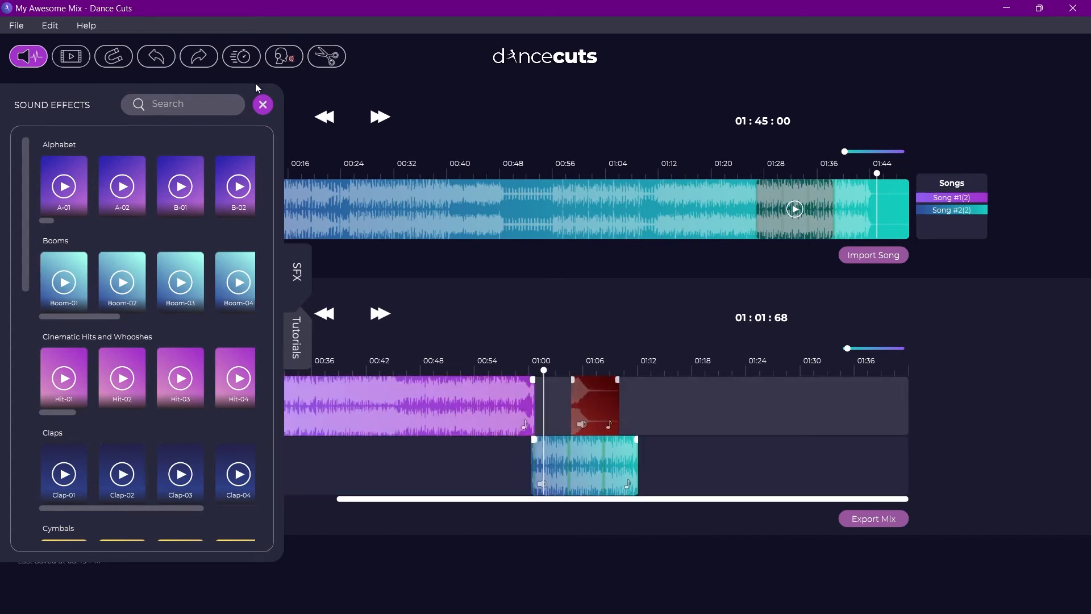
left_click(262, 105)
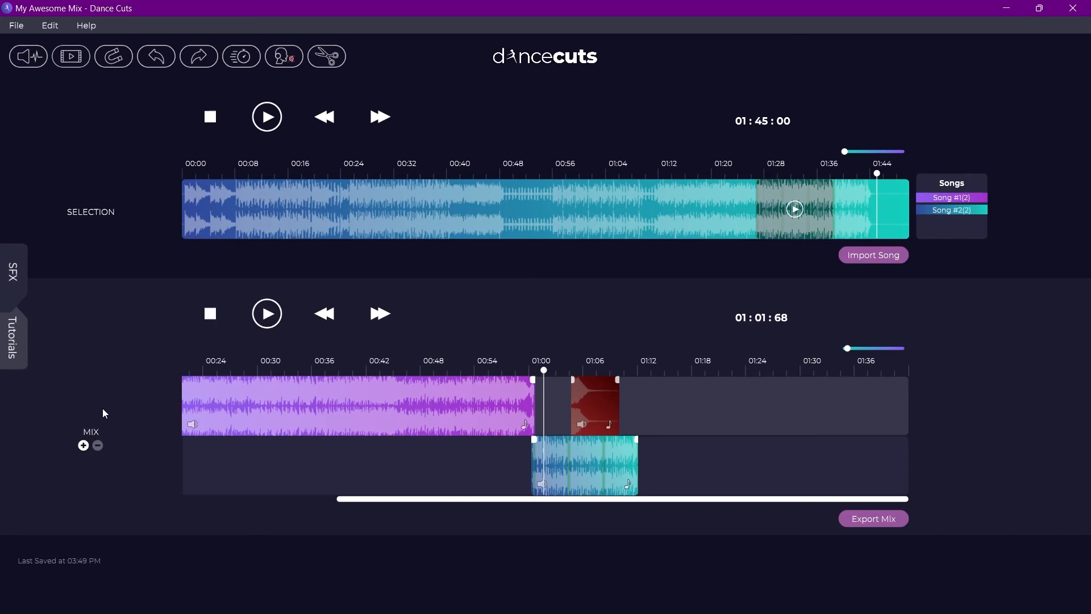
Set the mix to three tracks and move the Boom-01 clip to the third track at the start of the Song #2 clip.
left_click(84, 446)
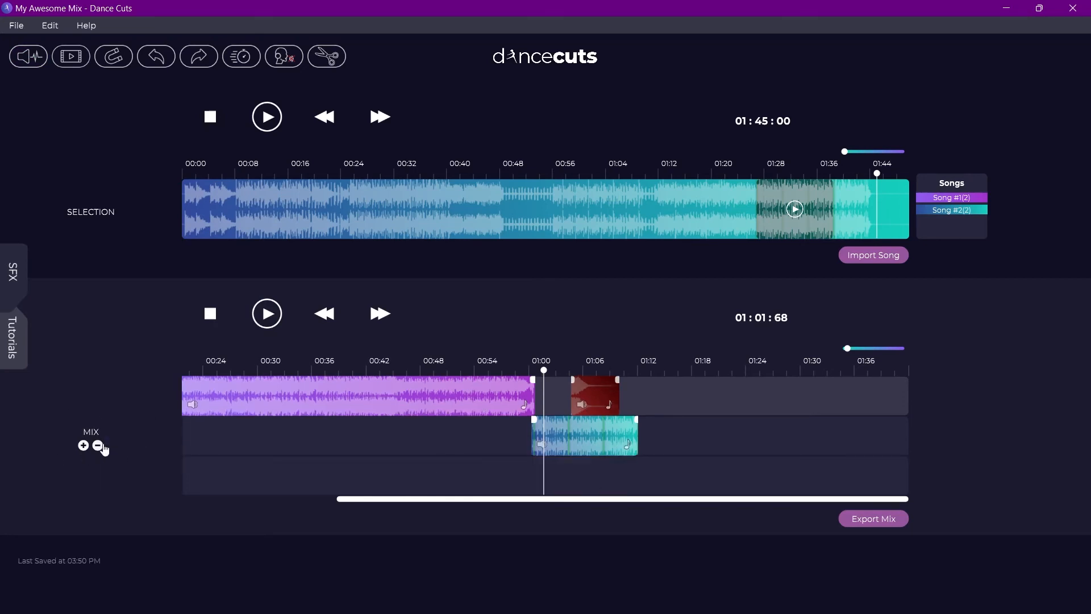
left_click(84, 445)
left_click(84, 445)
left_click(98, 446)
left_click(97, 445)
left_click_drag(583, 391, 553, 476)
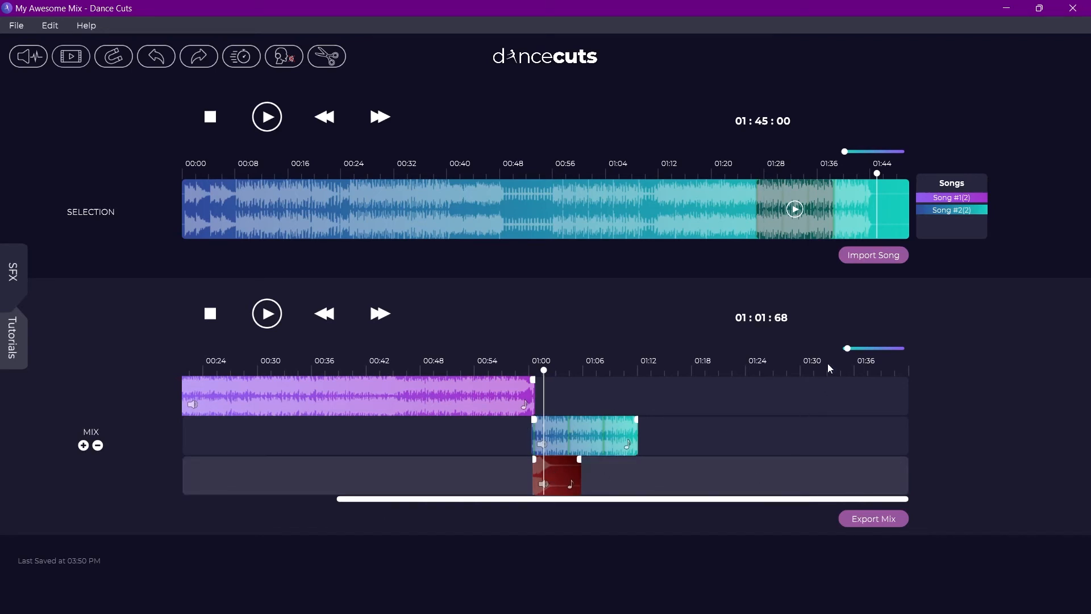
Set the mix playhead to 01:00:46 on Song #1's last beat and shift the Boom-01 and Song #2 clips earlier to align with it.
left_click_drag(855, 349, 879, 358)
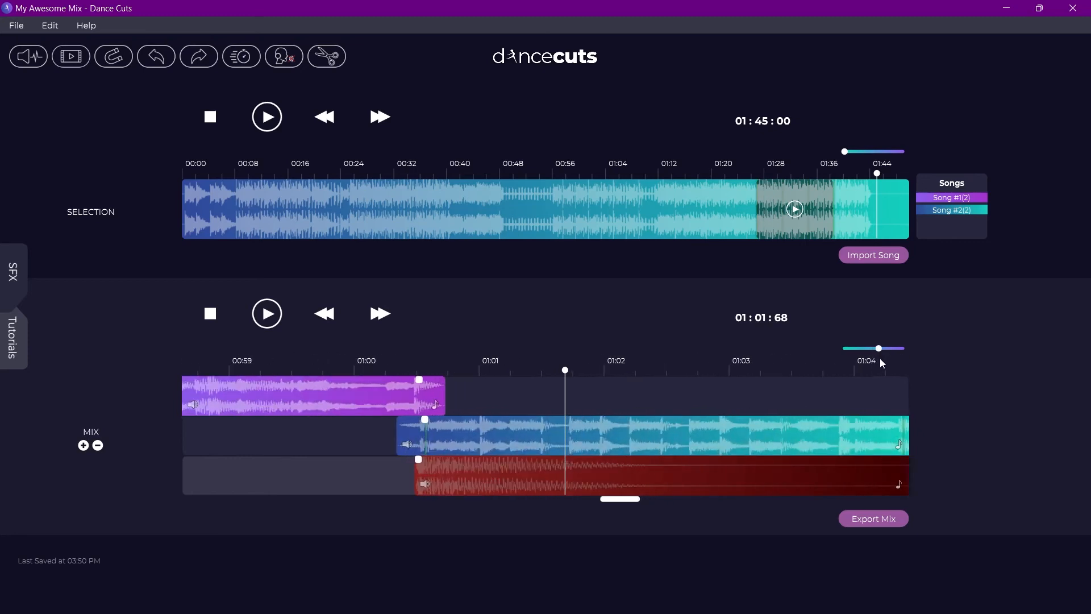
left_click_drag(421, 375, 403, 372)
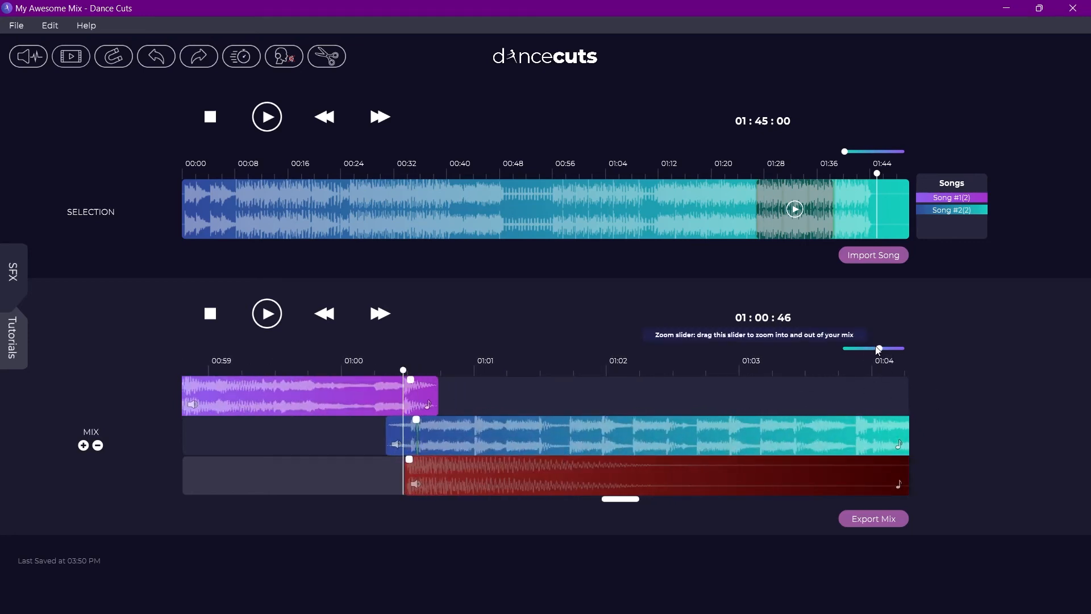
left_click(889, 348)
scroll(876, 346, "up", 3)
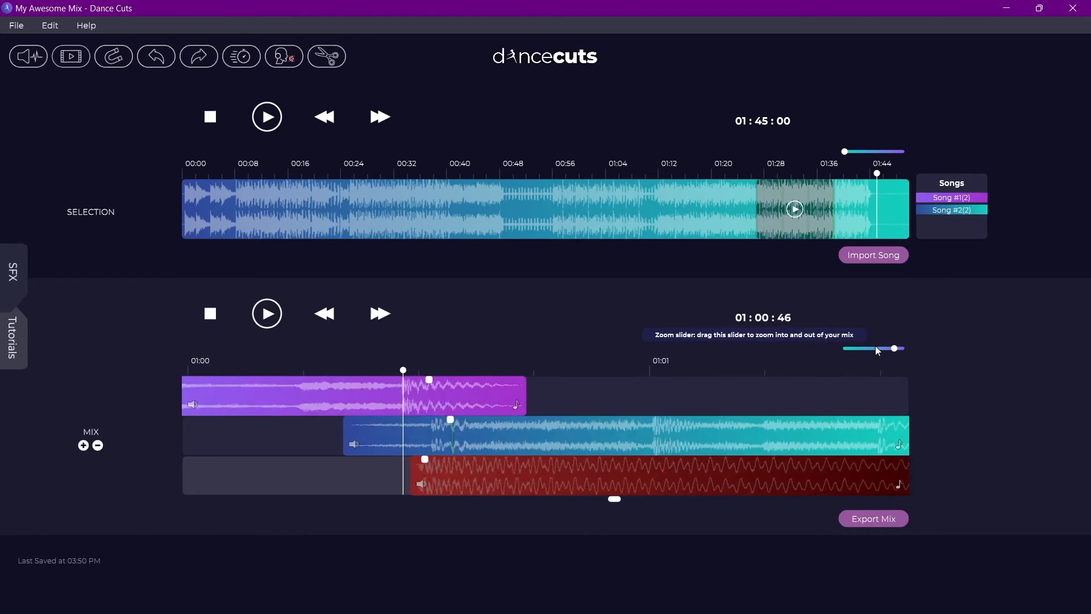
mouse_move(415, 458)
left_mouse_down()
mouse_move(462, 463)
mouse_move(430, 463)
left_mouse_up()
left_click_drag(487, 440, 460, 439)
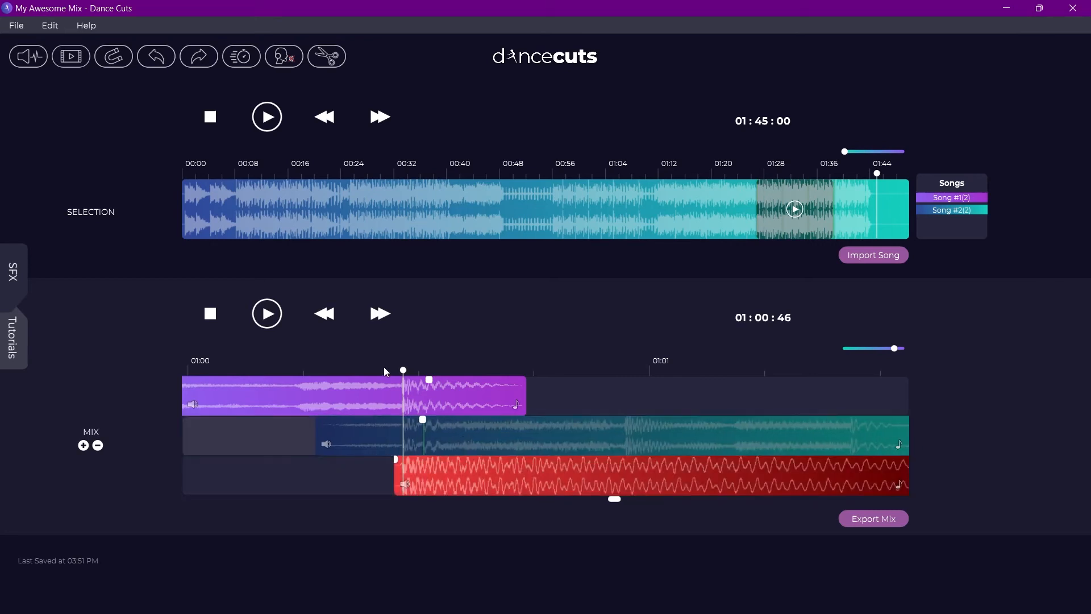
Play the mix from 00:58:89 to hear the Boom-01 effect at the transition between the two songs.
left_click_drag(890, 352, 858, 352)
left_click(368, 370)
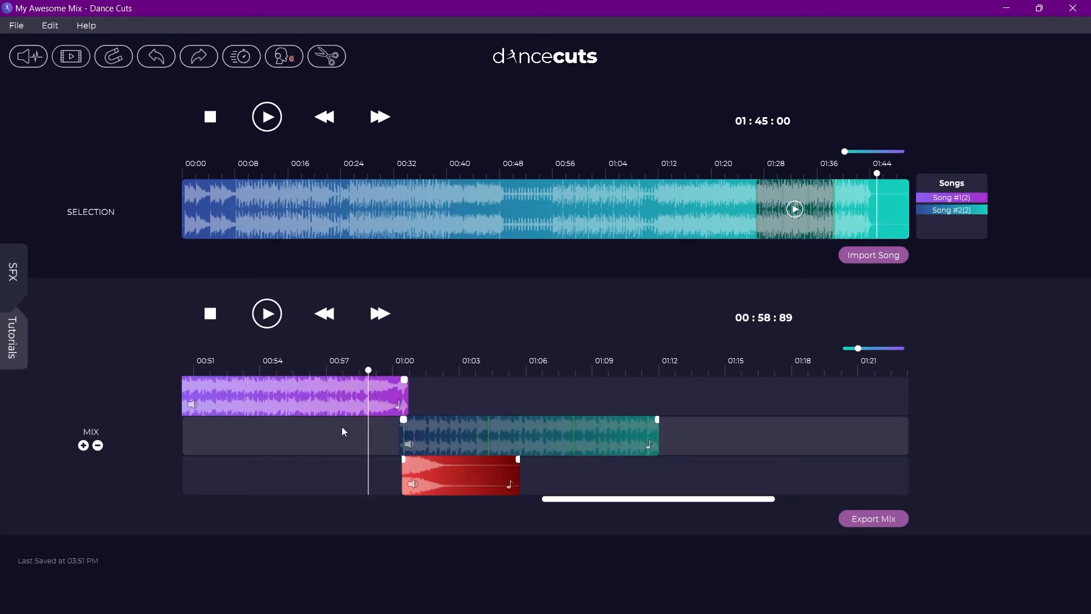
key("space")
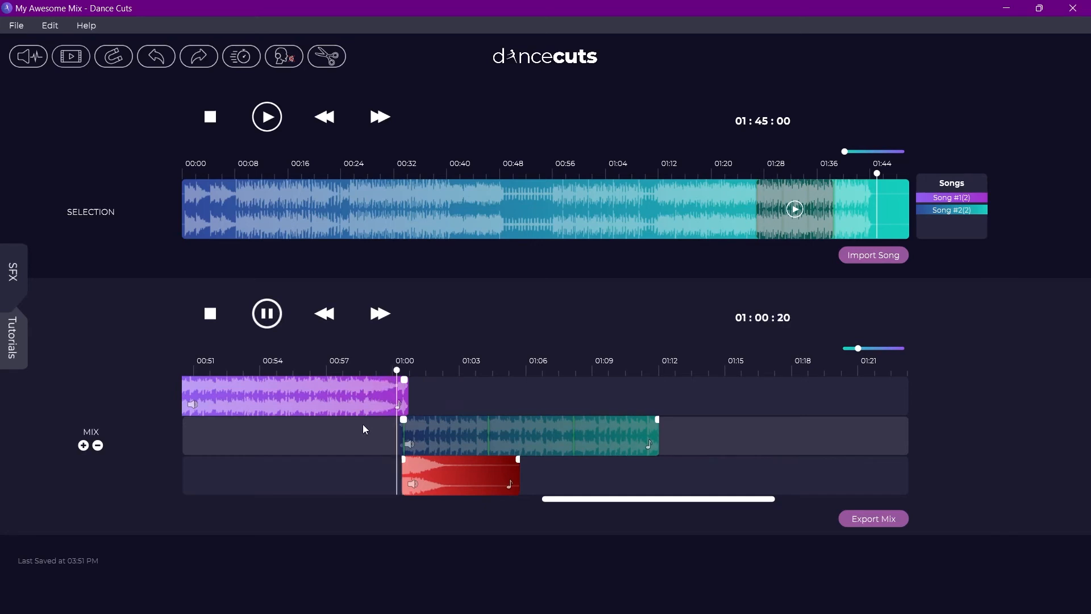
key("space")
Try the Boom-01 clip's volume control and play the transition from 00:58:50.
left_click_drag(861, 348, 864, 349)
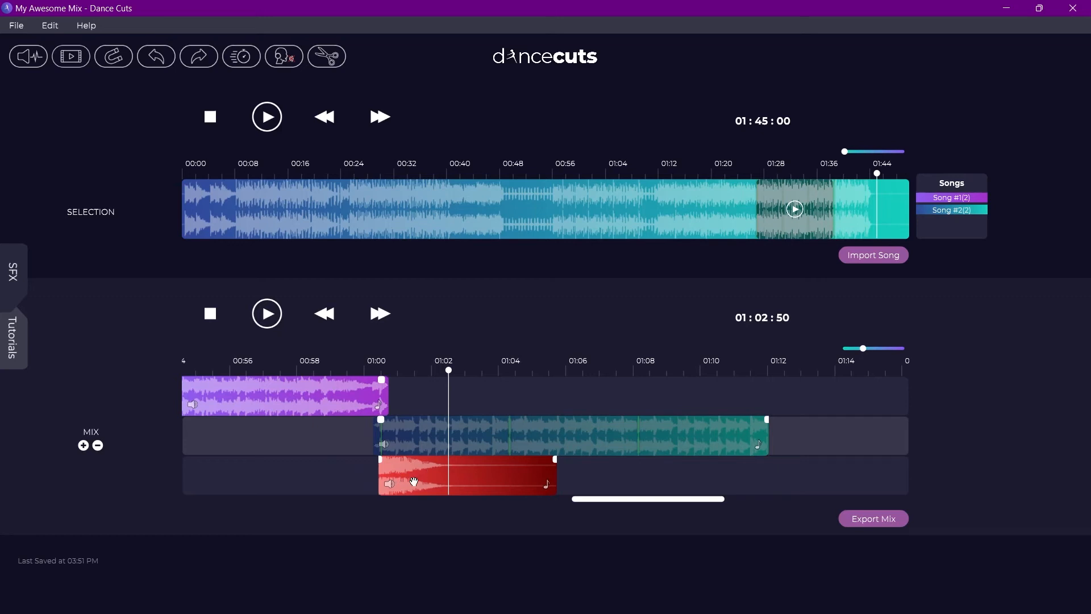
mouse_move(391, 487)
scroll(387, 483, "down", 1)
left_click(314, 371)
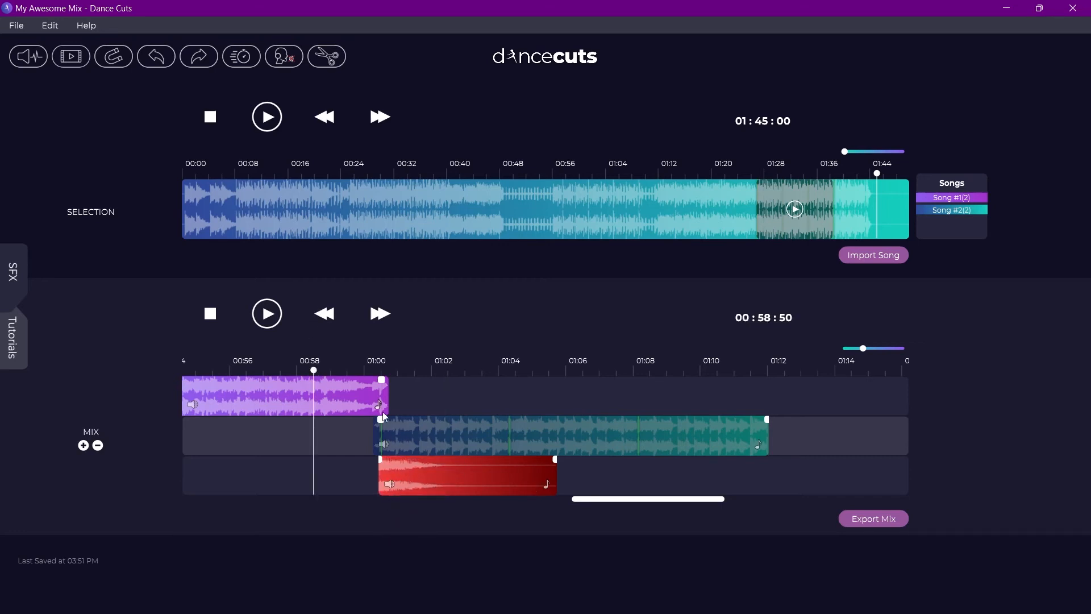
key("space")
mouse_move(388, 444)
key("space")
Try adjusting the Song #1 clip's pitch in the mix and play it from about 00:51.
left_click_drag(863, 348, 848, 348)
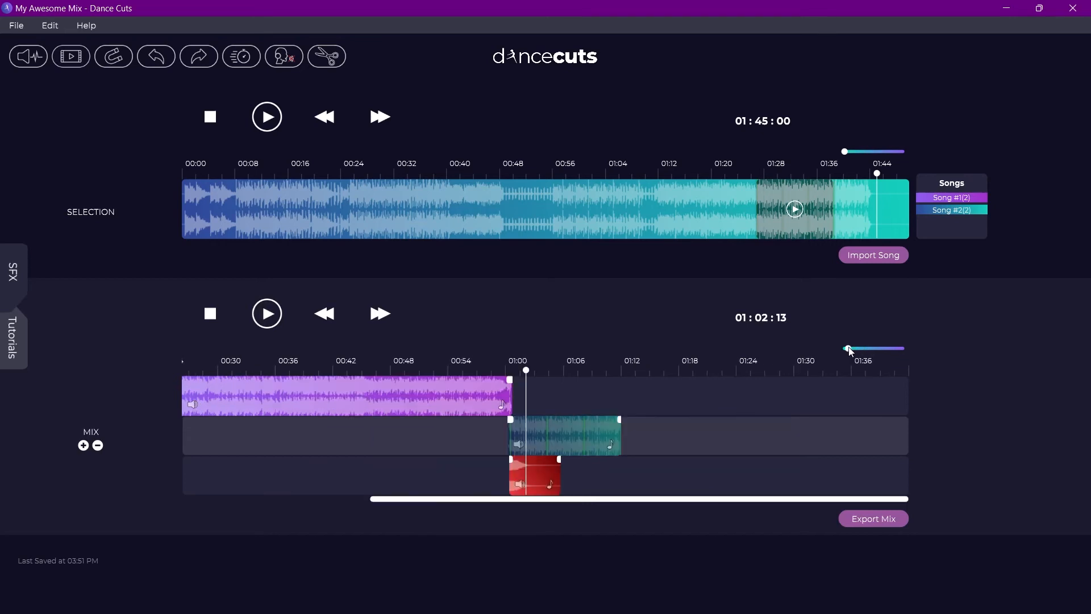
left_click(476, 369)
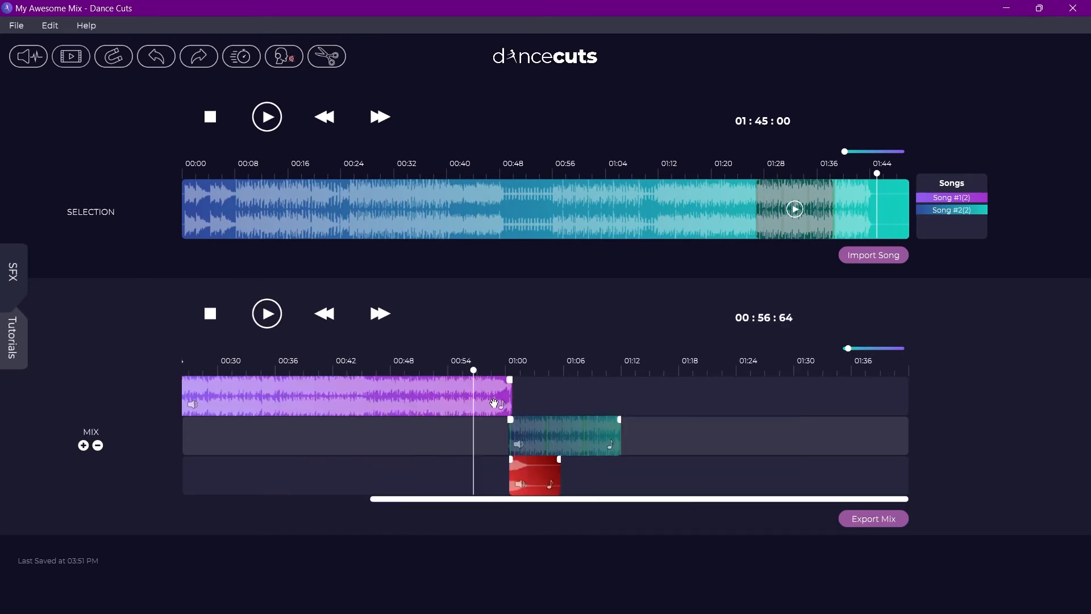
mouse_move(508, 413)
mouse_move(504, 391)
left_mouse_down()
mouse_move(505, 379)
mouse_move(496, 437)
mouse_move(498, 409)
left_mouse_up()
left_click(420, 370)
key("space")
mouse_move(504, 404)
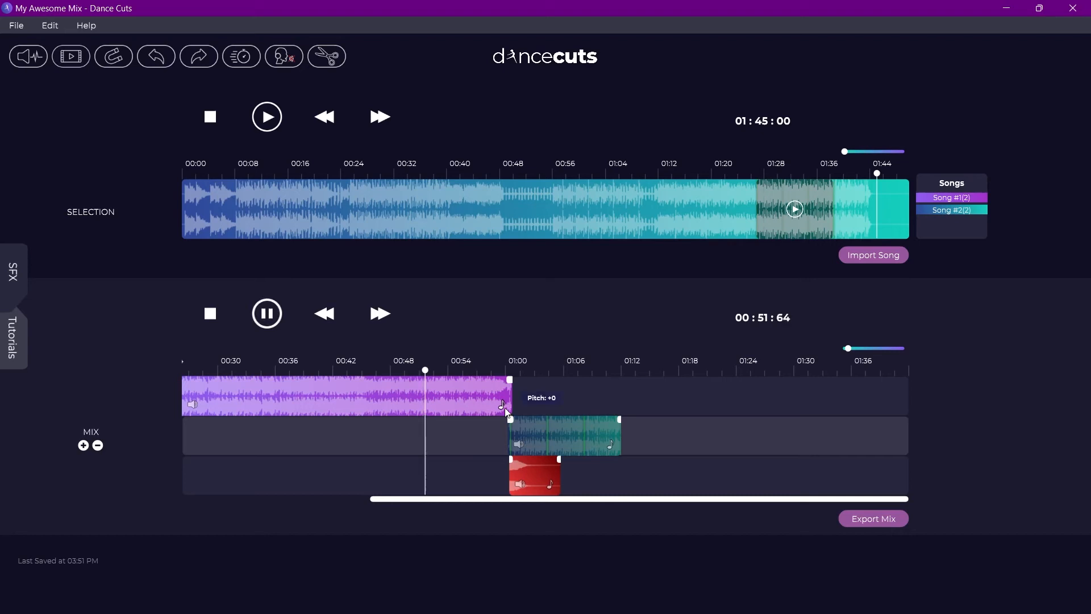
Raise the Song #1 clip's pitch and play the mix from about 00:52 to hear the change.
left_click_drag(503, 404, 503, 387)
left_click(427, 369)
key("space")
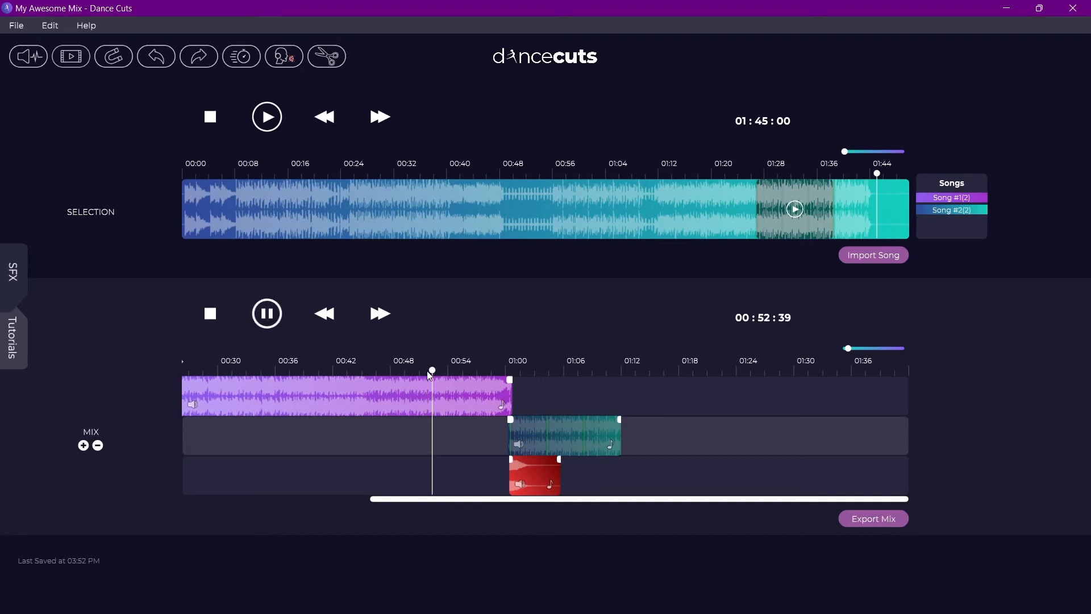
key("space")
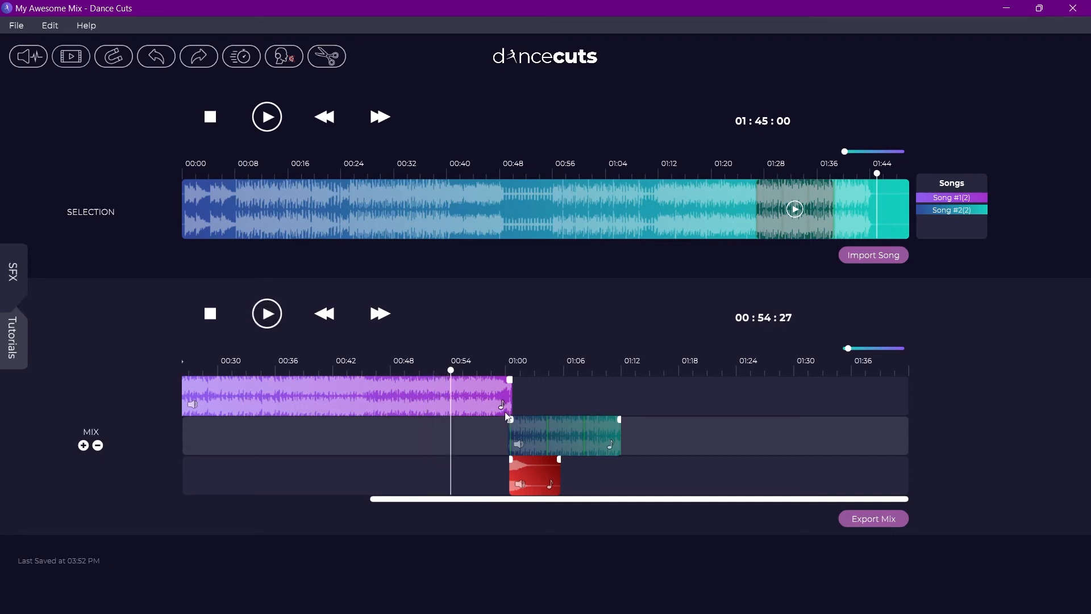
mouse_move(503, 405)
Fade out the Song #2 clip in the mix from about 01:06 to its end.
left_click_drag(739, 398, 722, 397)
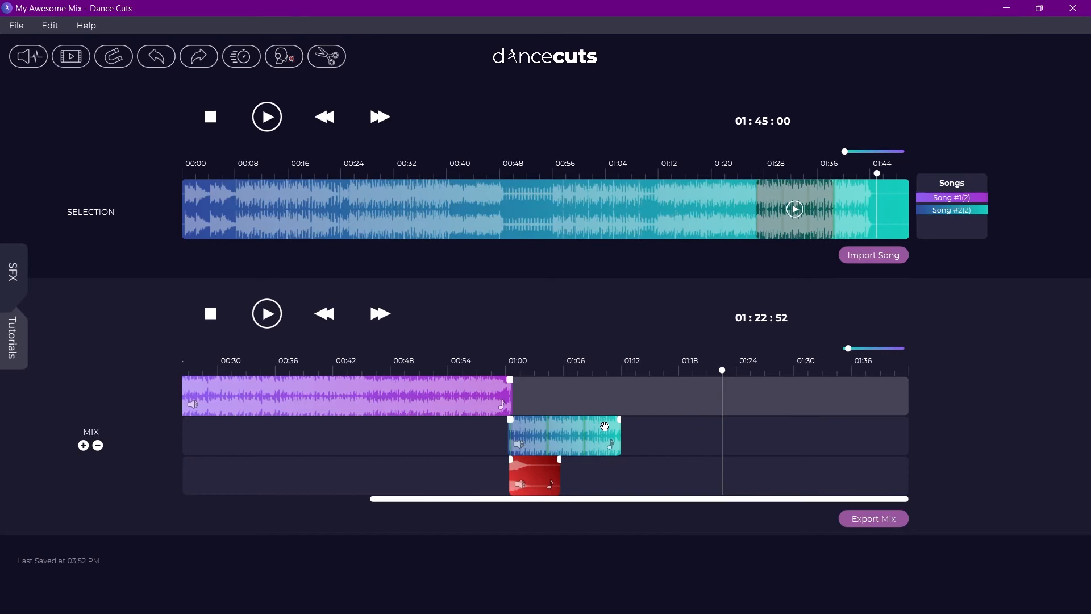
mouse_move(620, 438)
left_mouse_down()
mouse_move(792, 438)
mouse_move(614, 447)
mouse_move(627, 447)
mouse_move(620, 440)
left_mouse_up()
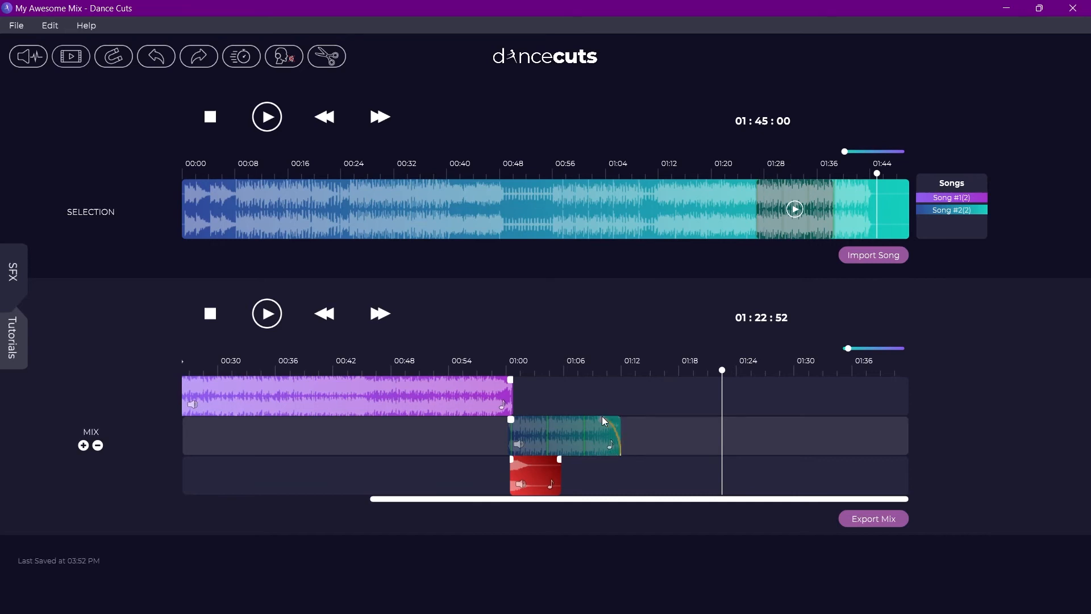
left_click_drag(602, 420, 562, 419)
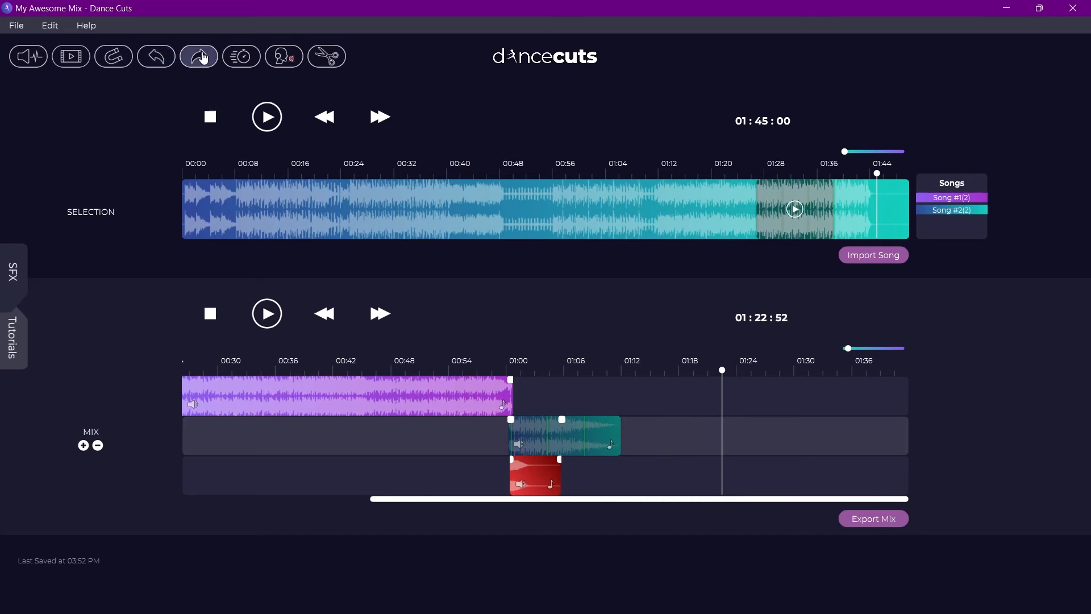
Open the tempo settings for the Song #2 clip on the second mix track.
left_click(245, 58)
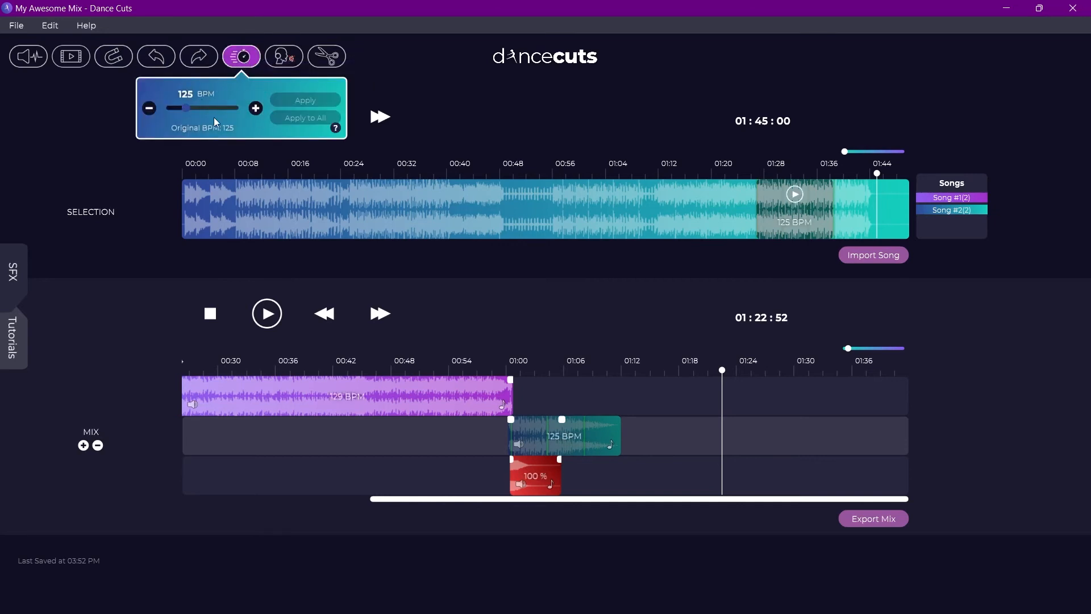
left_click(668, 395)
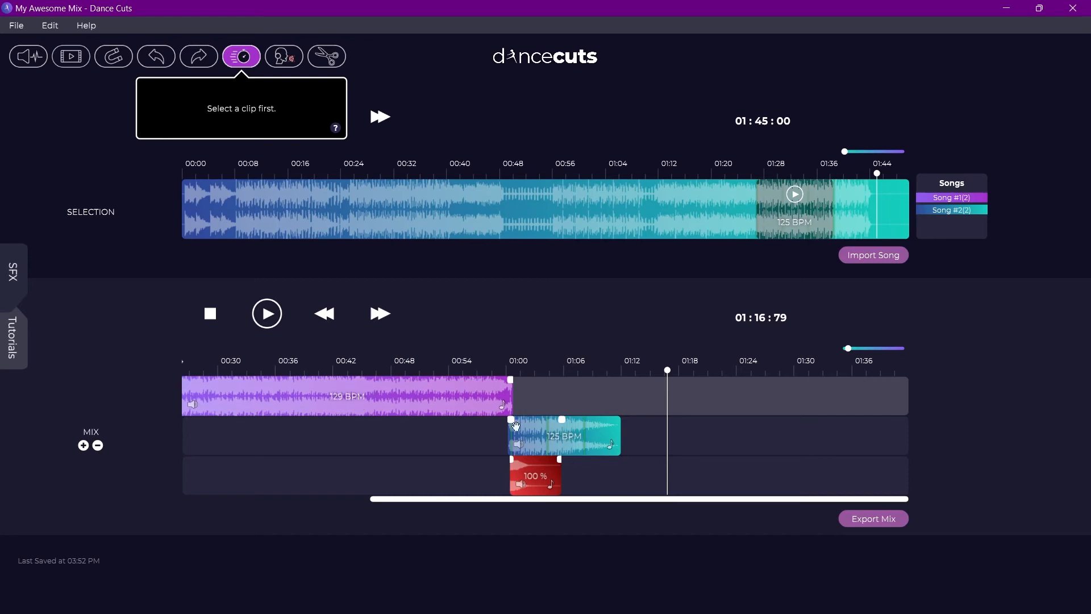
left_click(578, 446)
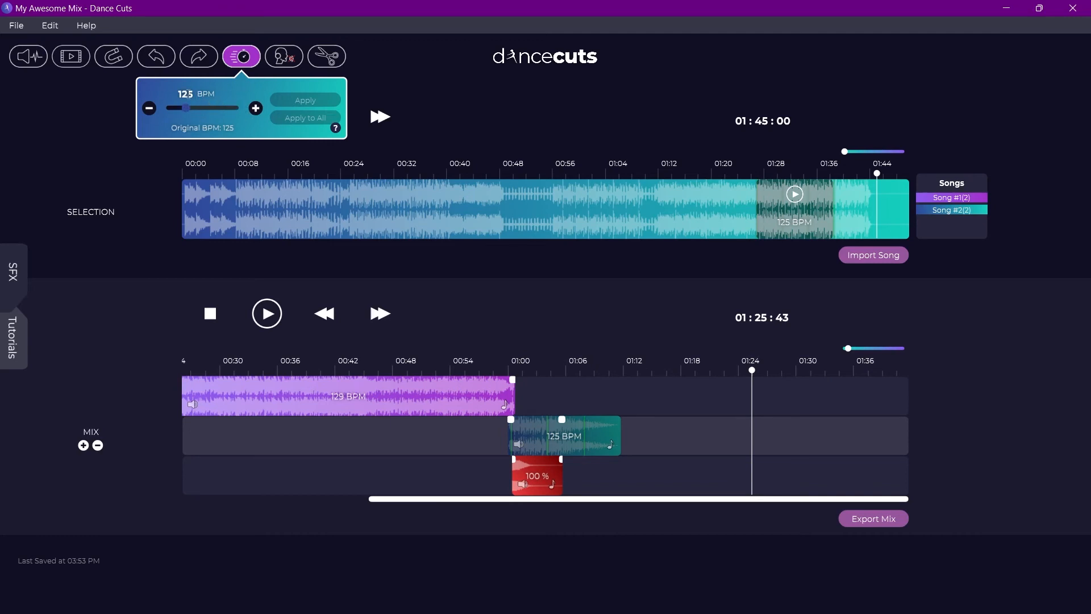
Try different tempo values for the Song #2 clip, including 129 and 114 BPM, without applying them.
left_click(190, 92)
key("BackSpace")
key("BackSpace")
key("BackSpace")
type("129")
left_click(240, 85)
left_click(149, 108)
left_click(149, 108)
left_click(149, 108)
left_click(149, 108)
left_click(255, 108)
left_click(255, 108)
left_click(255, 108)
left_click(256, 109)
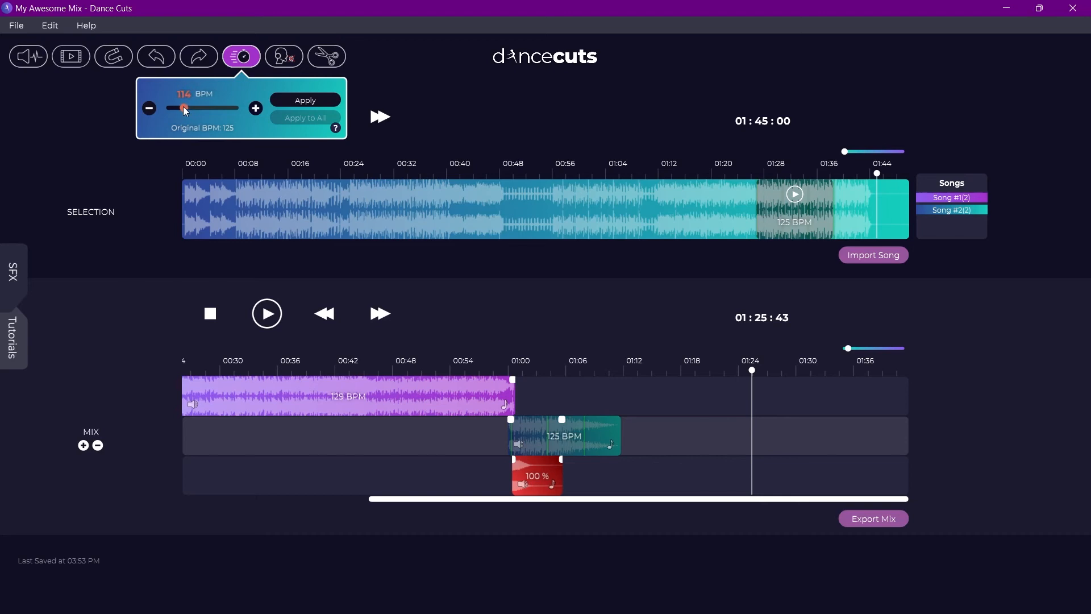
left_click(151, 110)
left_click(151, 112)
left_click(151, 111)
left_click(151, 112)
Move the selection in the source song to about 00:40 and apply a tempo of 129 BPM to the mix's Song #2 clip.
left_click_drag(781, 221, 478, 220)
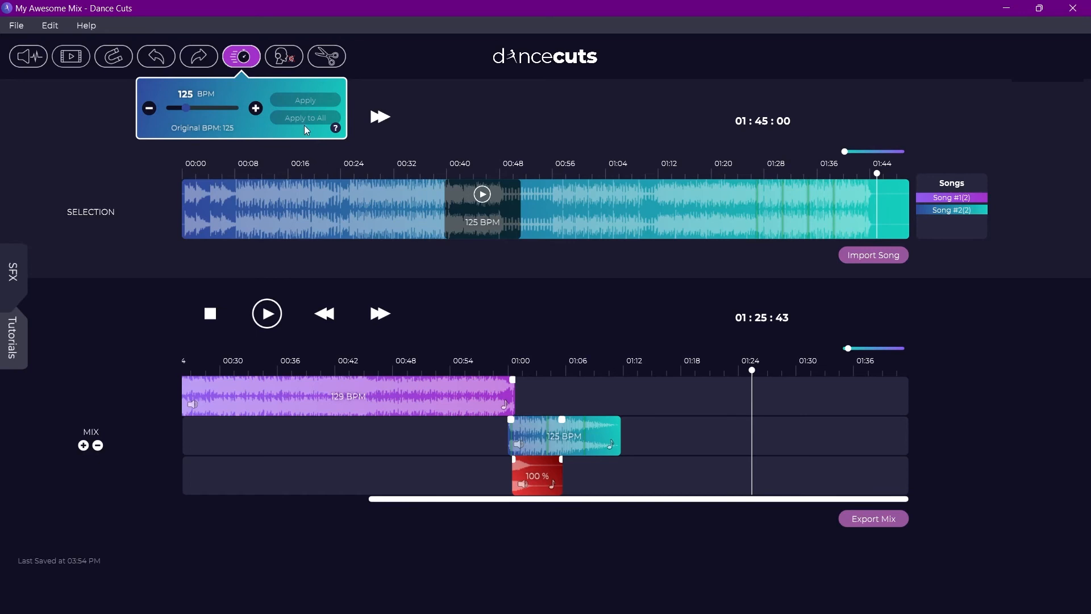
left_click(556, 445)
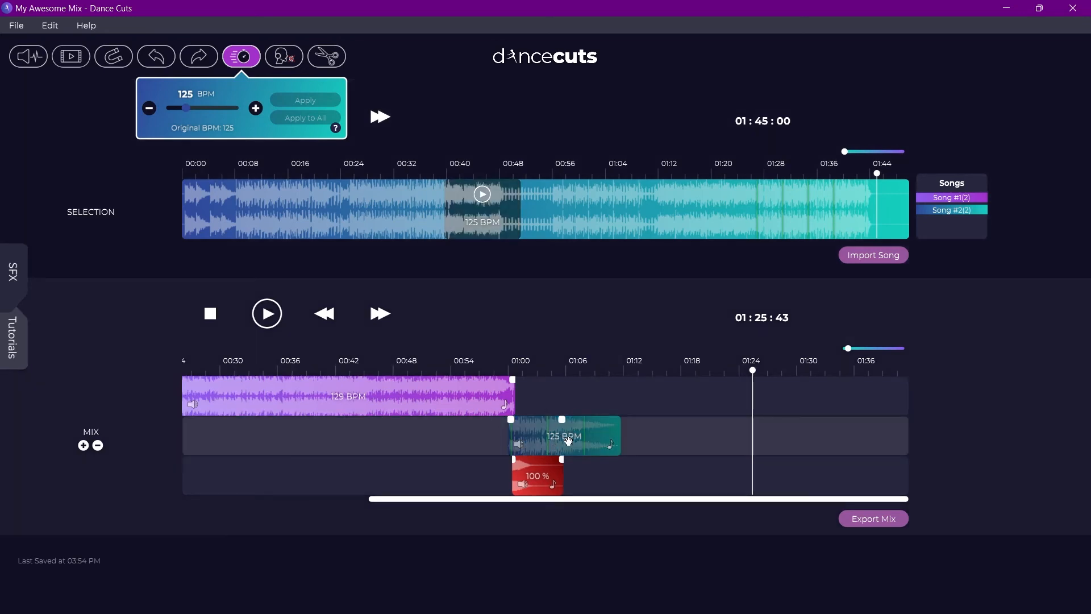
left_click(256, 109)
left_click(256, 109)
left_click(257, 109)
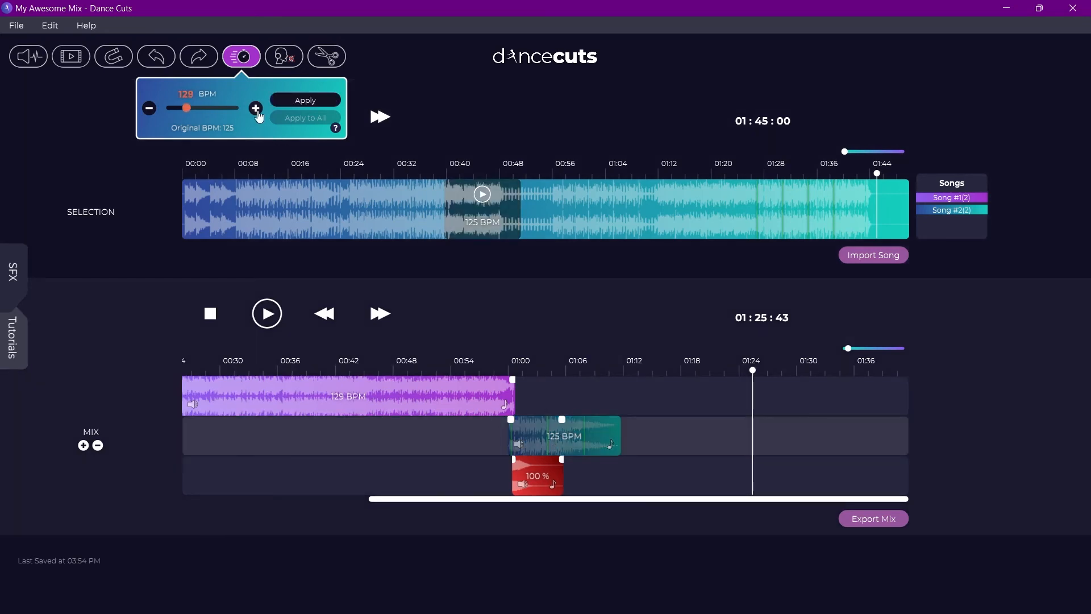
left_click(301, 102)
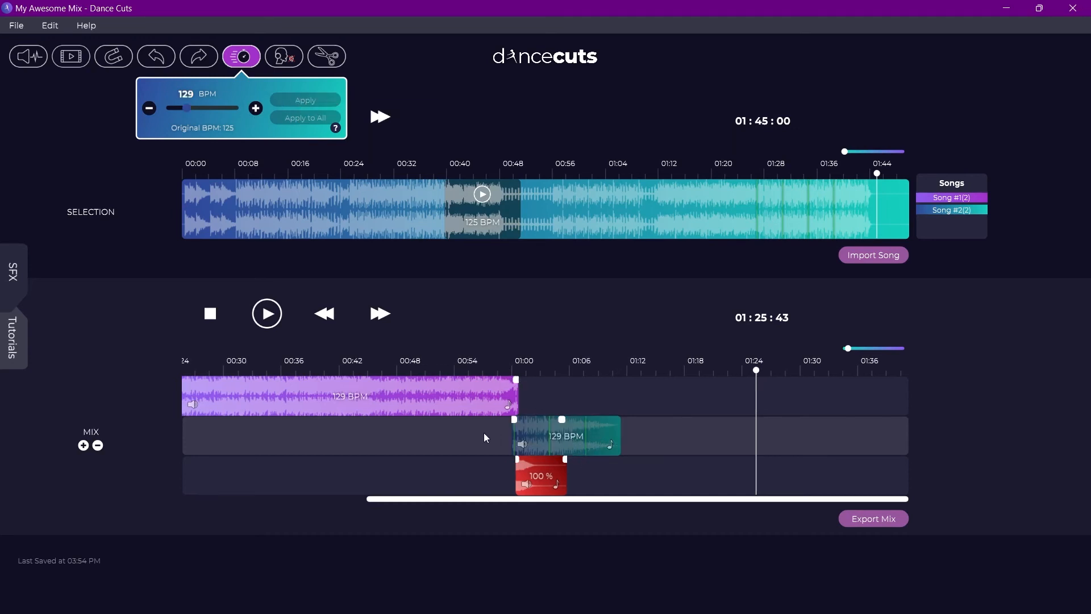
left_click(244, 60)
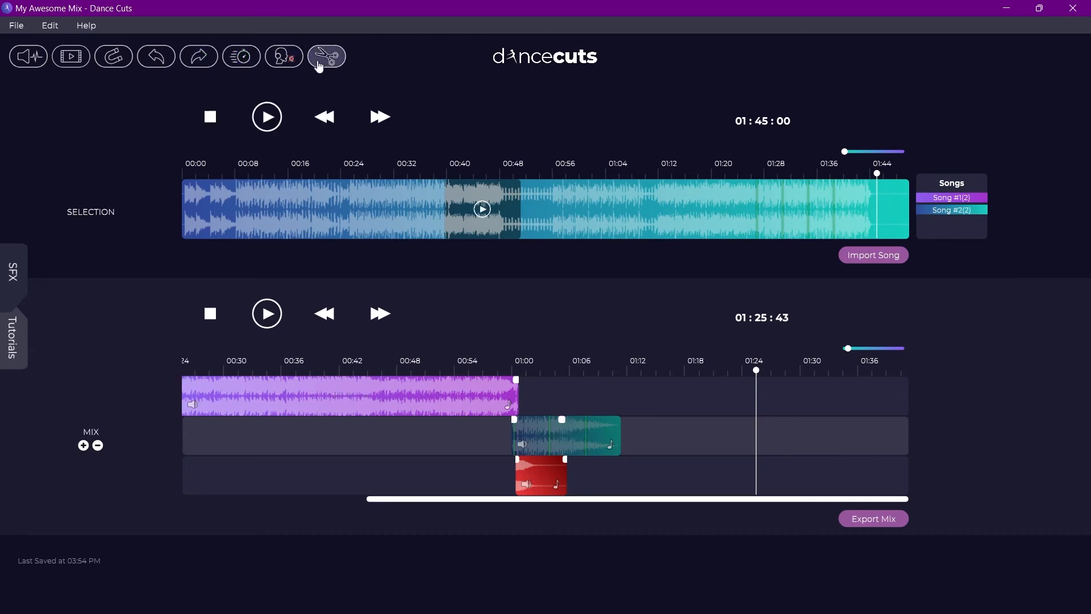
Remove the vocals from the Song #1 clip in the mix and play it from 00:41:22.
left_click(288, 63)
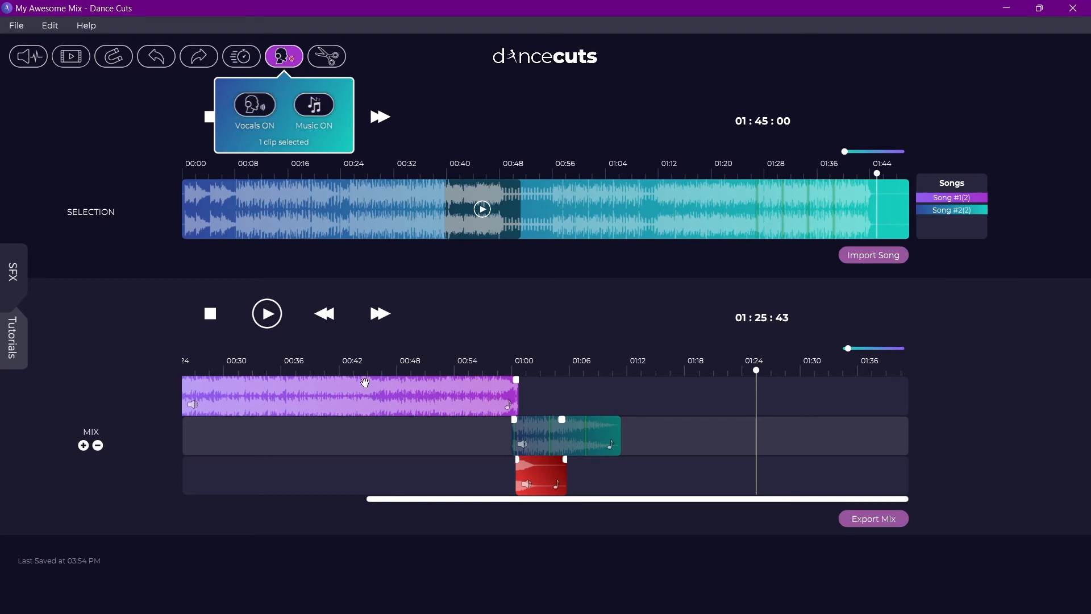
left_click(331, 371)
left_click(351, 400)
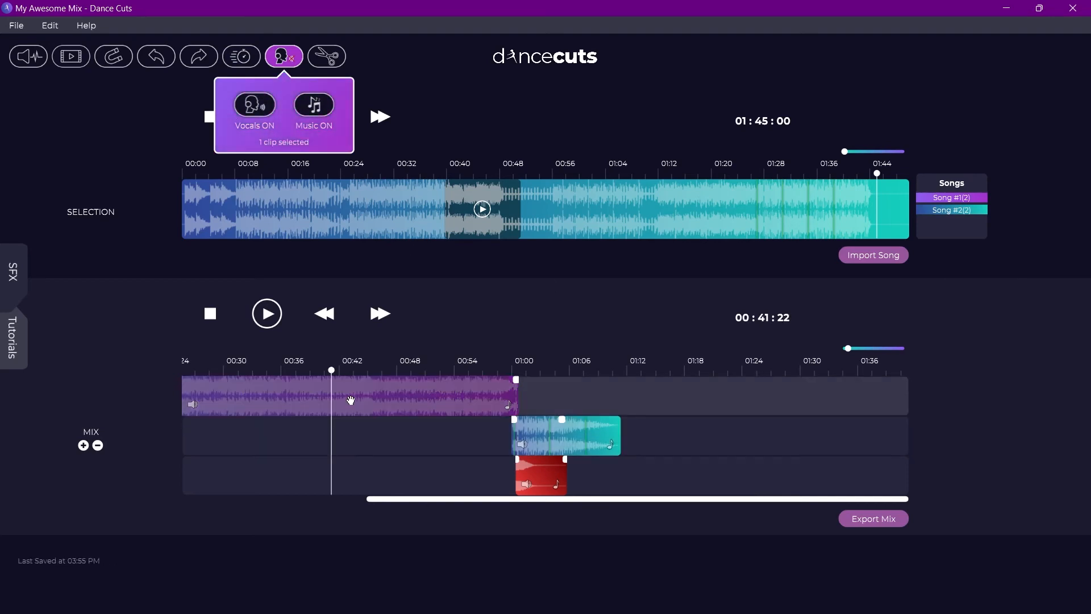
left_click(255, 114)
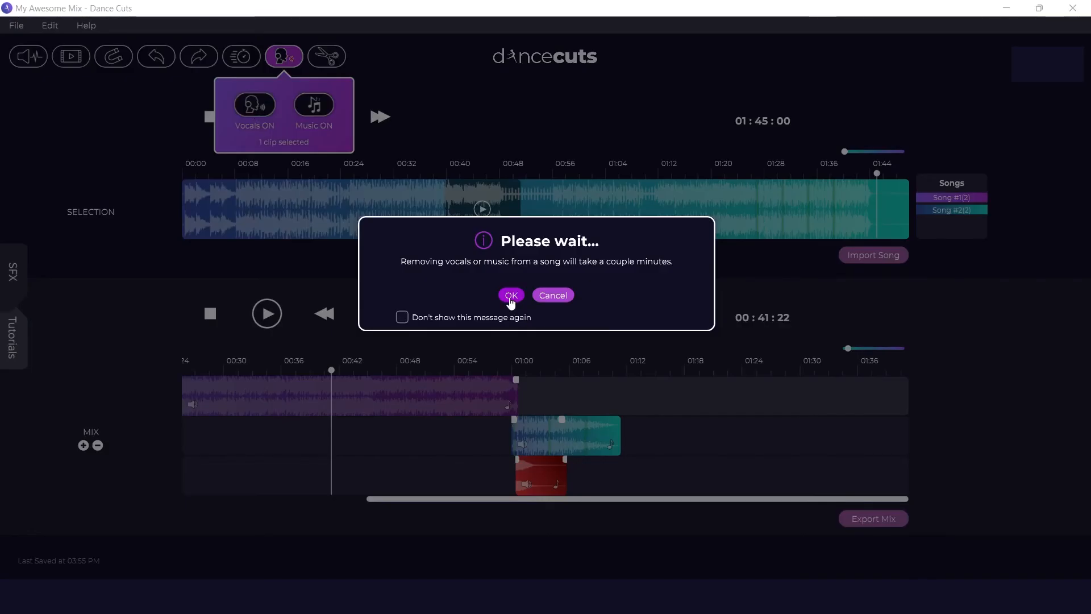
left_click(509, 296)
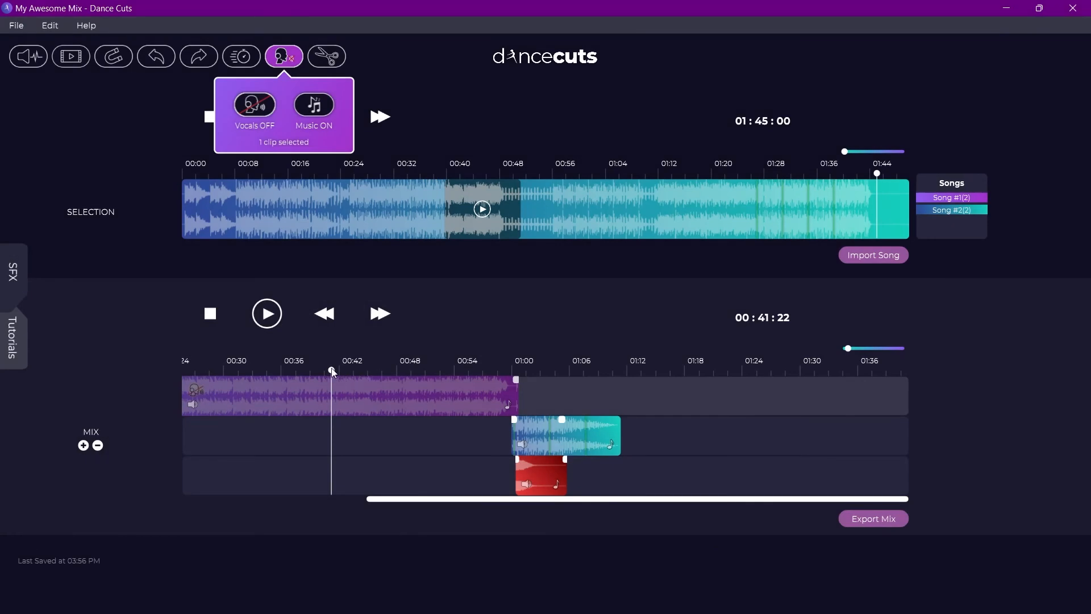
key("space")
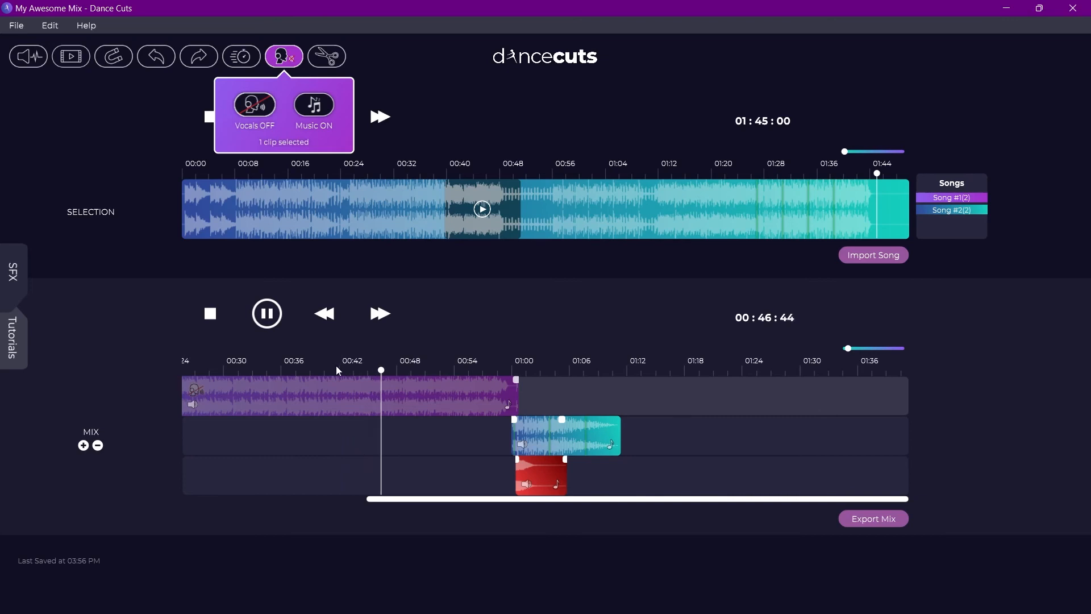
key("space")
Play the Song #1 clip from 00:41:36 with its vocals restored, and switch the vocals off again during playback.
left_click(332, 368)
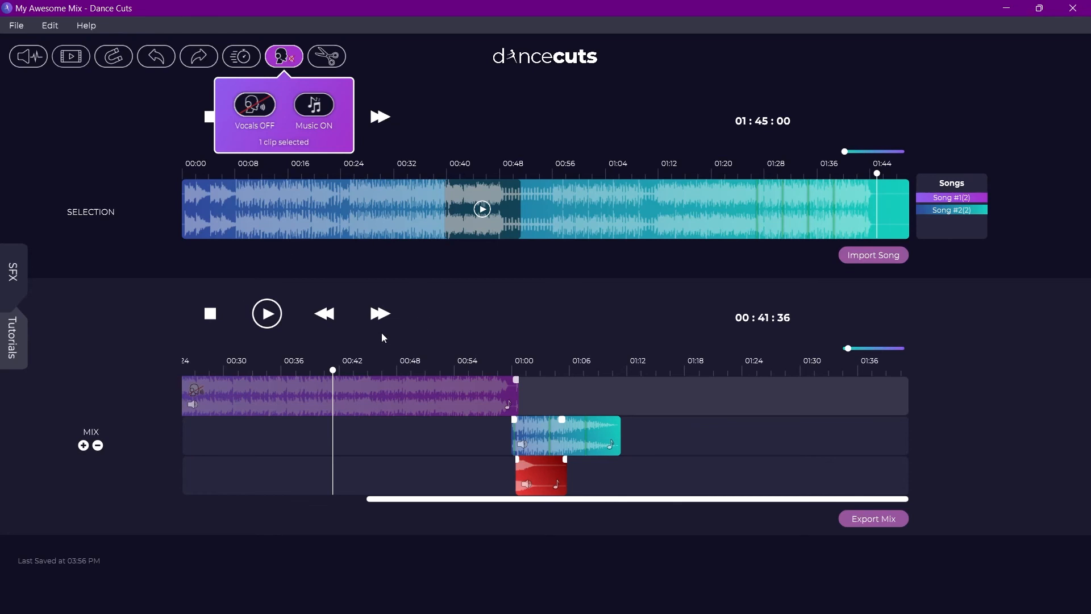
left_click(254, 105)
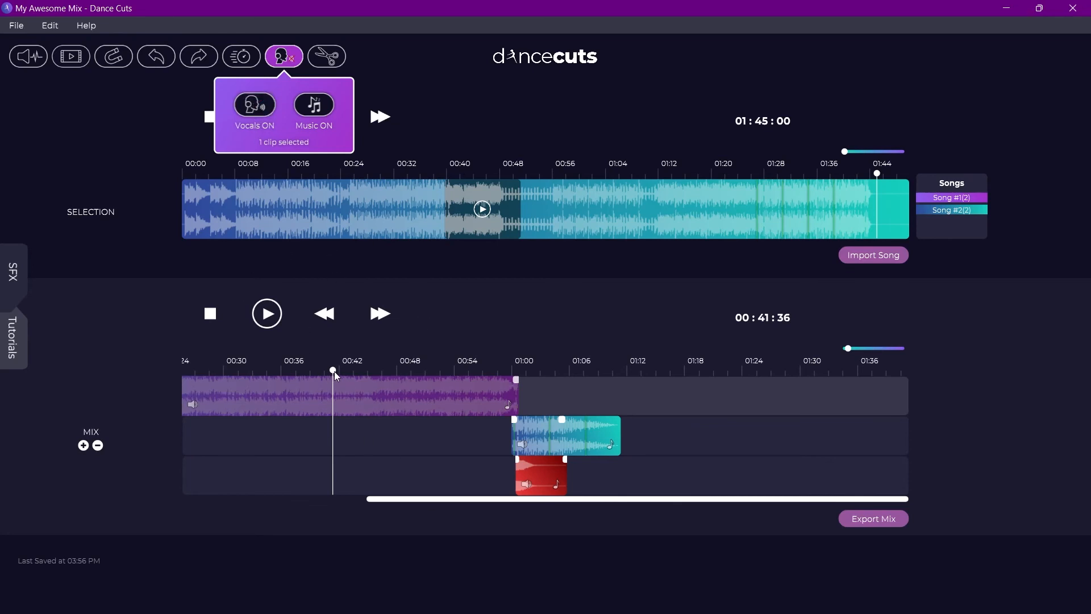
key("space")
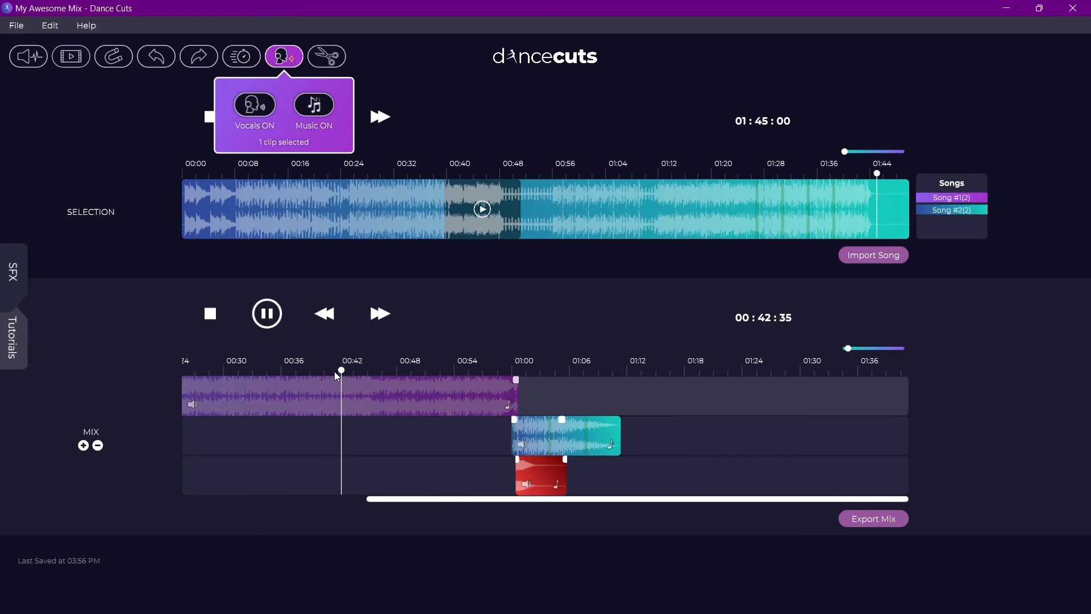
left_click(263, 106)
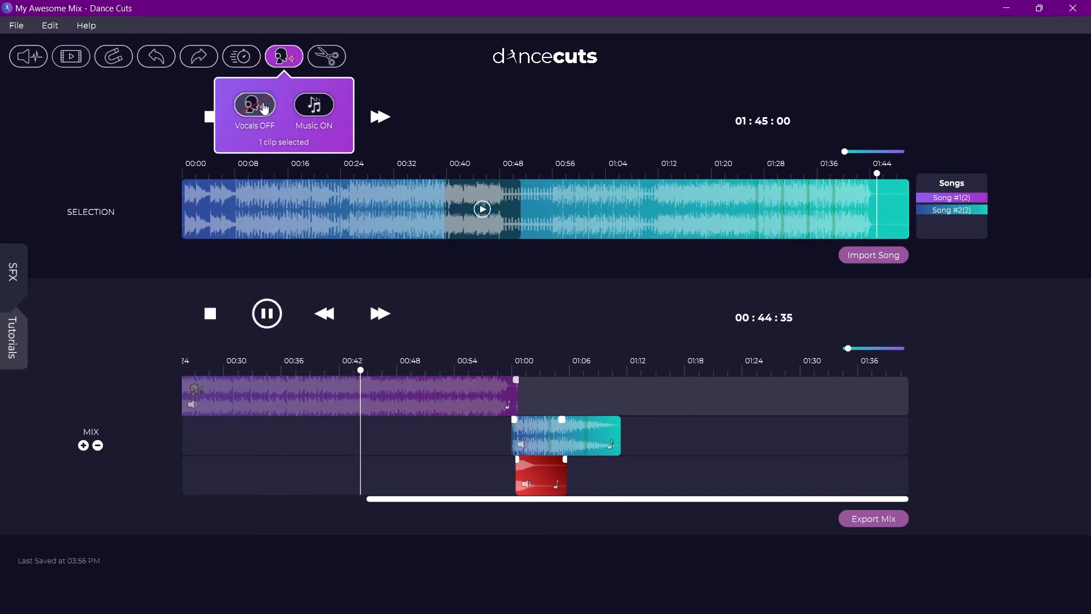
key("space")
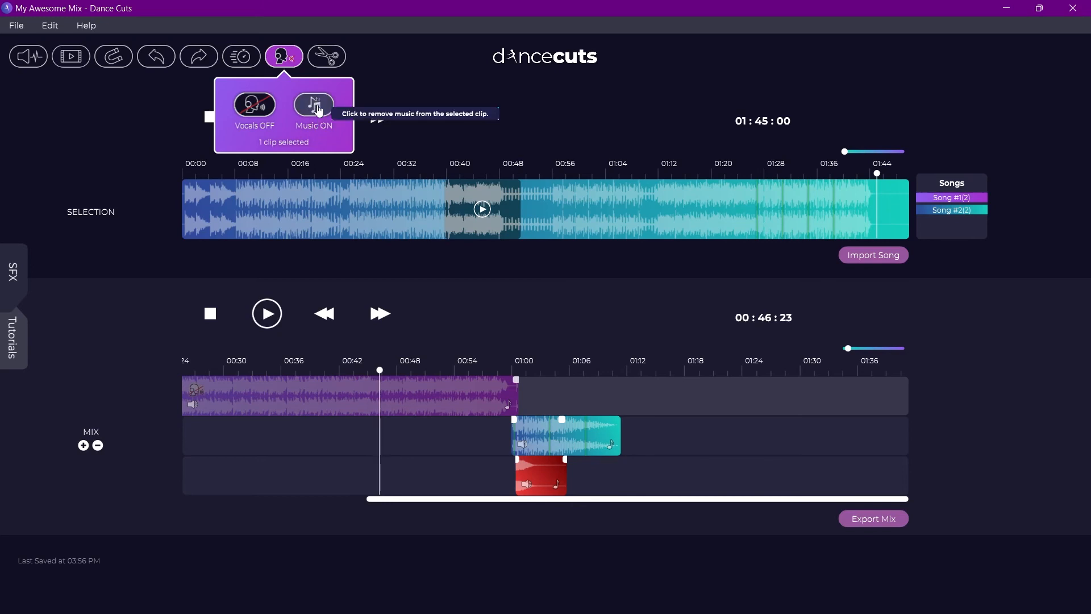
Play the Song #1 clip from about 00:39 with its music removed, and turn the music back on.
left_click(318, 108)
left_click(309, 370)
key("space")
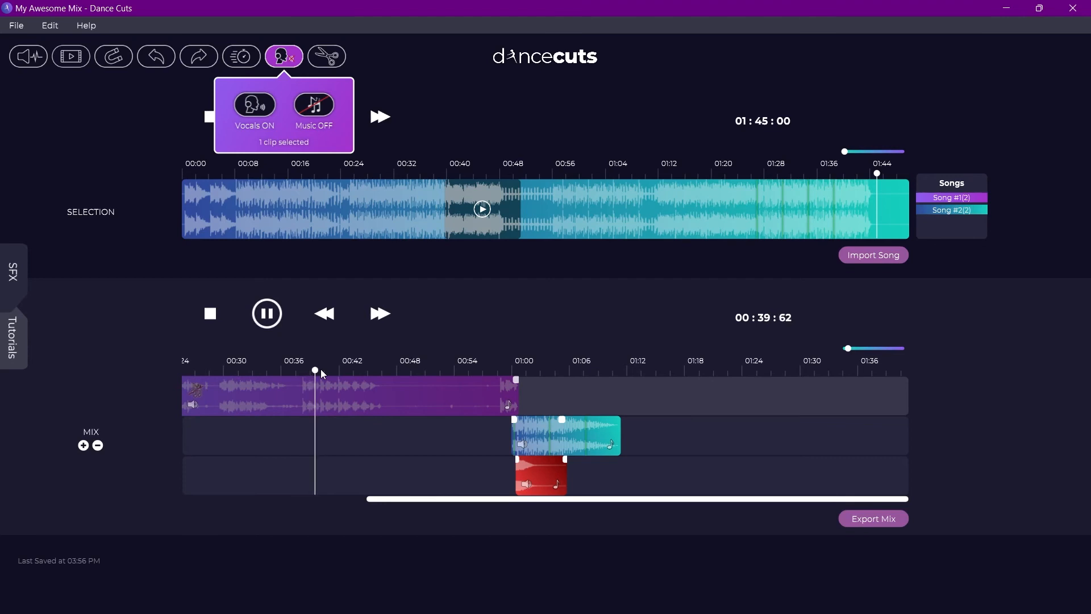
key("space")
left_click(316, 107)
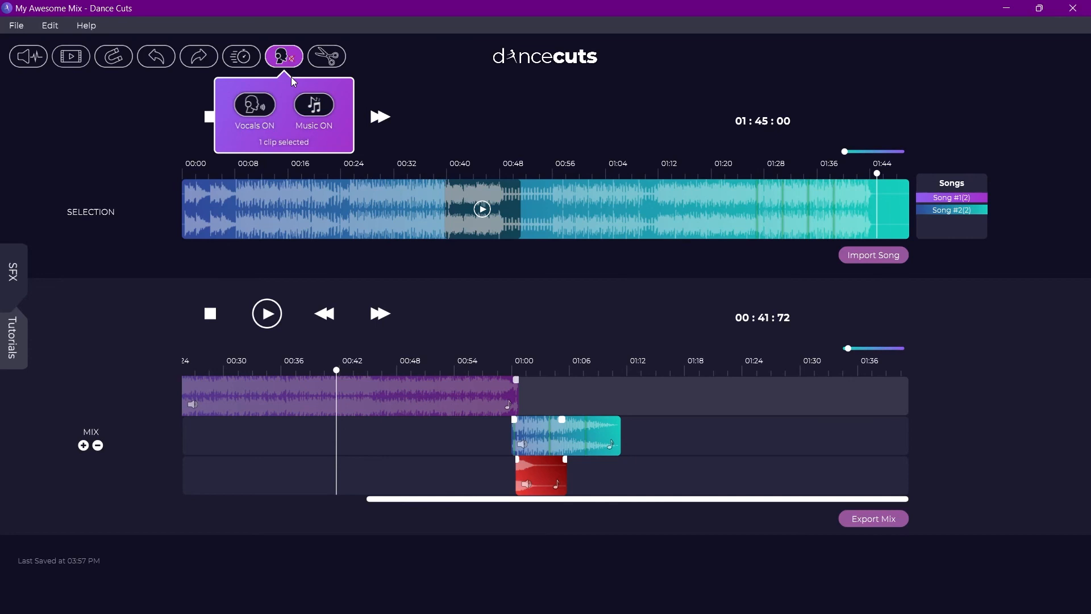
left_click(284, 55)
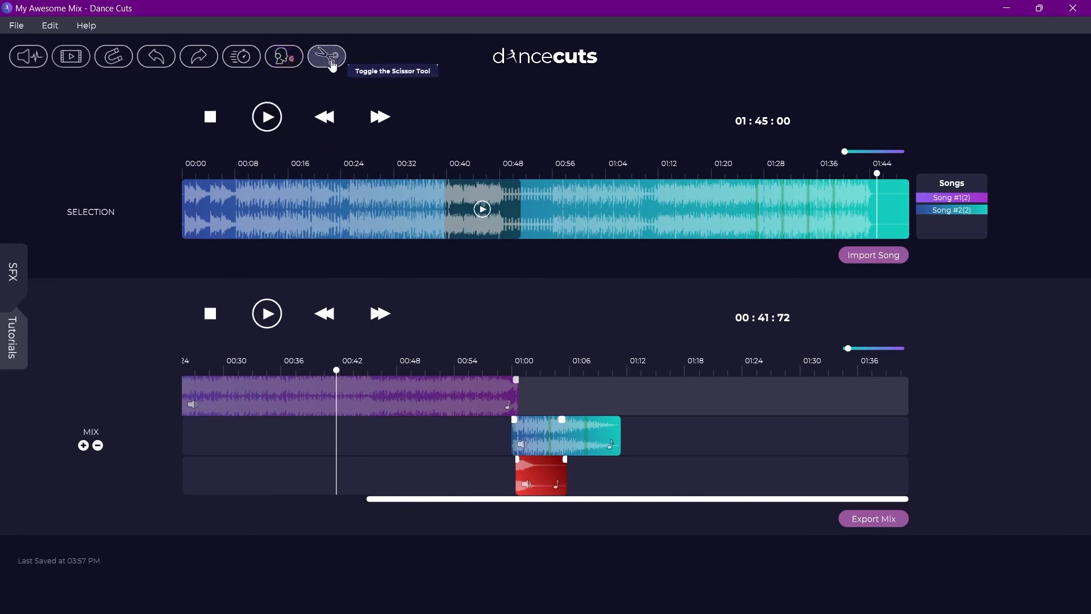
Split the Song #1 clip in the mix at about 00:40 with the Scissor Tool.
left_click(333, 64)
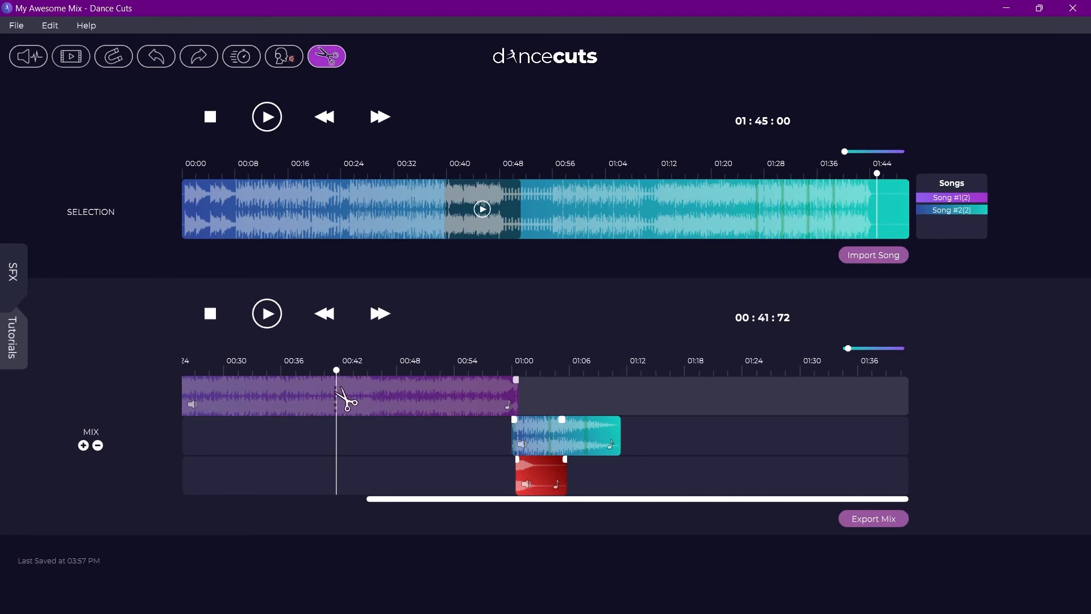
left_click(328, 55)
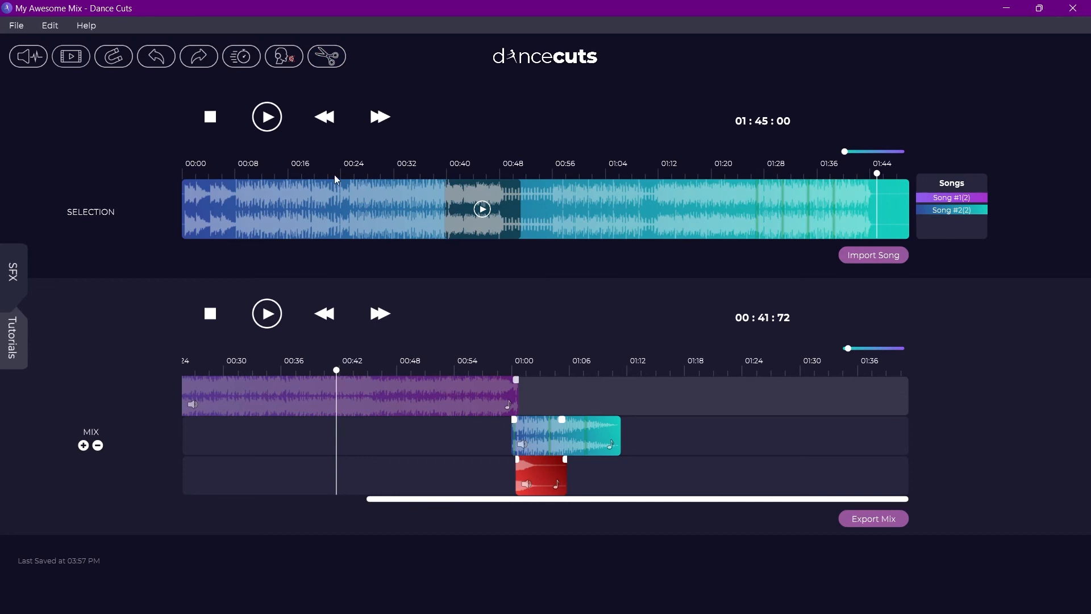
left_click(330, 55)
left_click(334, 398)
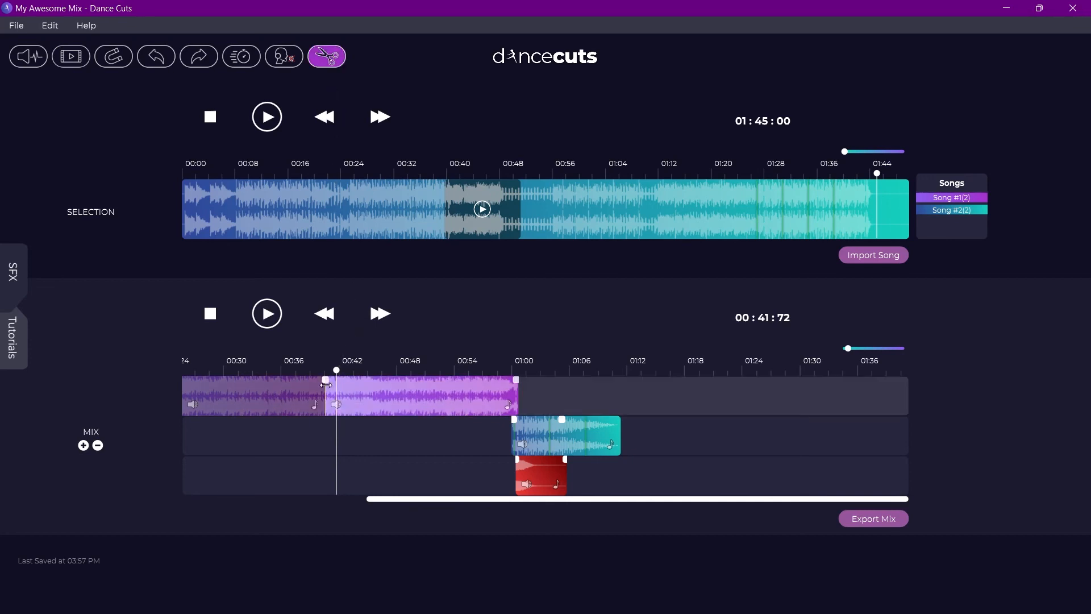
mouse_move(341, 403)
Leave the Scissor Tool and undo the split of the Song #1 clip.
key("Escape")
key("c")
key("c")
key("c")
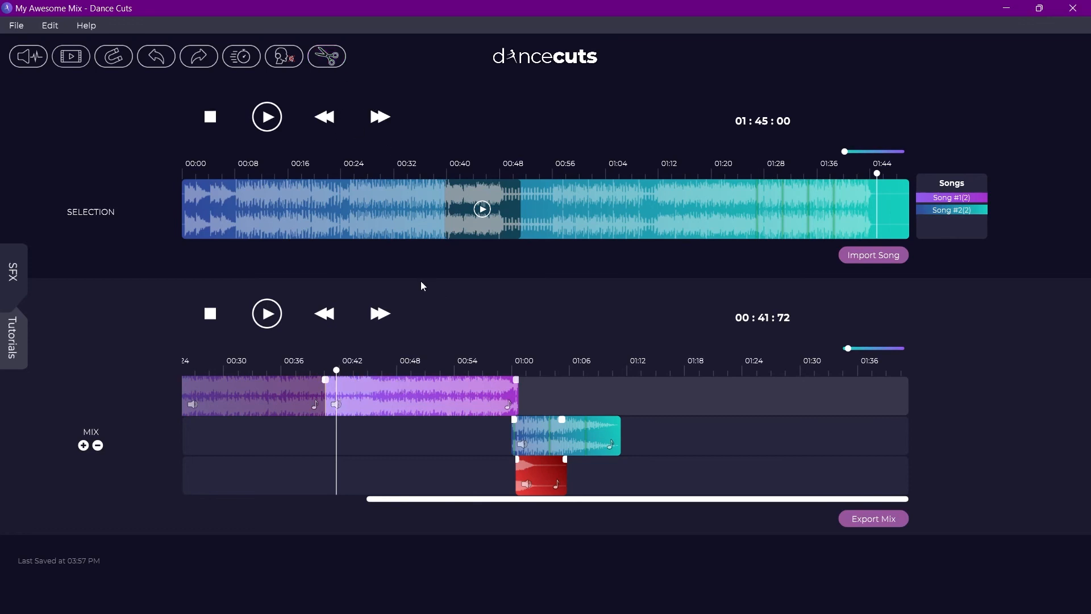
key("c")
key("ctrl+z")
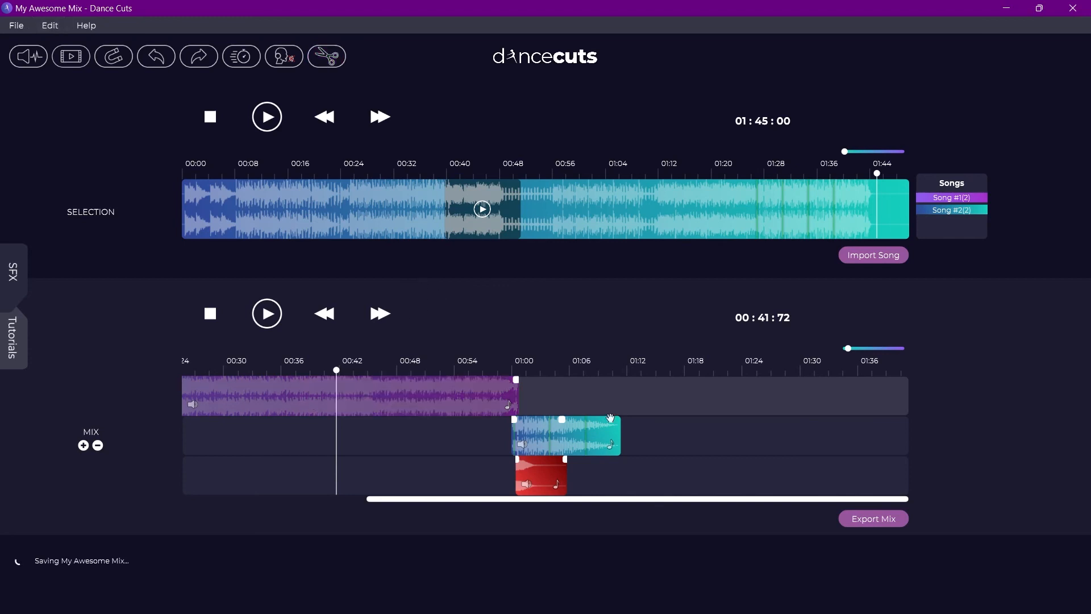
Move the mix playhead to 01:13:31 and load Song #1 as the source song in the selection area.
left_click(640, 402)
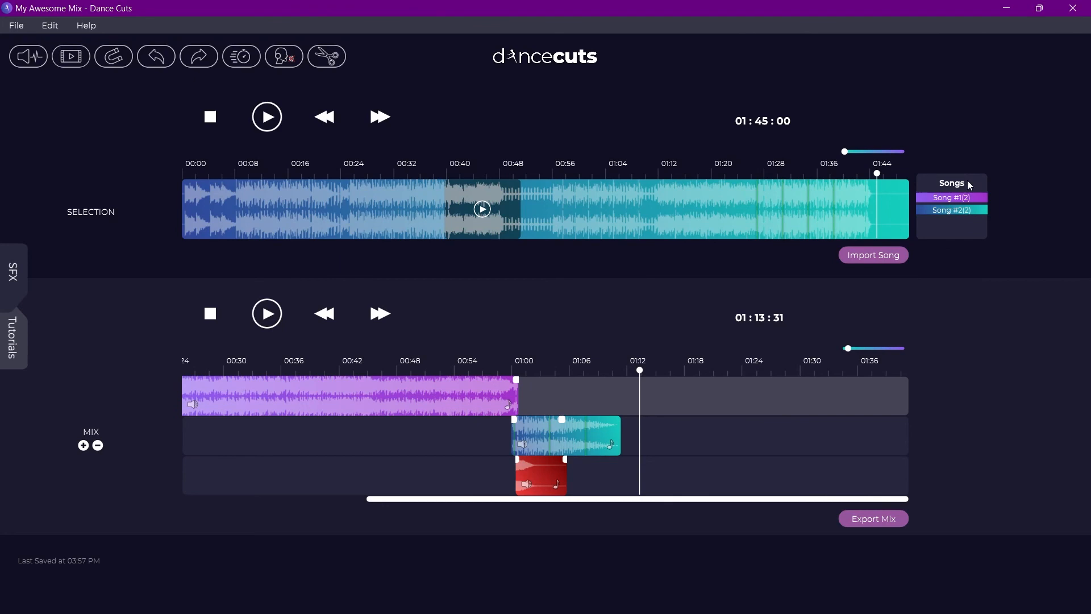
left_click(952, 200)
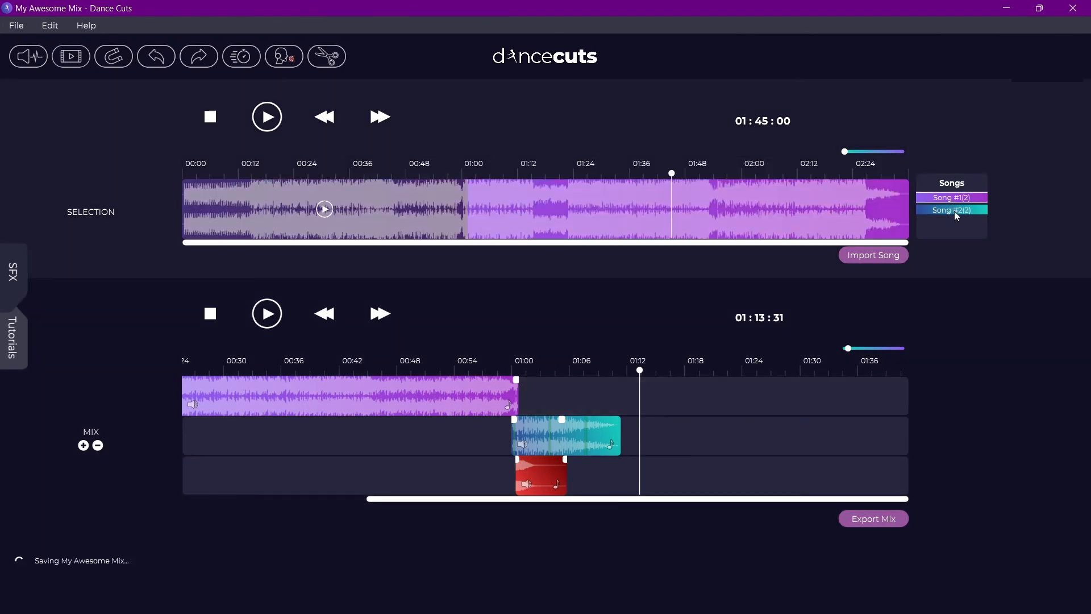
left_click(954, 210)
left_click(953, 199)
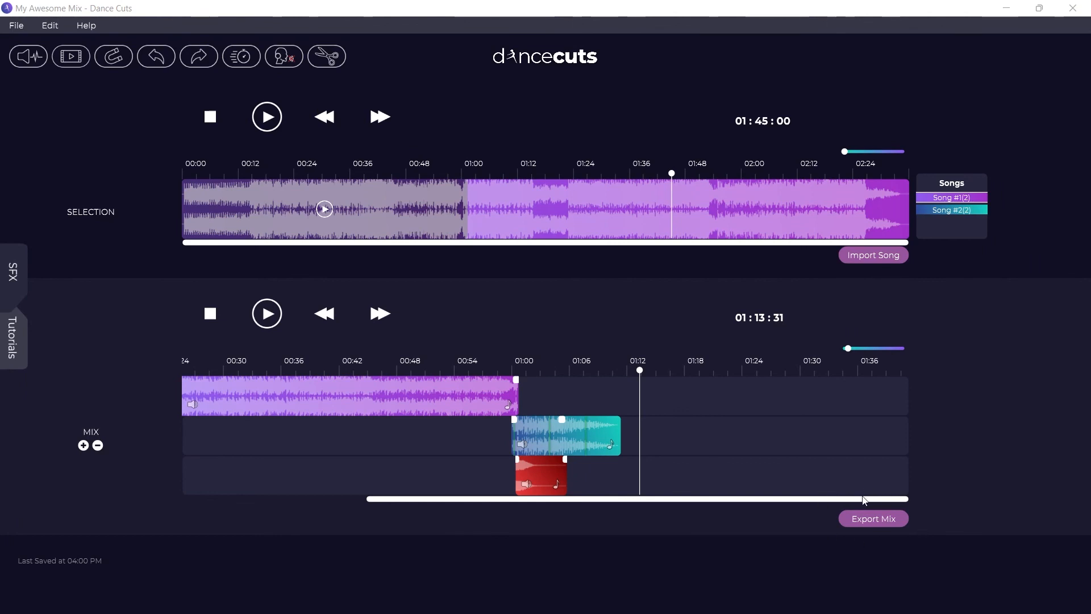
Export the mix as an mp3 named "My Awesome Mix" into the Dance Cuts Exports folder.
left_click(881, 521)
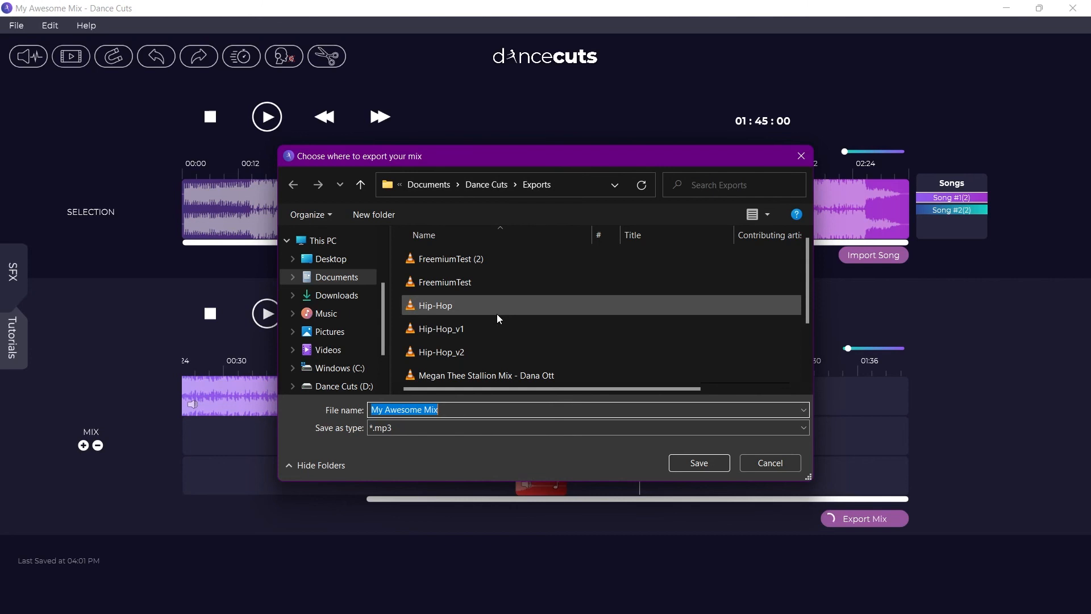
left_click(699, 463)
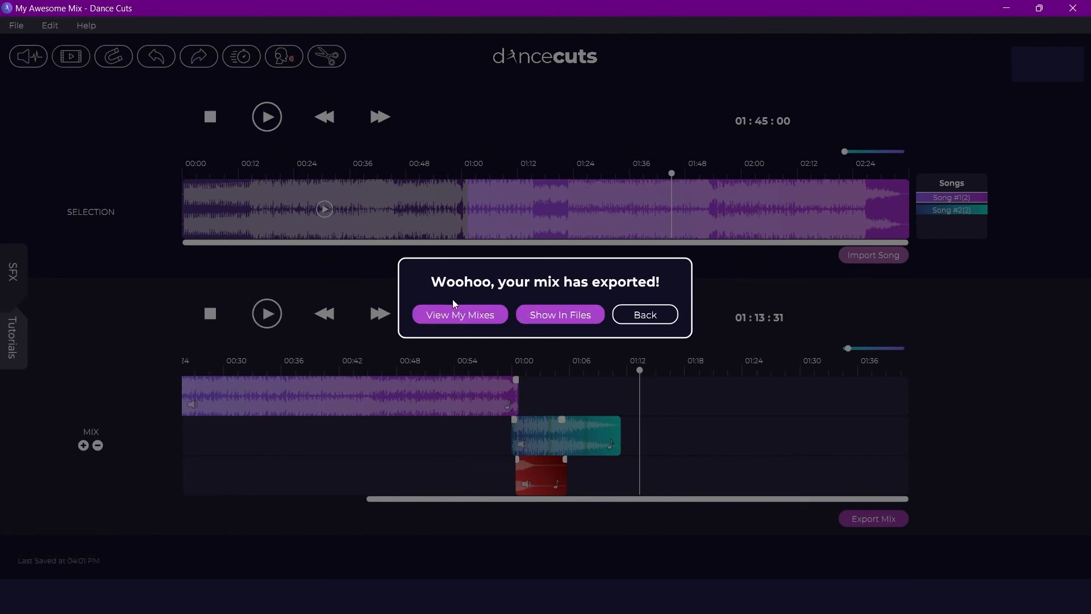
View the exported My Awesome Mix on the My Mixes web page, play it briefly, and close the page.
left_click(455, 316)
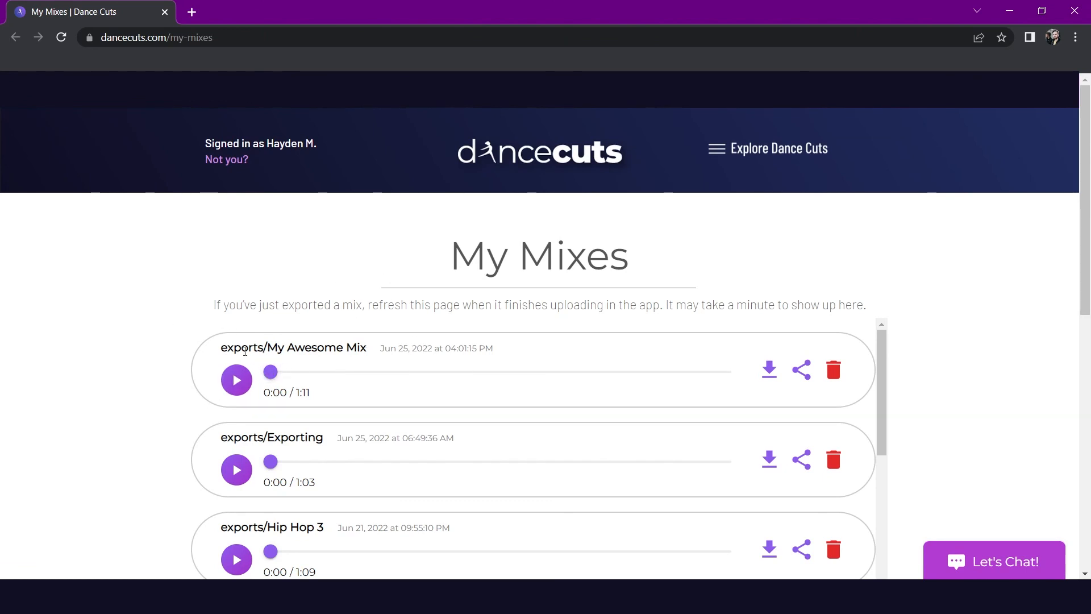
left_click_drag(268, 347, 367, 353)
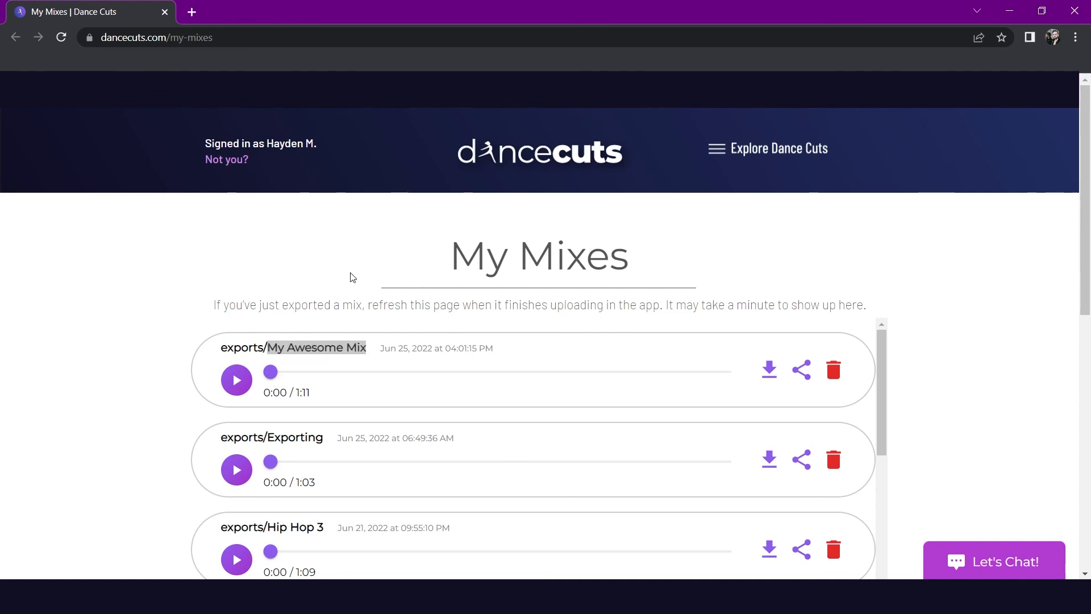
left_click(238, 381)
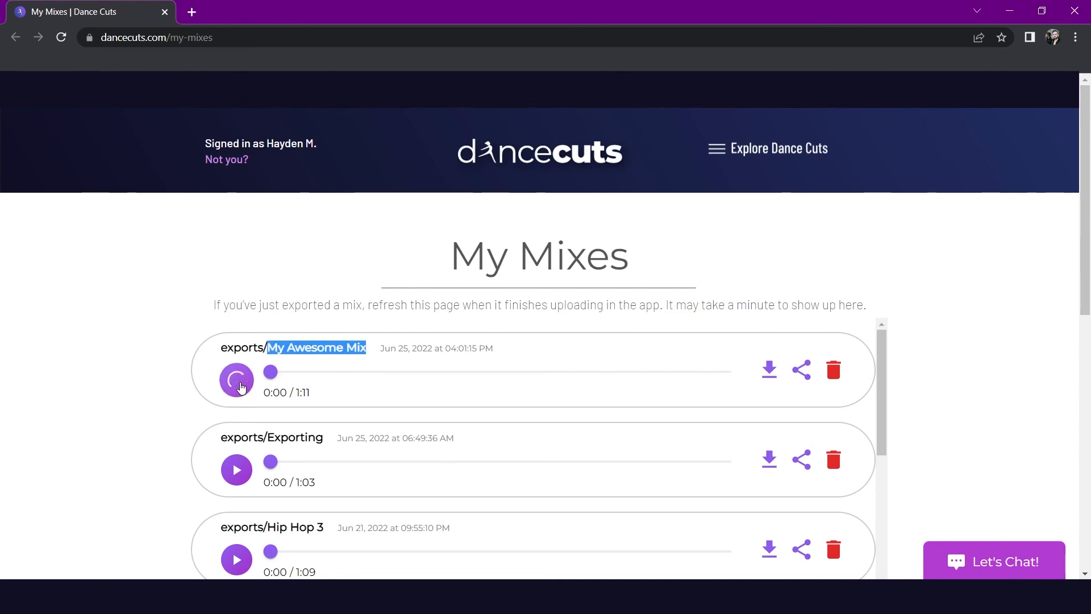
left_click(240, 384)
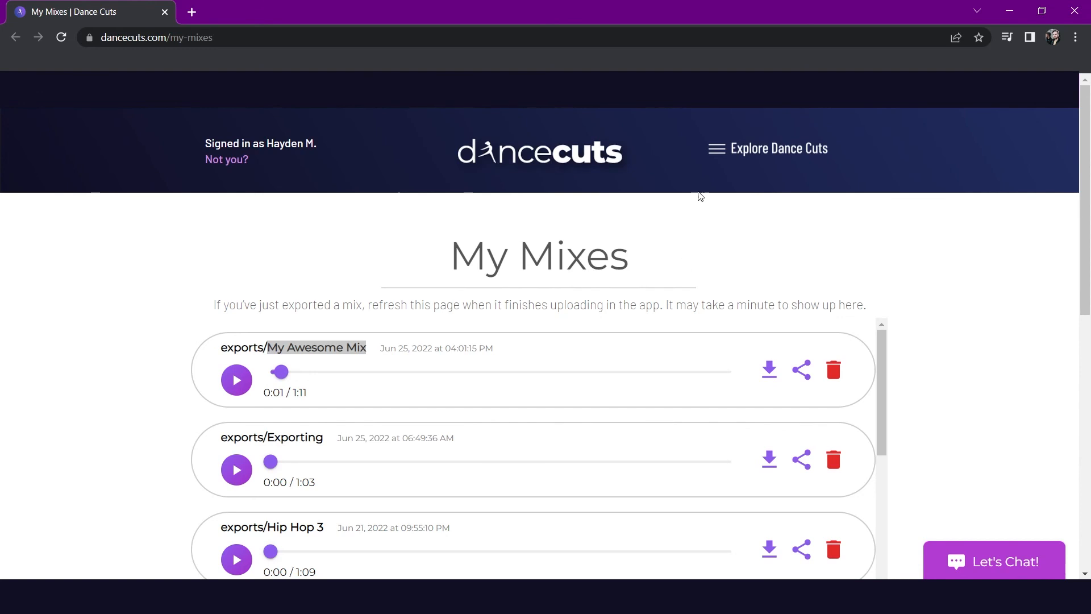
left_click(165, 12)
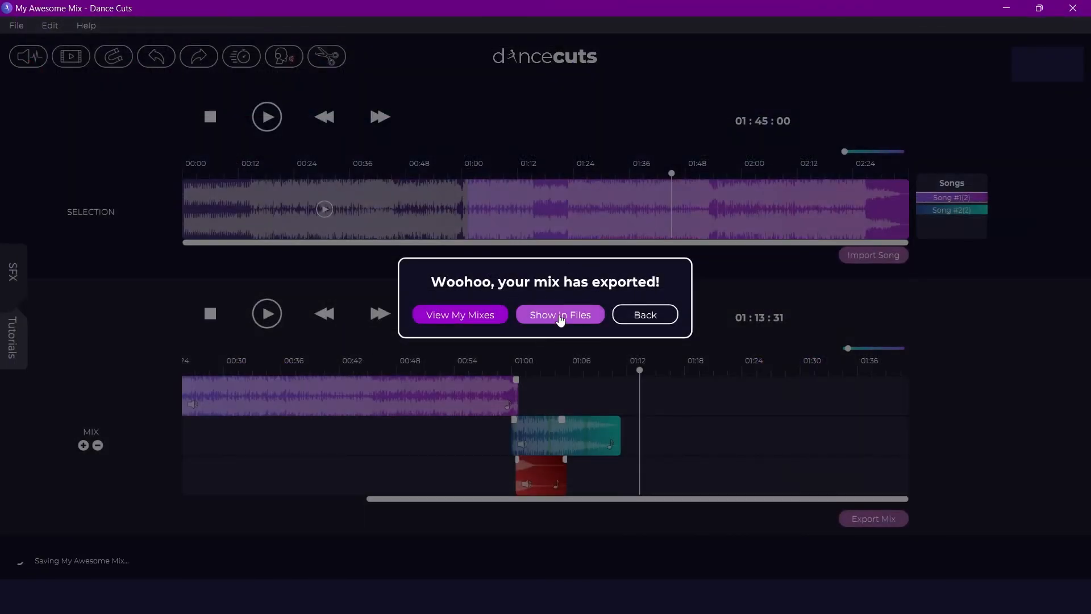
Locate the exported My Awesome Mix file in the Exports folder and return to the editor without submitting feedback.
left_click(559, 316)
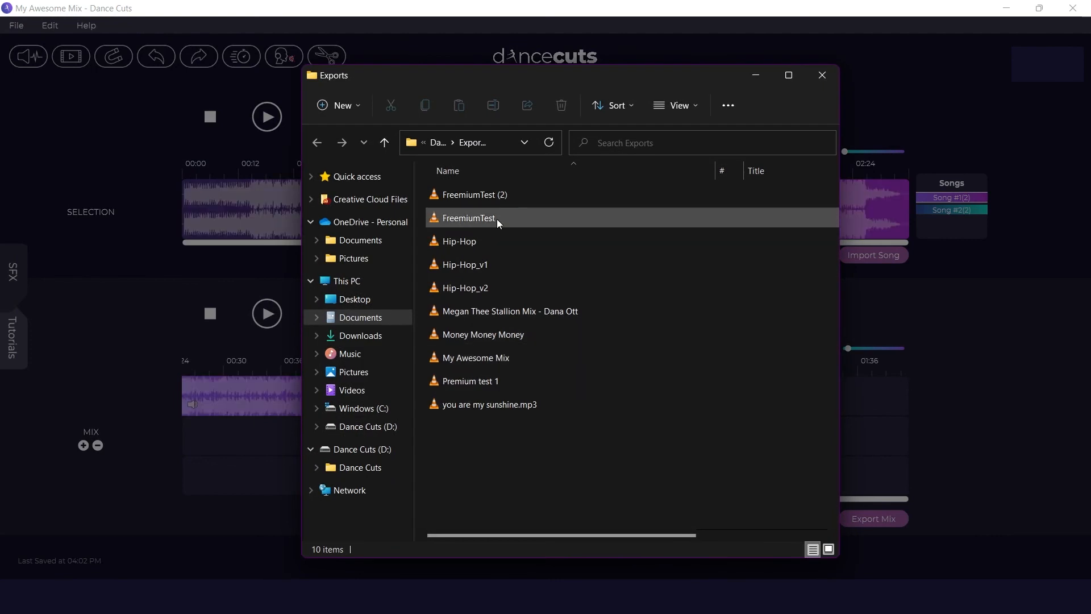
left_click(489, 363)
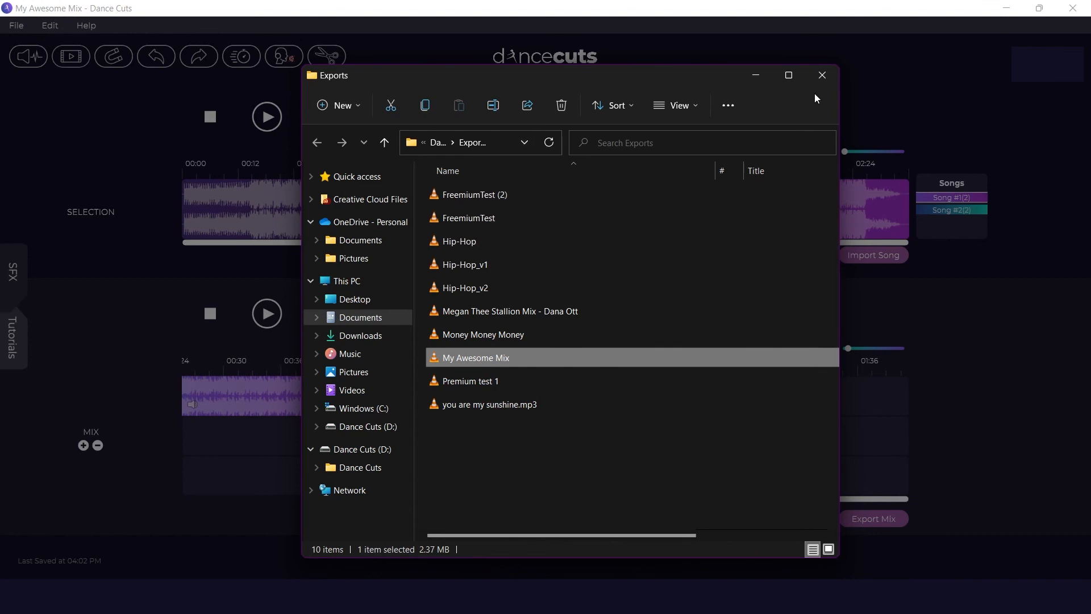
left_click(834, 75)
left_click(647, 318)
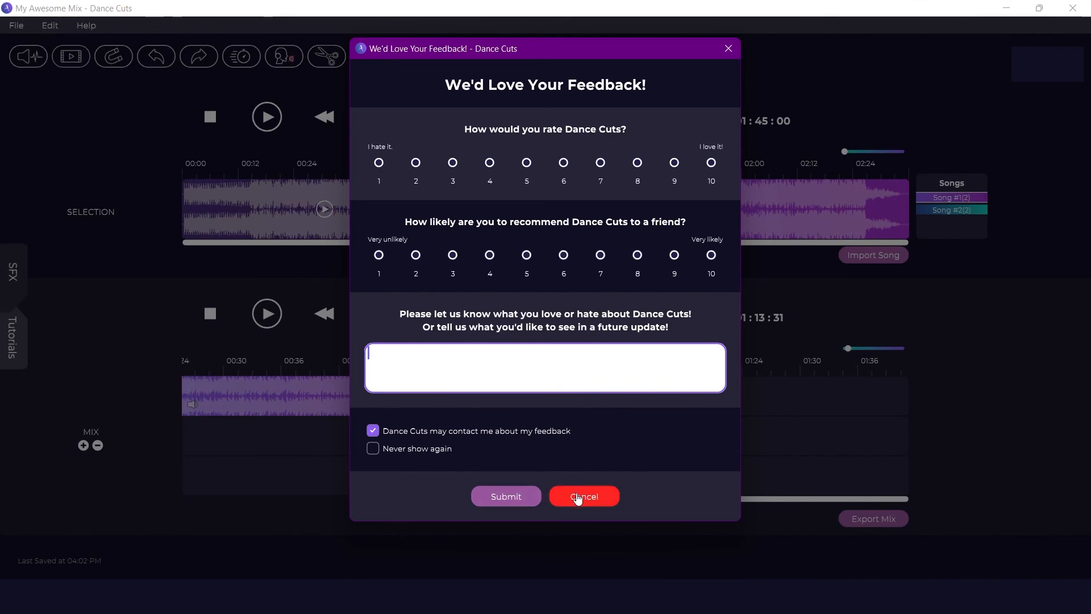
left_click(578, 495)
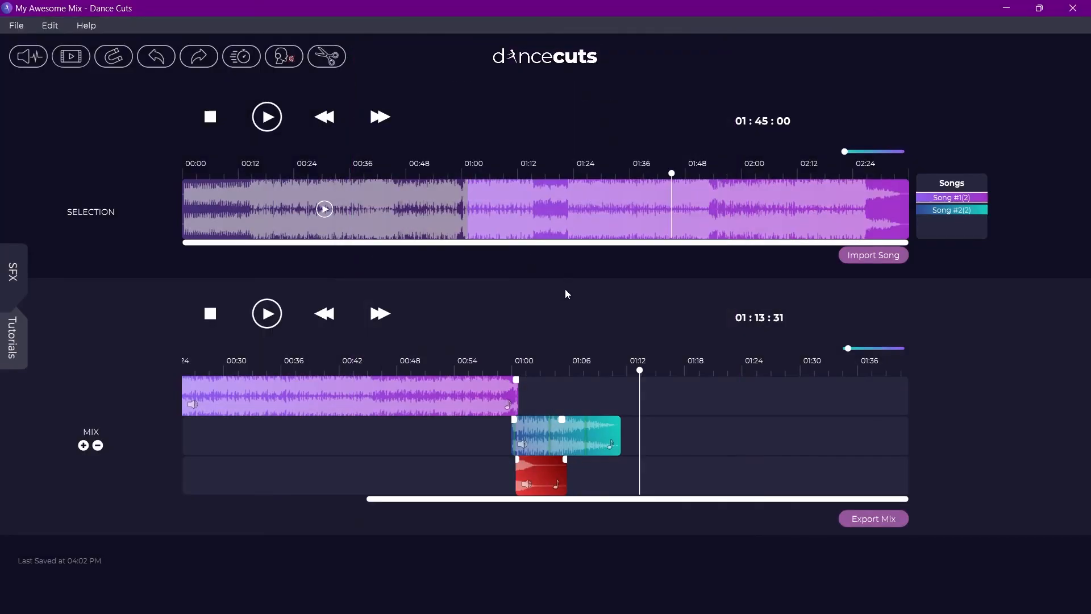